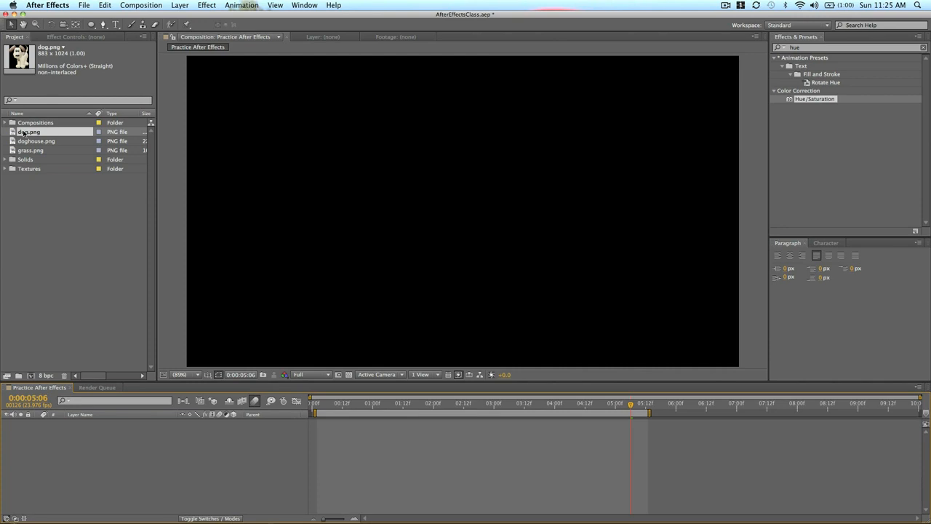
- Add dog.png to the composition and scale it to 50%
left_click_drag(25, 131, 462, 206)
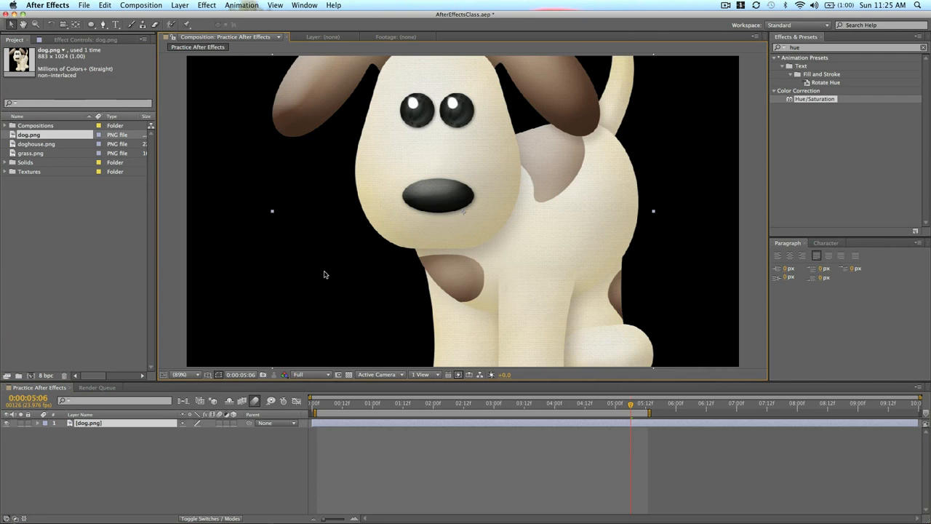
key("s")
left_click_drag(222, 432, 195, 436)
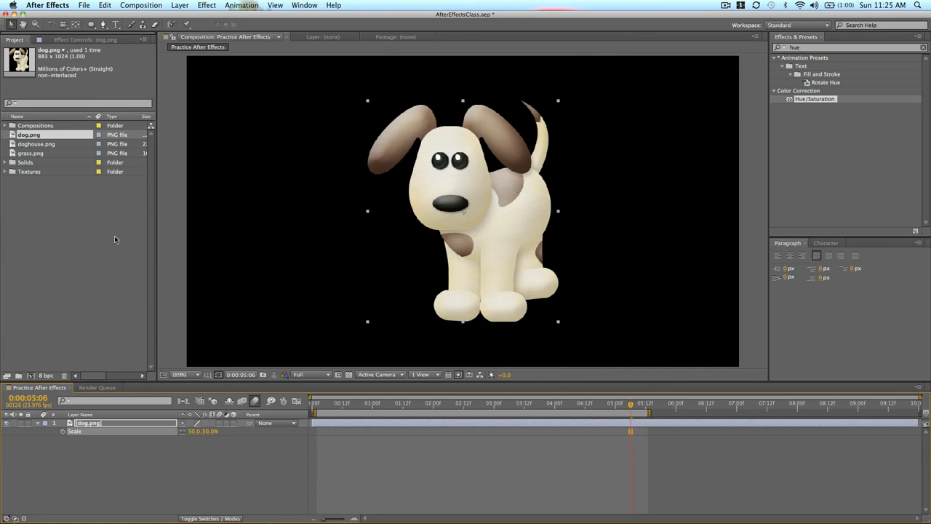
- Add doghouse.png and grass.png to the composition as layers above the dog
left_click(39, 163)
left_click_drag(37, 144, 378, 210)
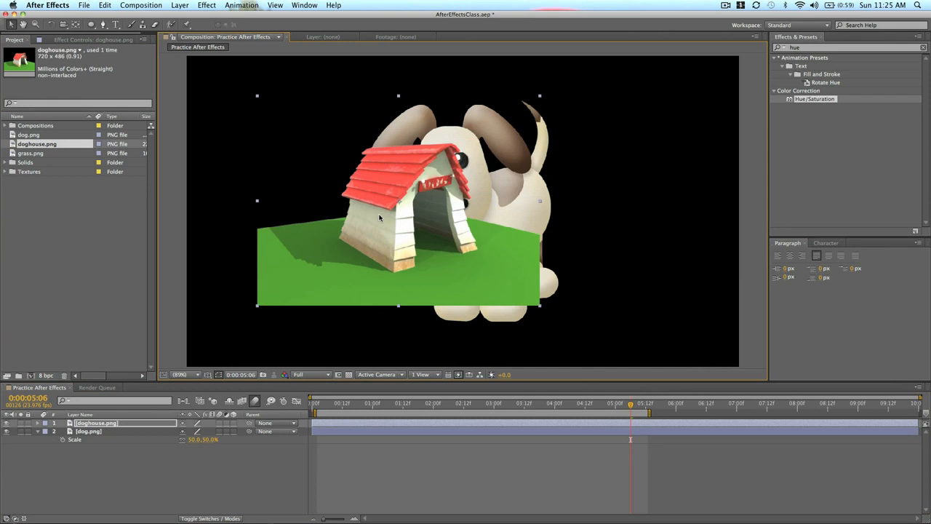
left_click(44, 157)
left_click_drag(44, 157, 560, 293)
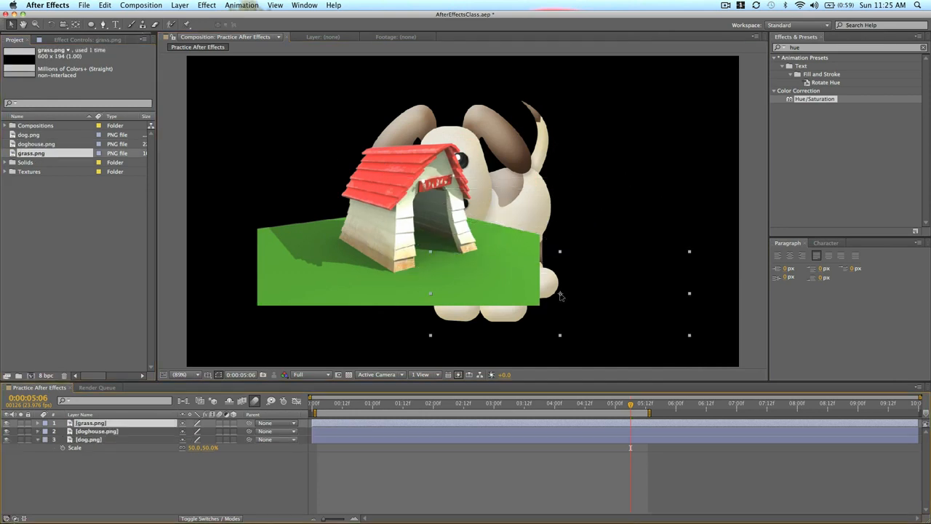
- Spread the images out in the frame, with the doghouse left of centre and the dog and grass on the right side
left_click(356, 250)
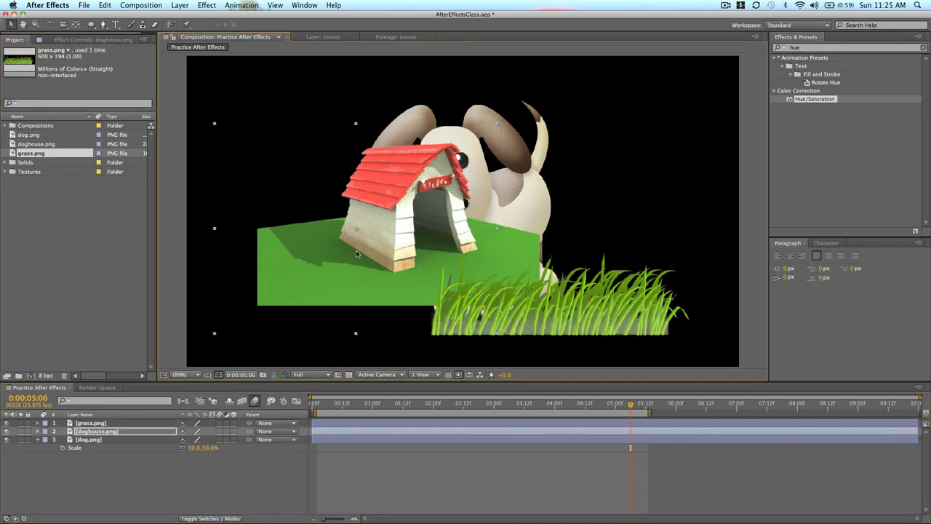
left_click_drag(355, 250, 313, 275)
left_click(508, 178)
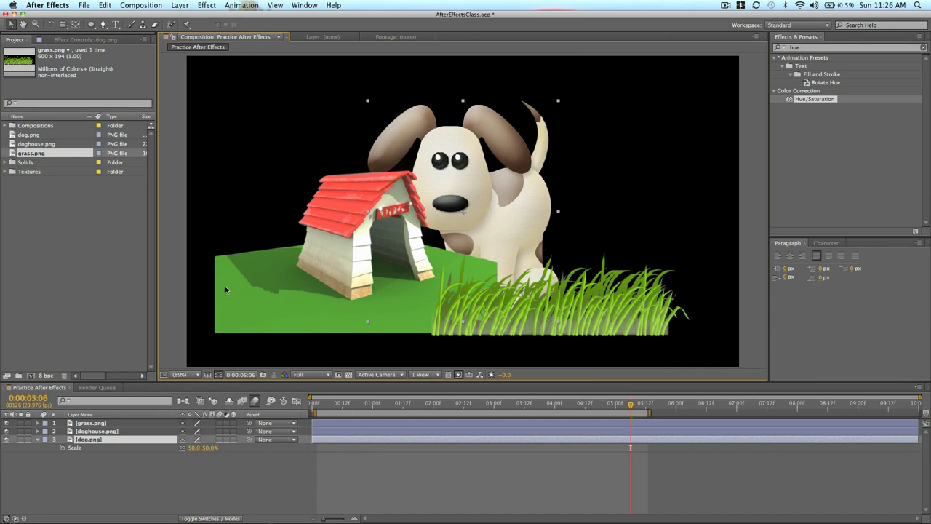
left_click_drag(457, 158, 633, 145)
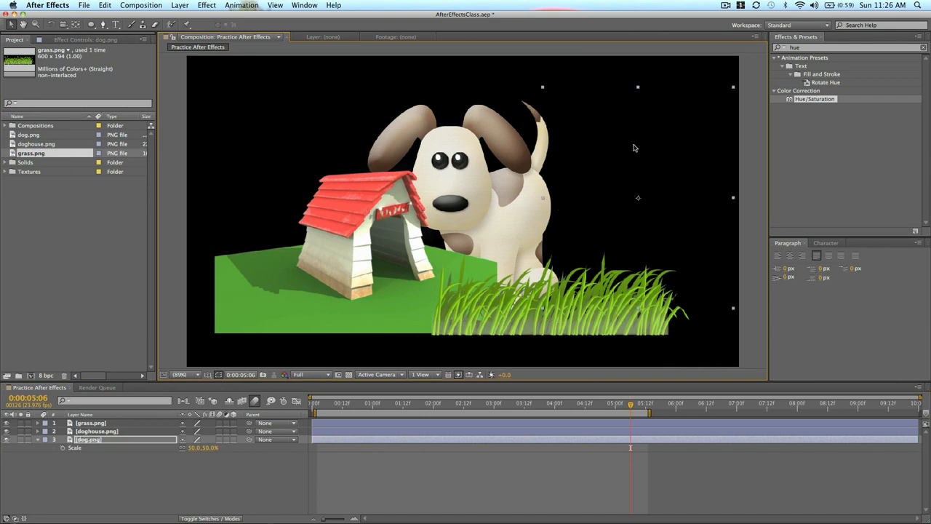
left_click_drag(480, 302, 618, 161)
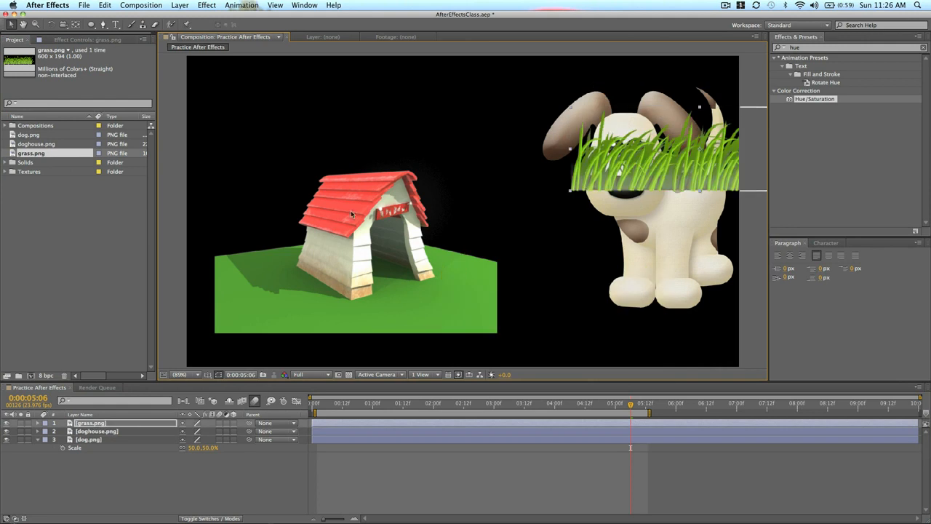
left_click_drag(395, 254, 445, 256)
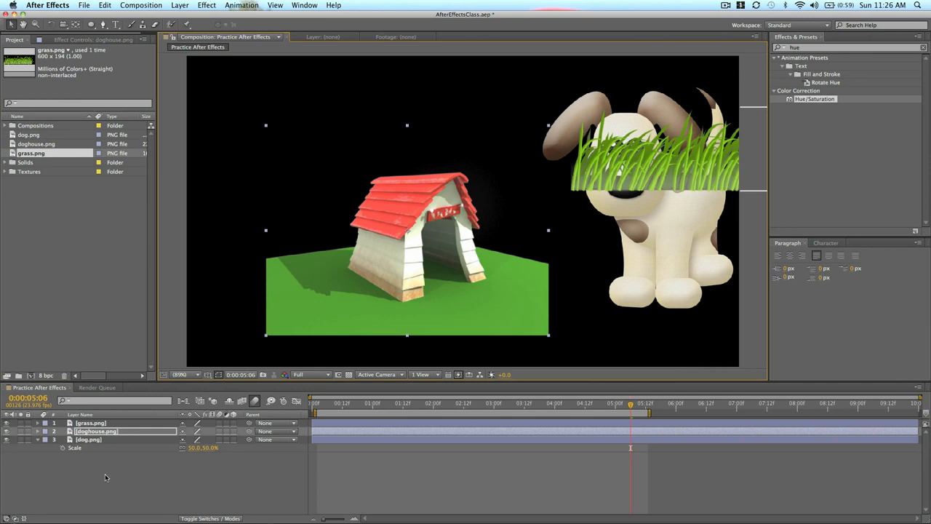
- Move the doghouse layer below the dog layer and make the grass, dog and doghouse layers 3D
left_click_drag(103, 435, 104, 449)
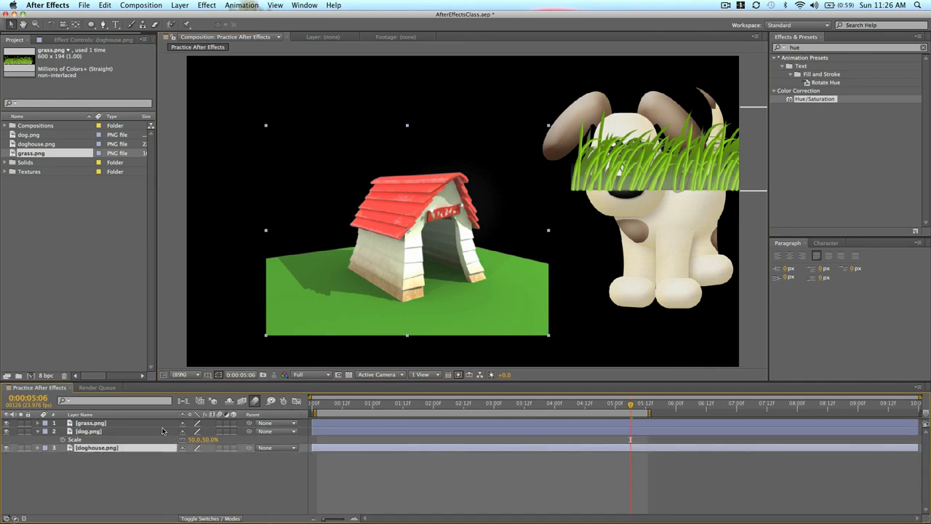
left_click(158, 424, "shift")
left_click(233, 423)
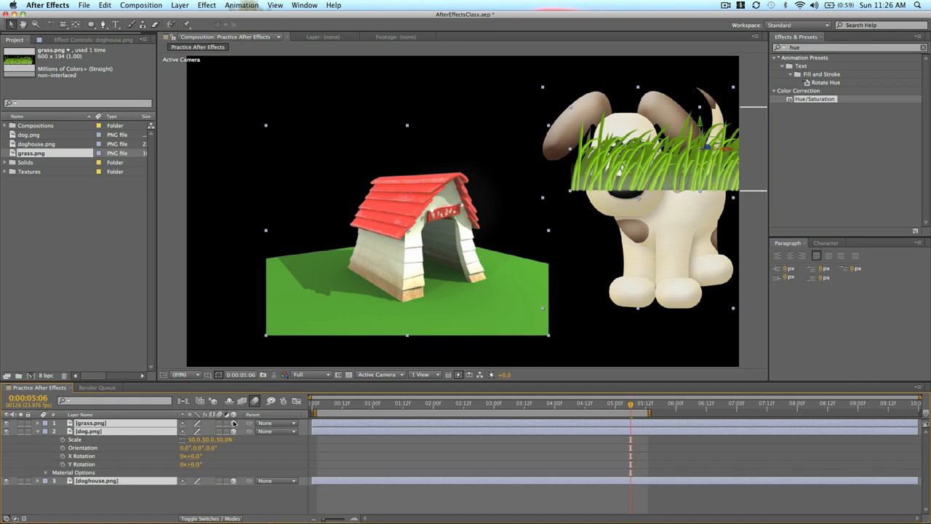
left_click(40, 432)
left_click(87, 465)
- Enlarge the doghouse image slightly and position it so its lawn fills the lower-left part of the frame
left_click(105, 441)
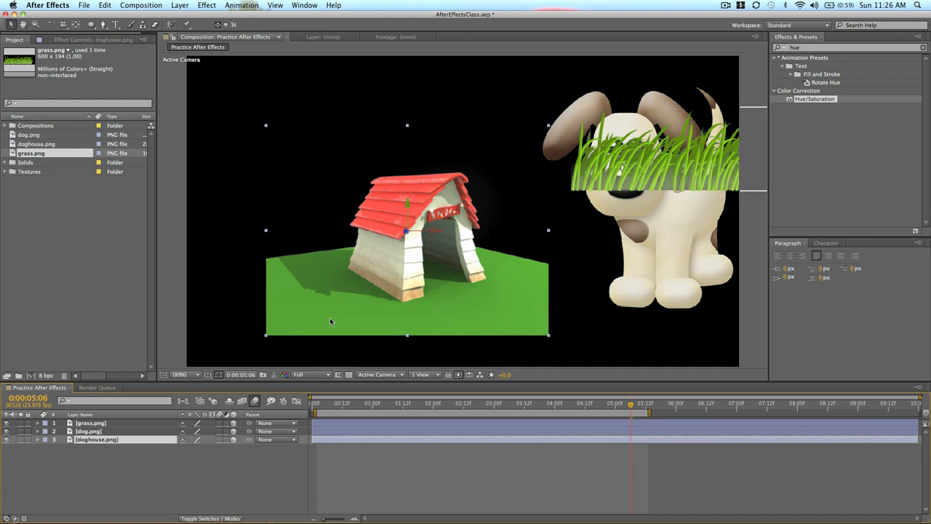
left_click_drag(549, 126, 709, 54)
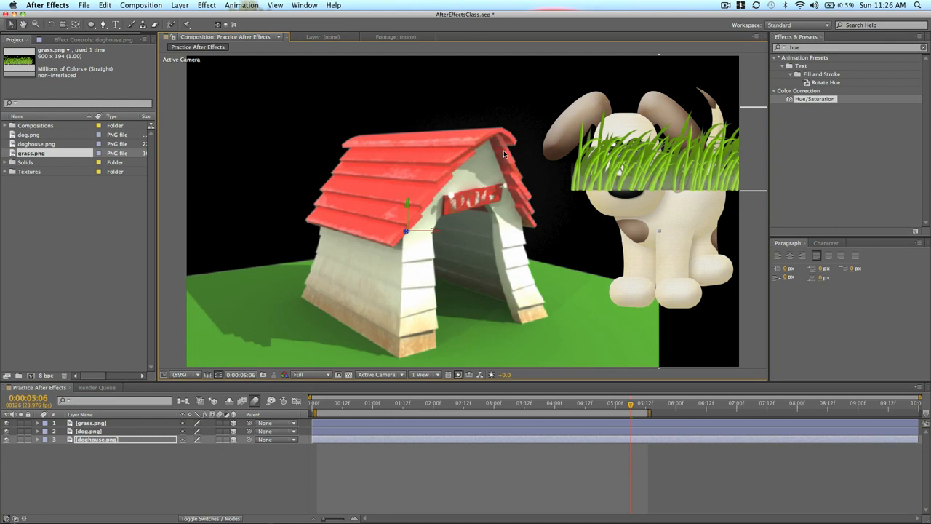
left_click_drag(551, 79, 549, 79)
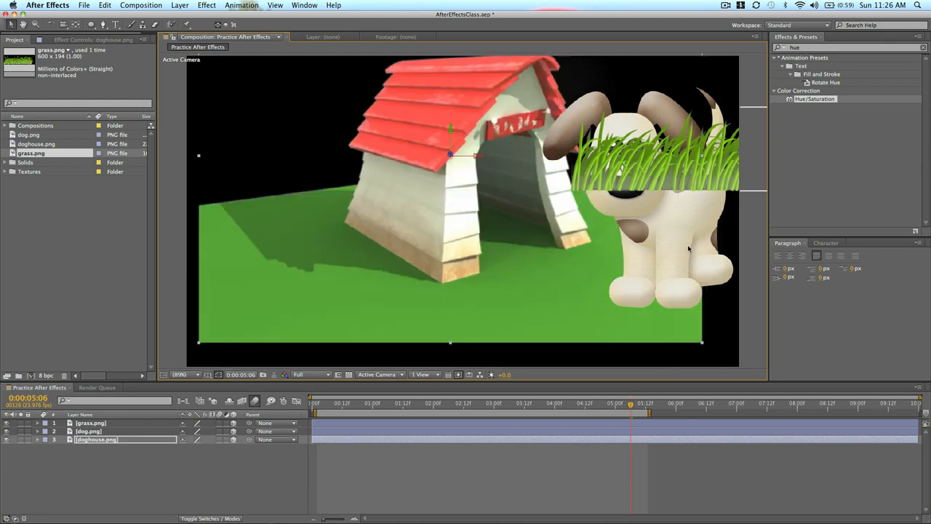
left_click_drag(463, 224, 399, 228)
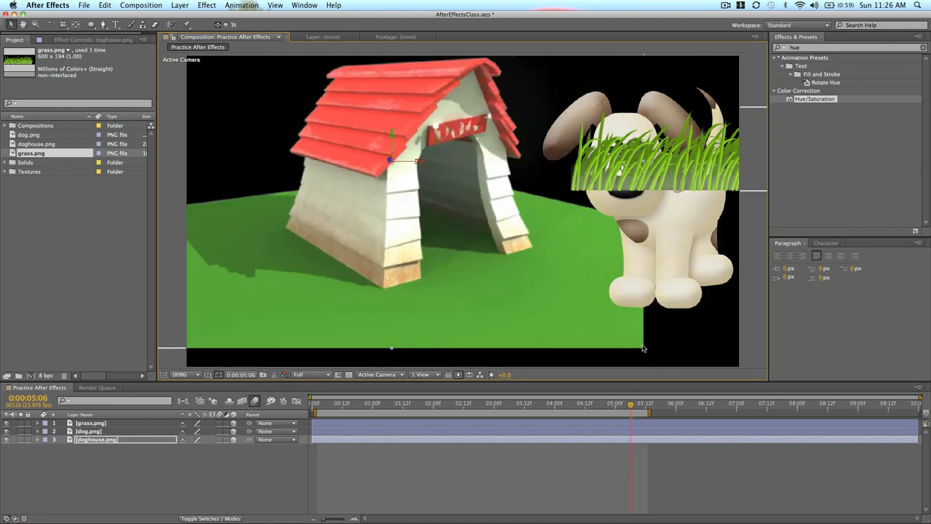
left_click_drag(643, 349, 544, 298)
left_click_drag(440, 147, 395, 238)
left_click_drag(470, 154, 498, 135)
left_click_drag(368, 227, 379, 231)
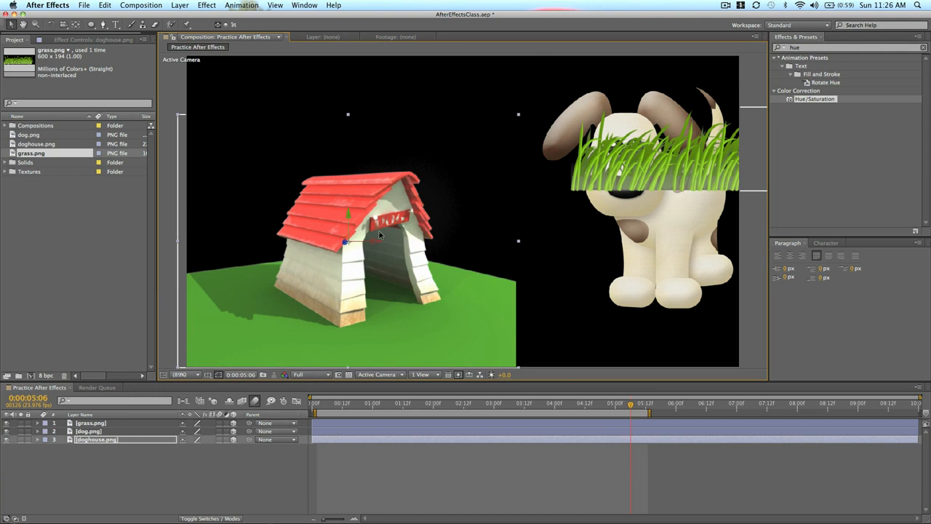
left_click(402, 476)
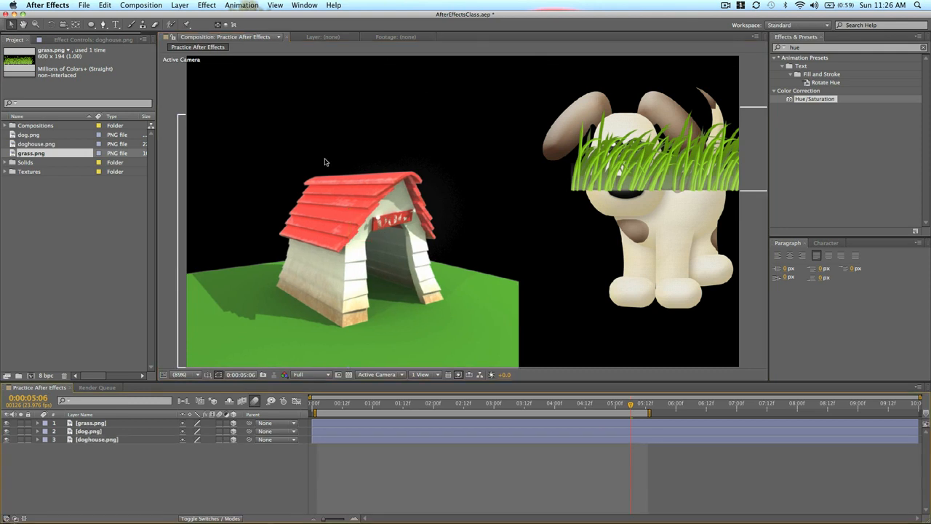
- Set the Pen tool's shape fill to the green sampled from the doghouse lawn near its right edge
left_click(104, 25)
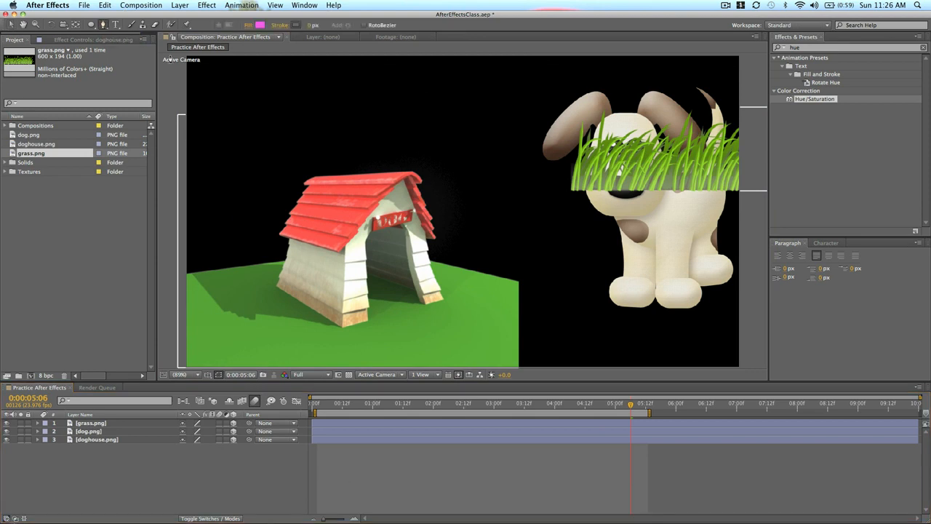
left_click(259, 26)
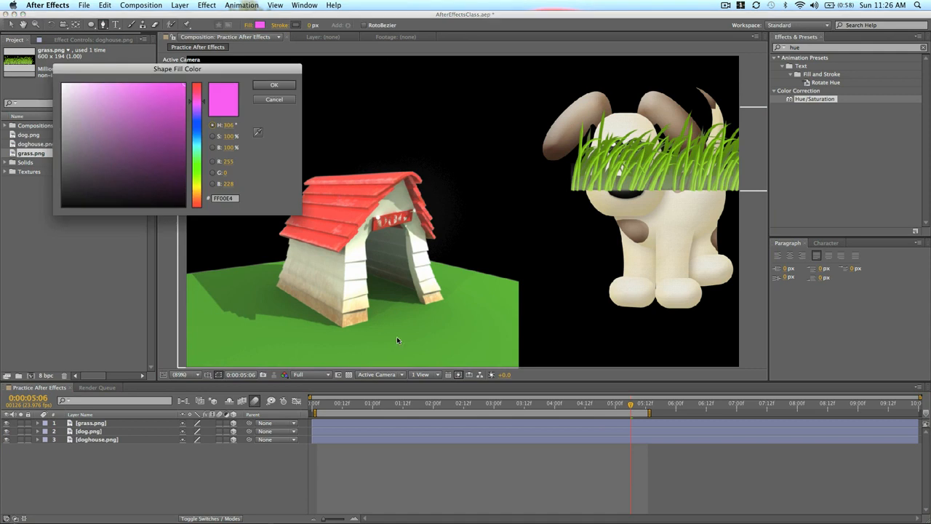
left_click(258, 132)
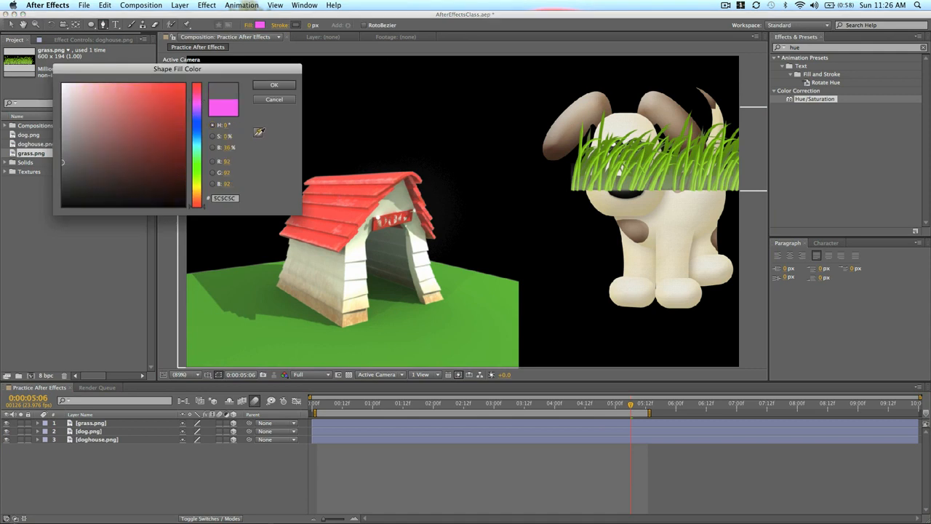
left_click(471, 283)
left_click(287, 83)
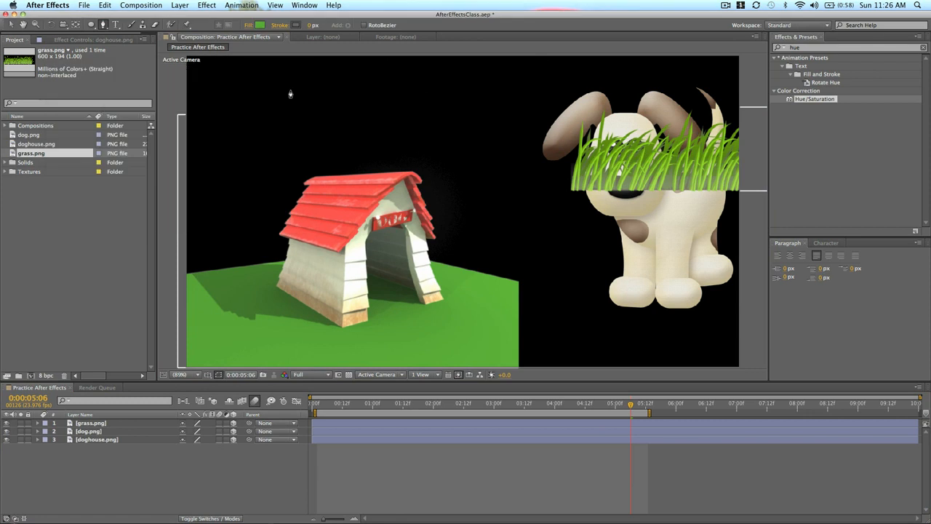
- Draw a closed green shape that extends the lawn from the doghouse image's right edge past the frame's right edge
left_click(517, 283)
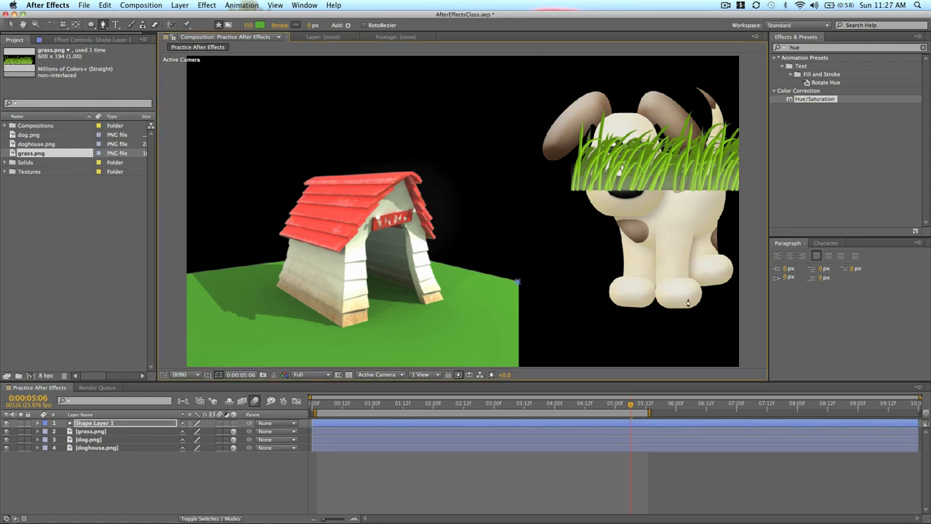
left_click_drag(743, 304, 763, 307)
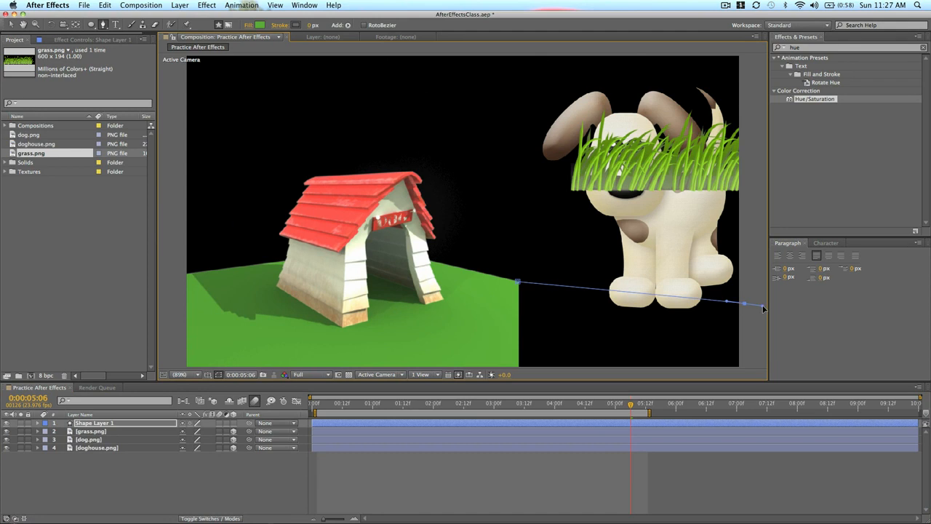
left_click(753, 366)
left_click(517, 367)
left_click(516, 281)
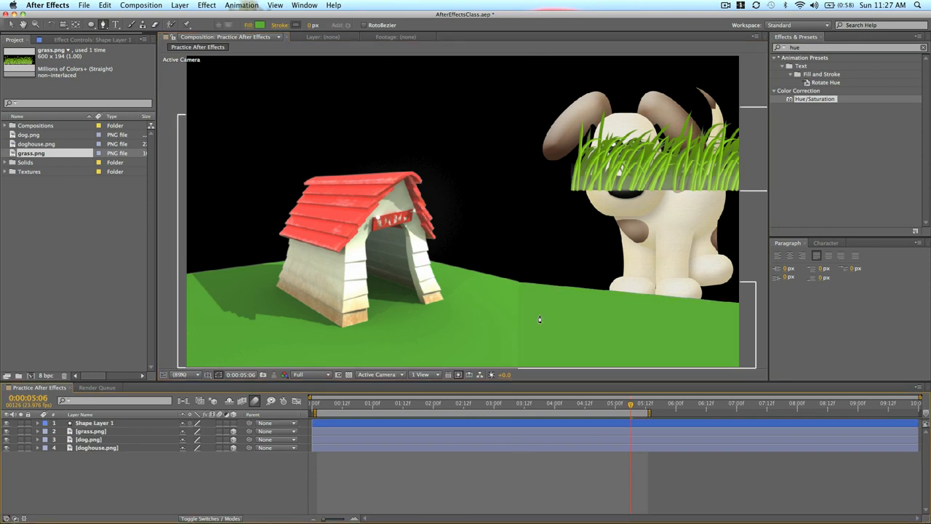
- Nudge the green shape so its left edge lines up with the edge of the doghouse lawn
key("v")
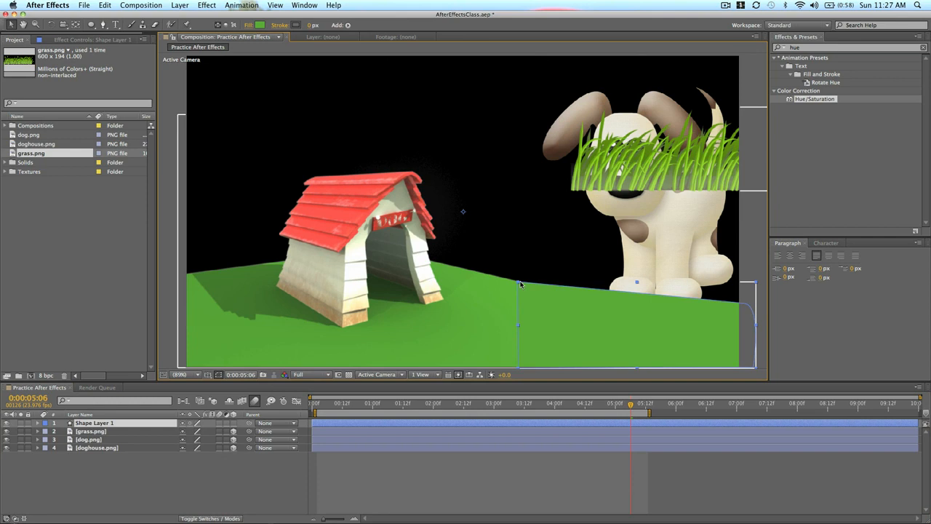
left_click_drag(518, 283, 517, 283)
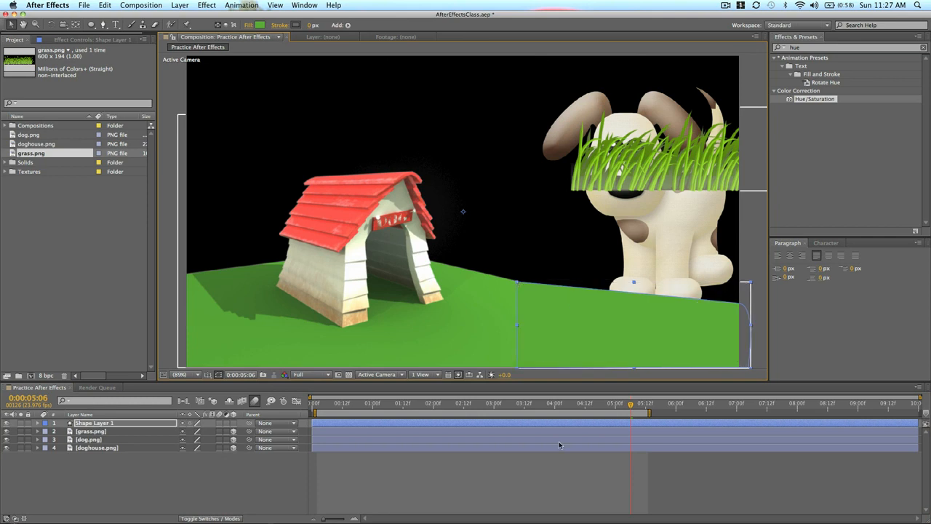
left_click(531, 477)
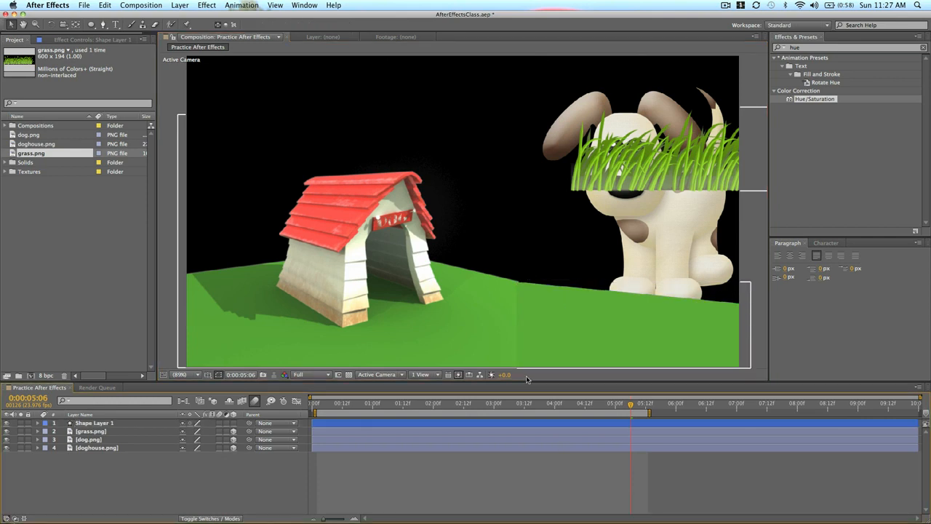
left_click(541, 340)
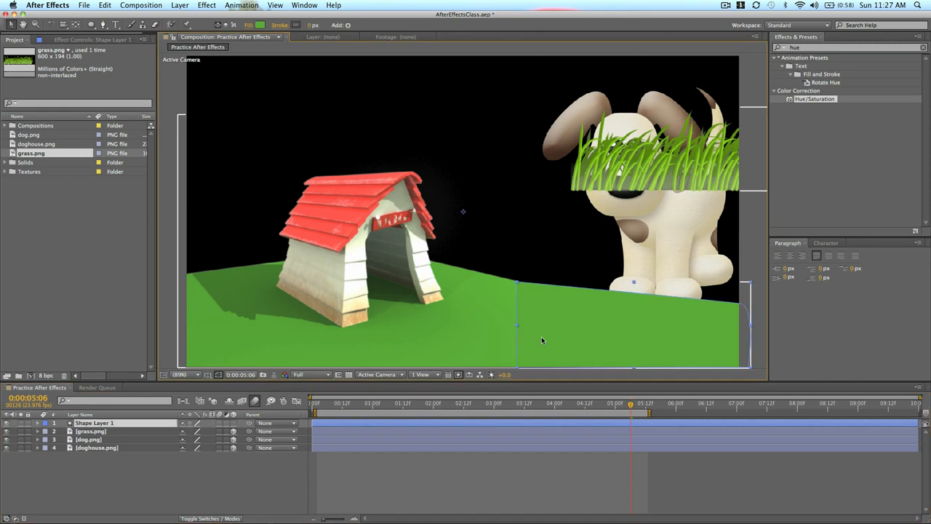
left_click(554, 185)
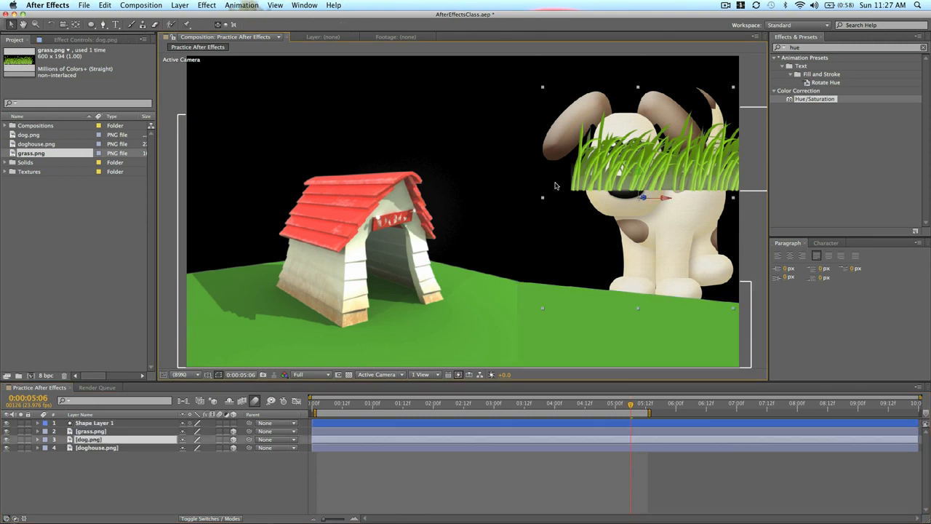
left_click(541, 322)
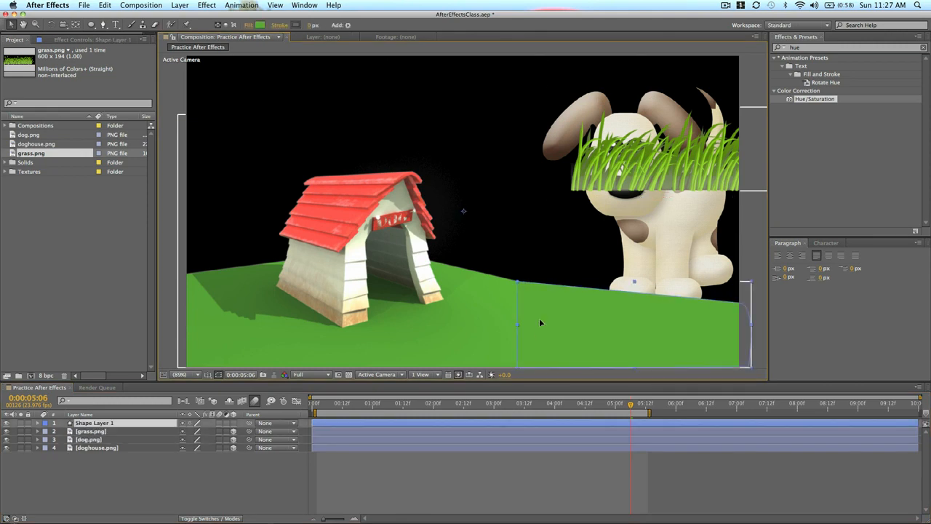
left_click(485, 107)
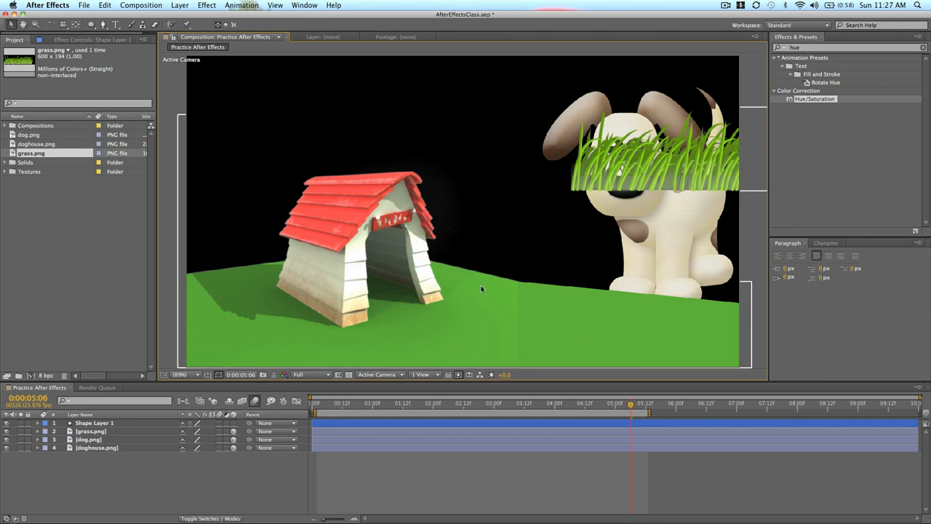
- Resample the green shape's fill colour from the lawn along the seam between the doghouse image and the shape
left_click(576, 324)
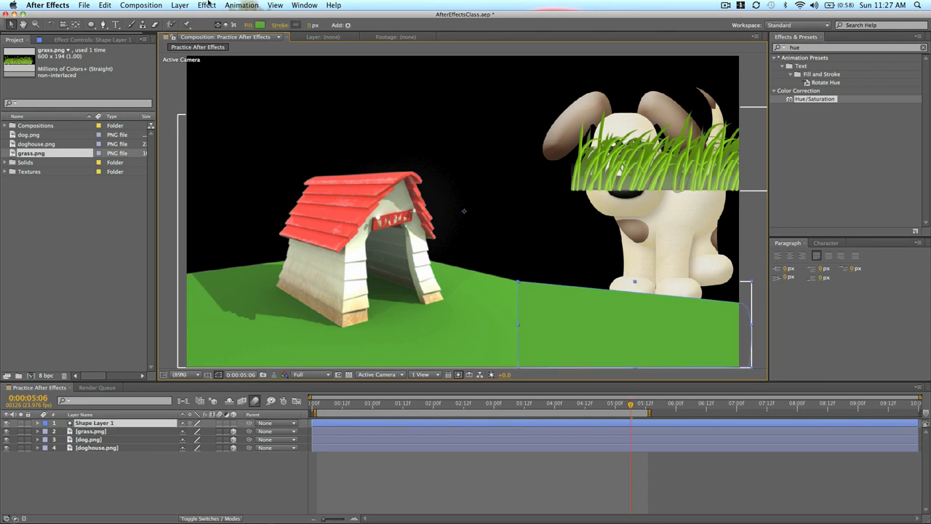
left_click(260, 26)
left_click(257, 132)
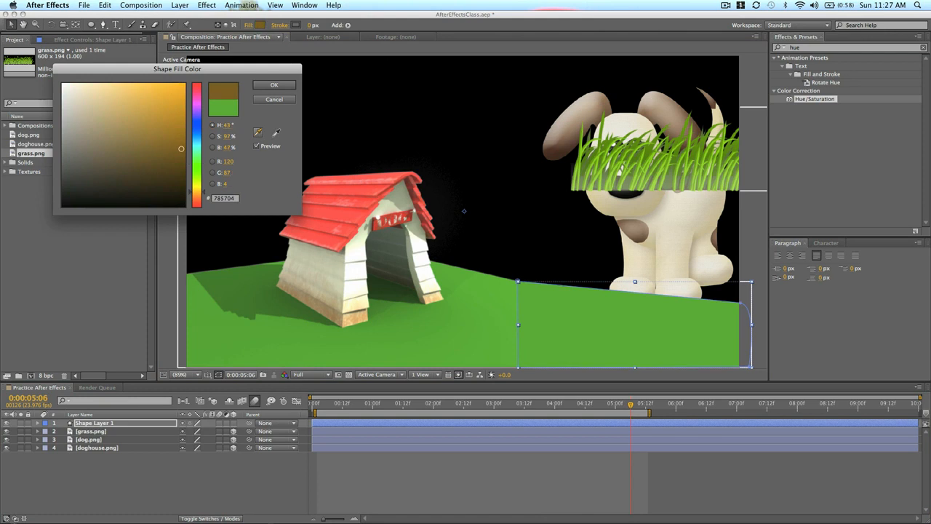
left_click(517, 320)
left_click(275, 87)
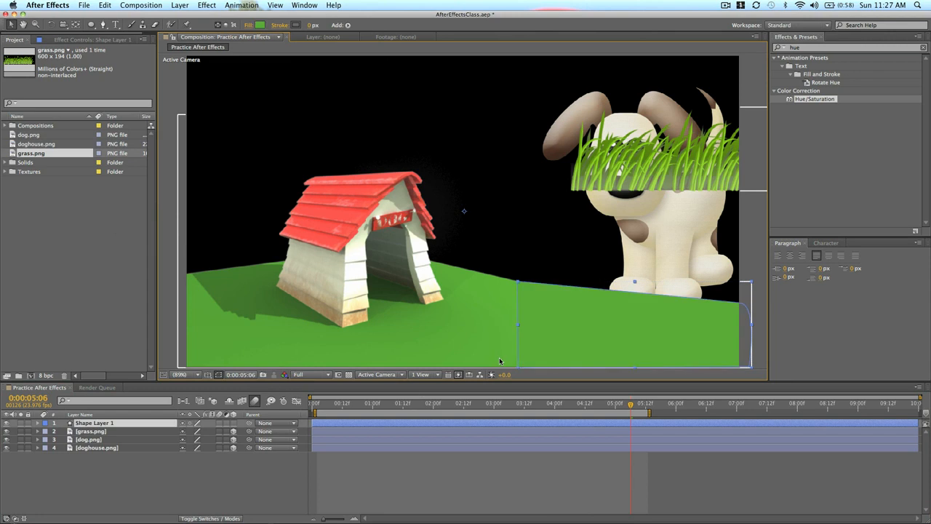
- Brighten the shape's green fill slightly so it blends with the doghouse lawn
left_click(260, 25)
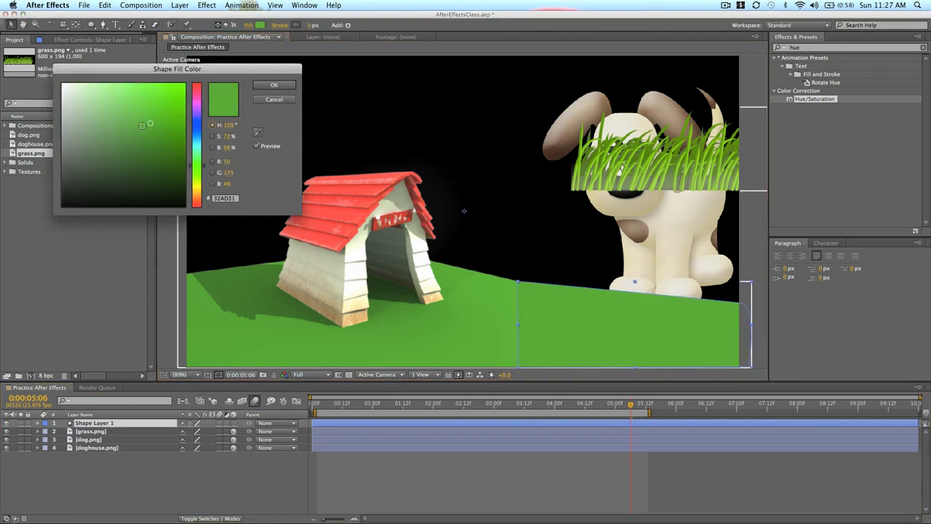
left_click_drag(150, 124, 150, 120)
left_click(270, 86)
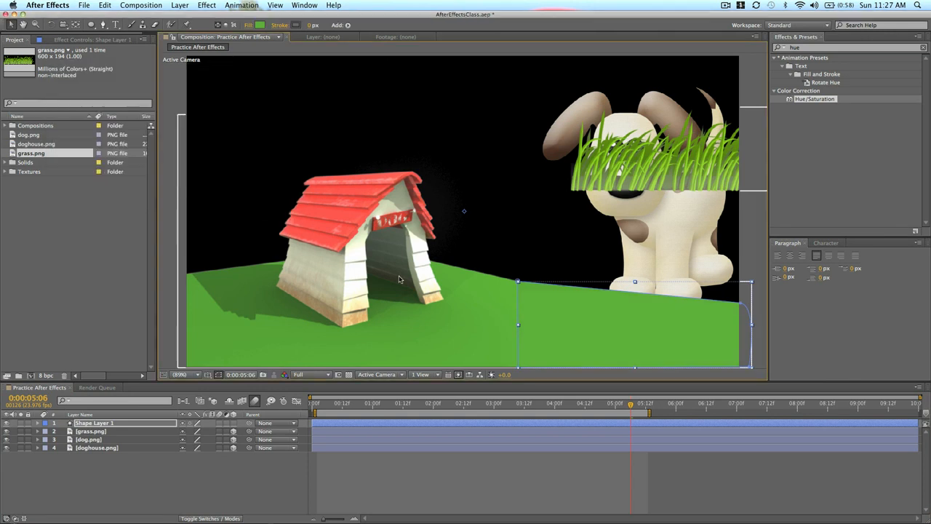
left_click(454, 469)
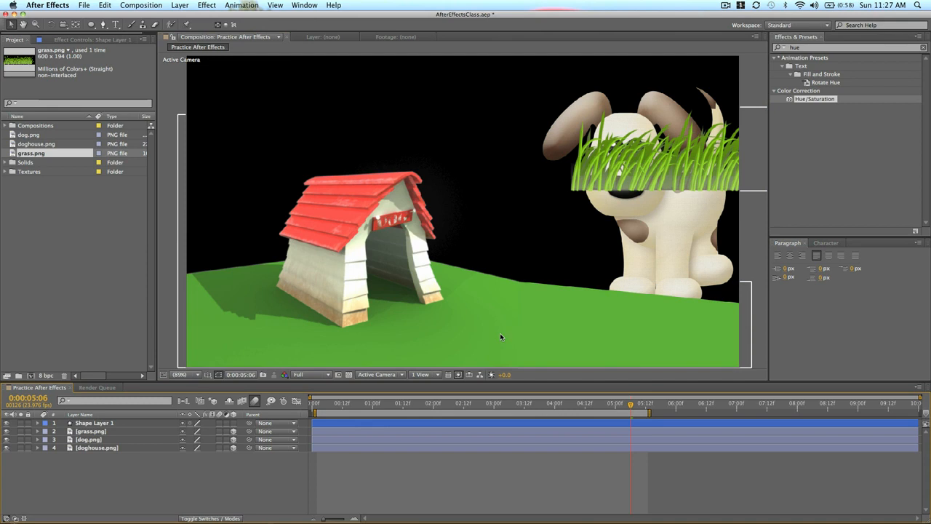
left_click(568, 318)
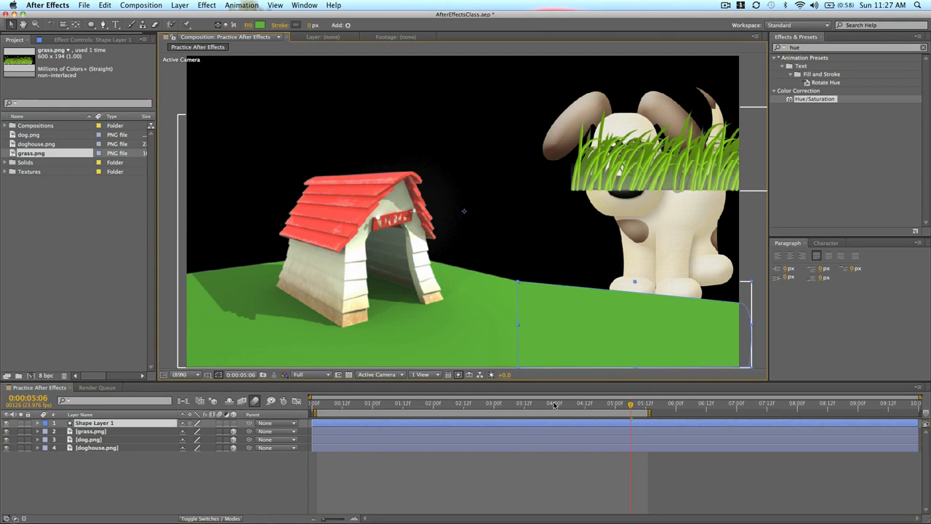
left_click(453, 510)
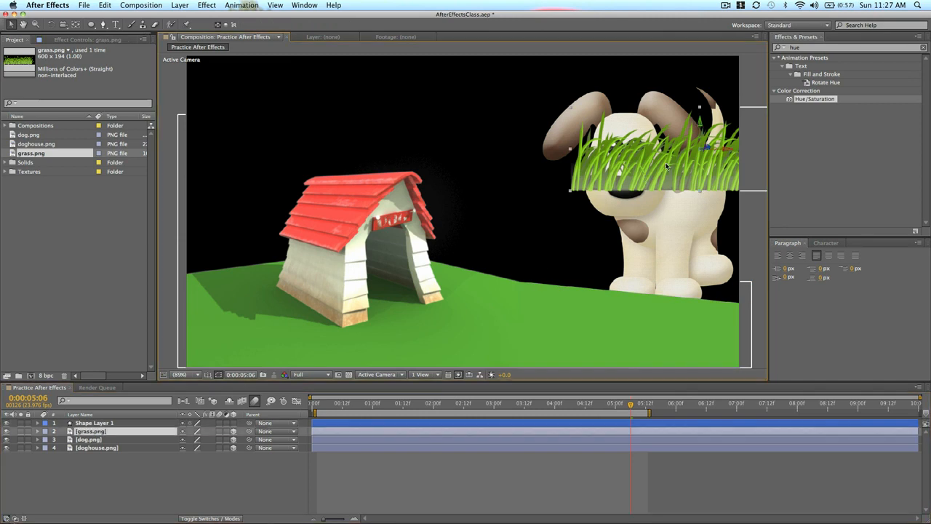
- Place the grass image and a duplicate along the bottom of the frame, and move the shape layer below all other layers
left_click_drag(644, 144, 442, 349)
key("super+d")
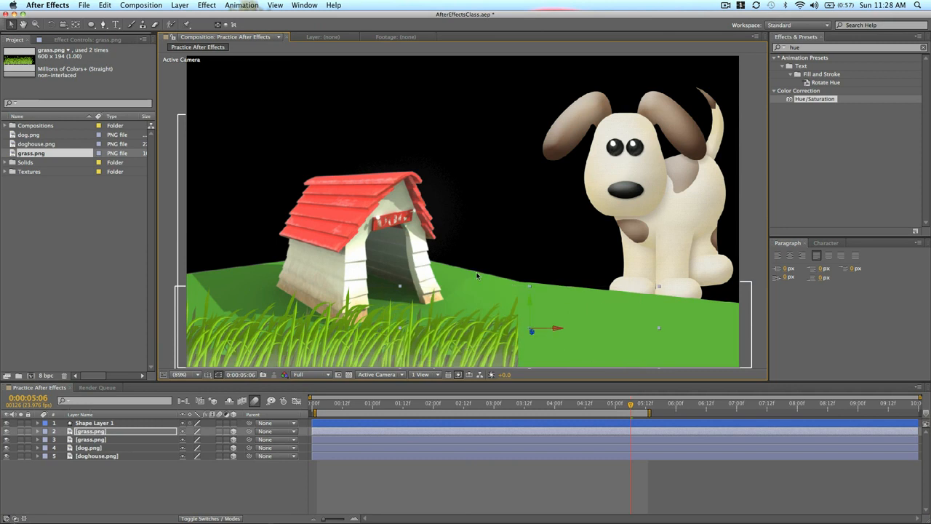
left_click(80, 423)
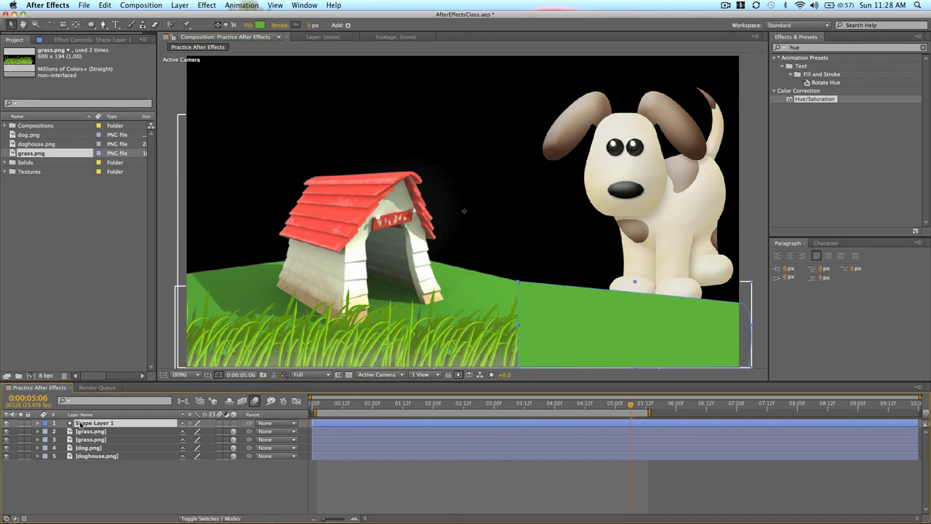
left_click_drag(80, 424, 82, 472)
- Duplicate the grass again and position the copy so the grass reaches the frame's right edge
left_click(458, 345)
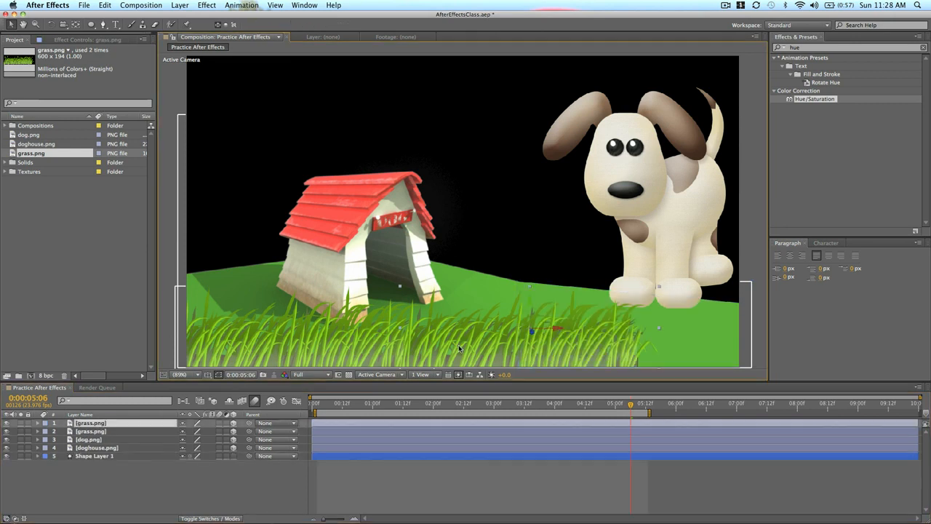
key("super+d")
left_click_drag(389, 341, 645, 332)
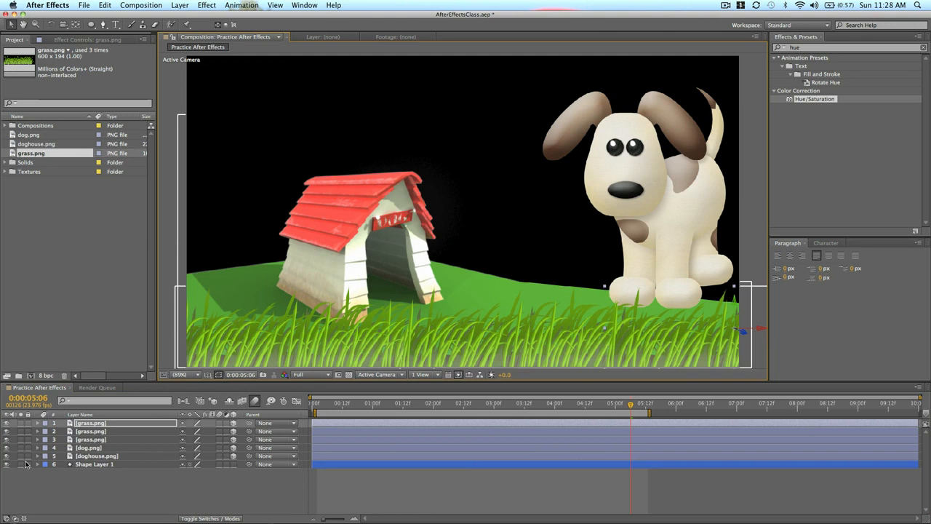
- Set the Z position of all three grass layers to -100
left_click(171, 446)
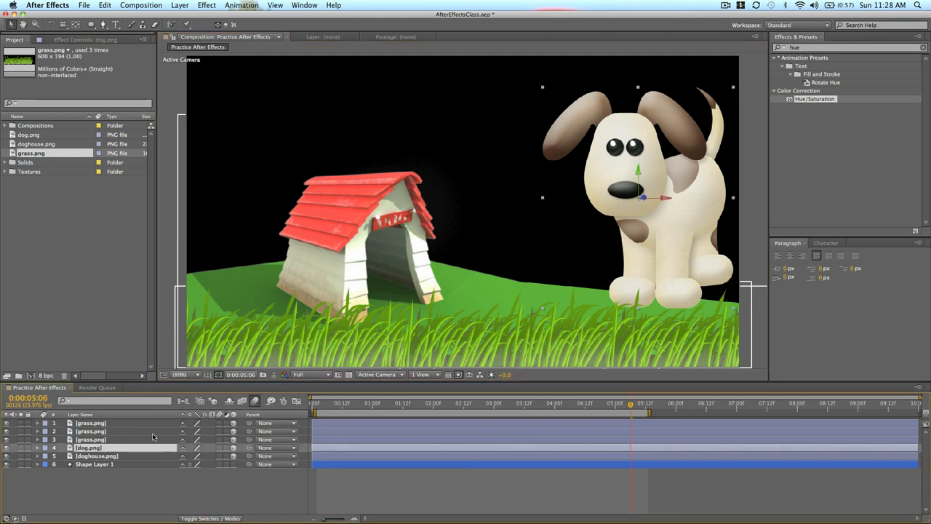
left_click(109, 432)
left_click(115, 423)
left_click(109, 438, "shift")
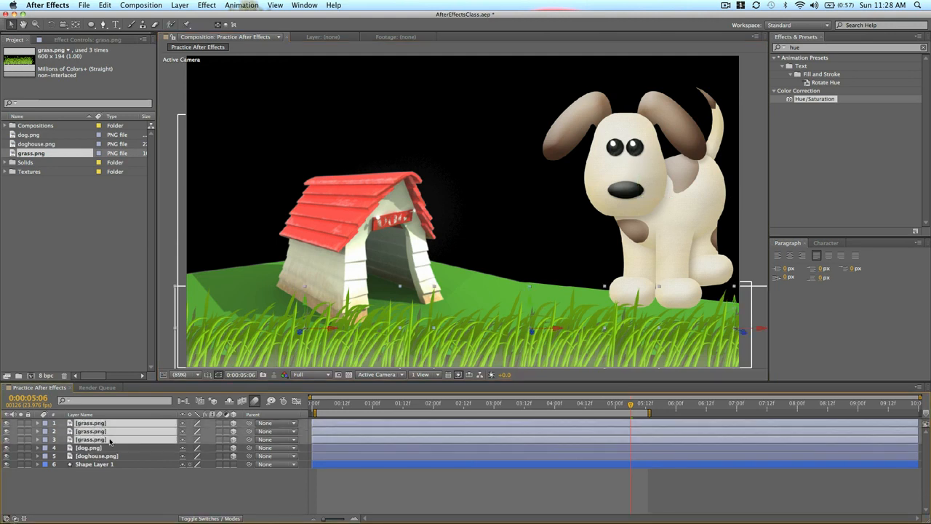
key("alt+shift+p")
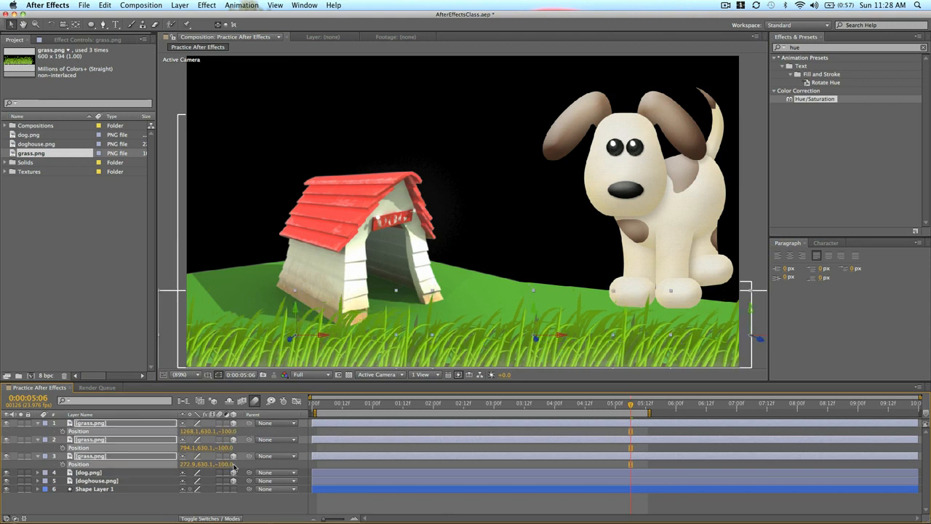
- Make the shape layer 3D and set the Z position of the doghouse and shape layers to 100
left_click(424, 497)
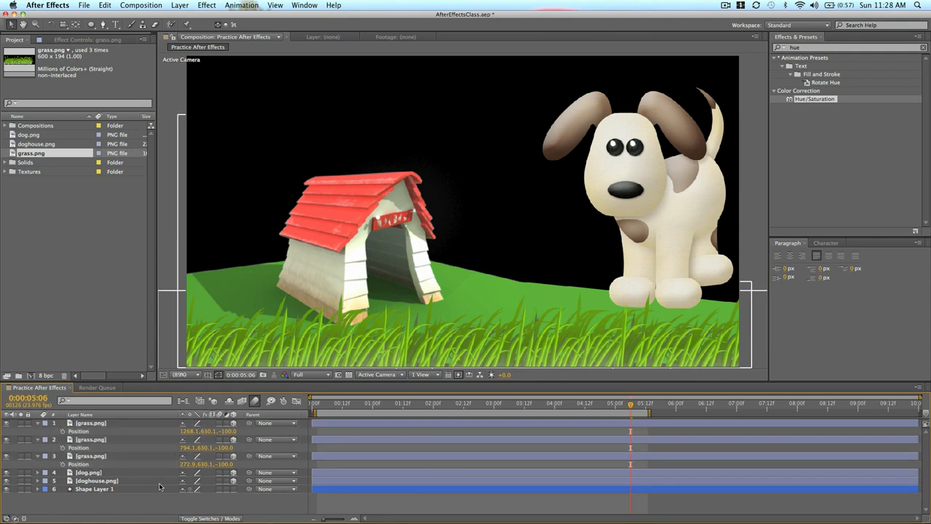
left_click(135, 481)
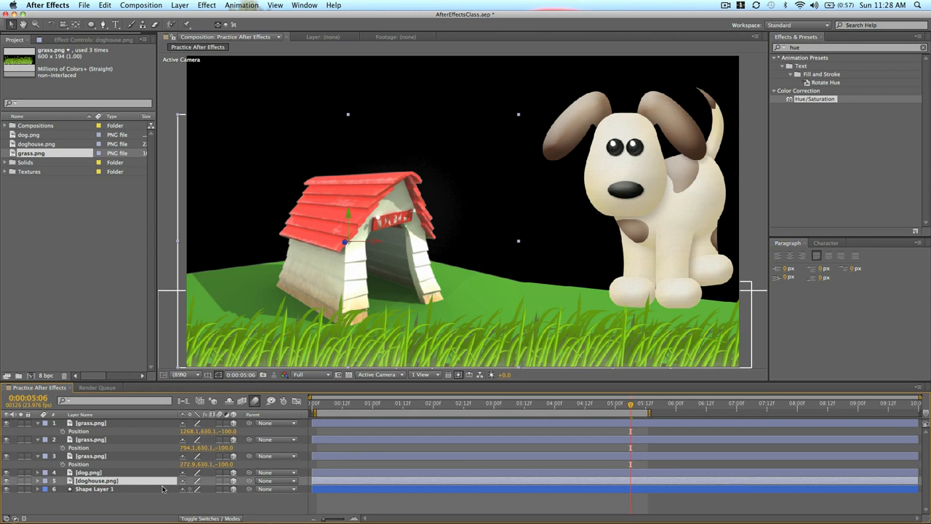
left_click(117, 489, "shift")
key("p")
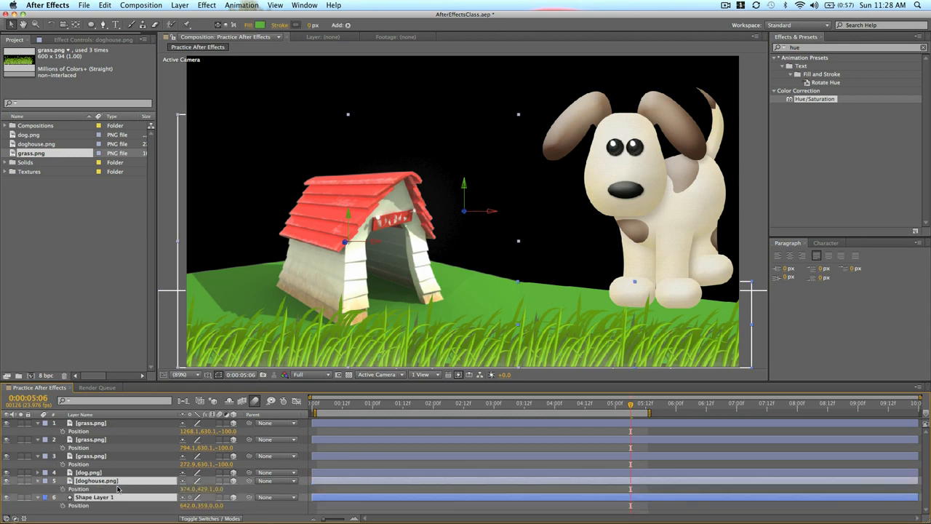
left_click_drag(215, 489, 220, 493)
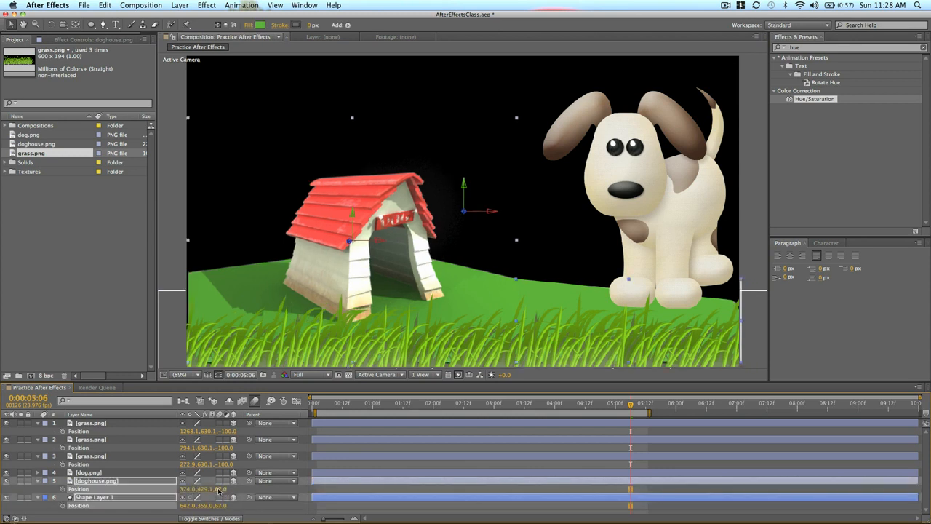
left_click(219, 492)
type("100")
key("Return")
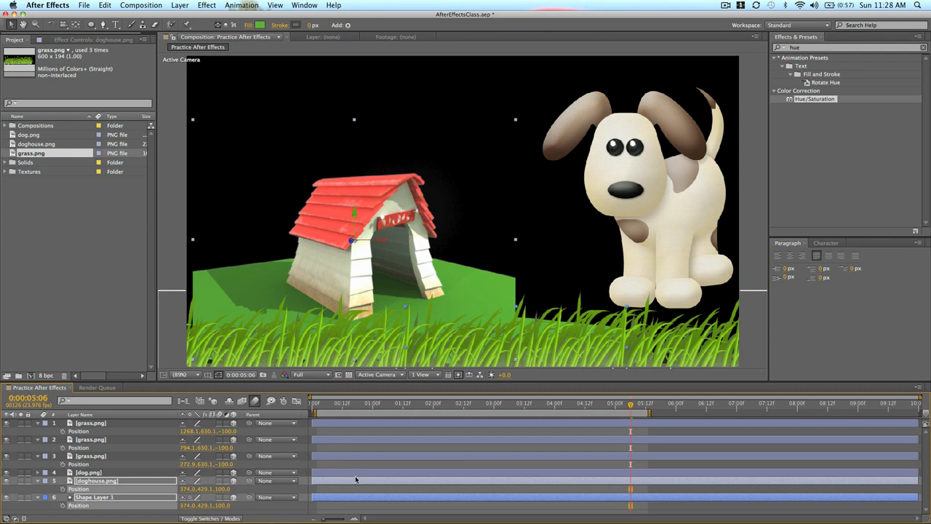
- Move the green shape back to the doghouse lawn's right edge, at about 642, 360 with Z at 100
left_click(247, 513)
left_click(349, 494)
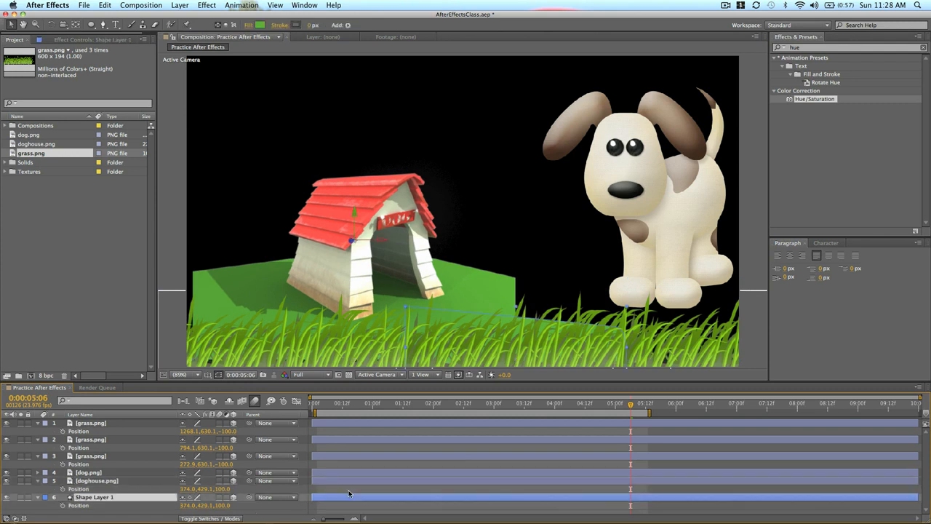
left_click_drag(462, 308, 557, 293)
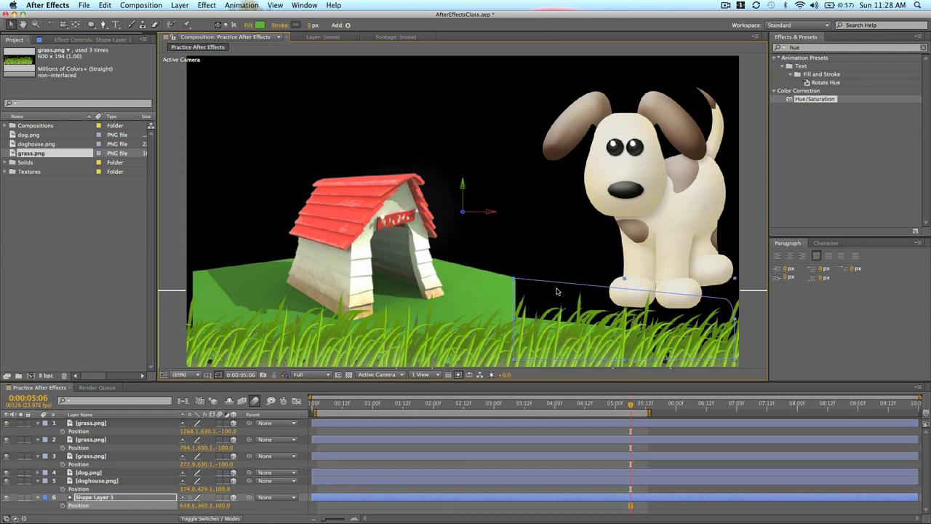
left_click(558, 502)
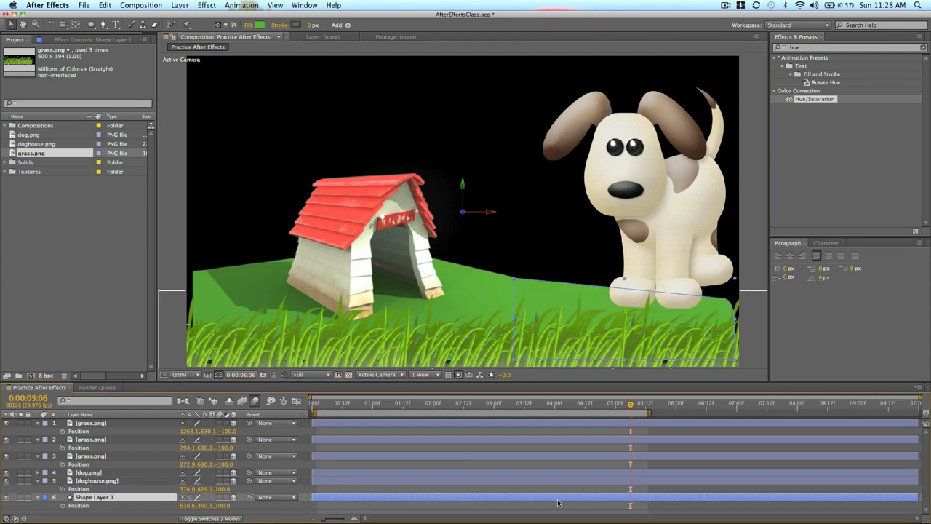
left_click(566, 504)
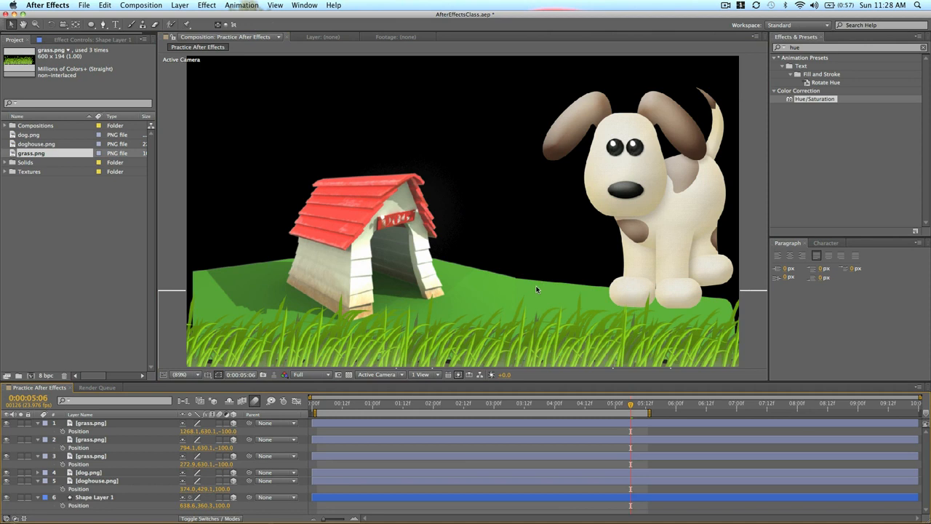
left_click_drag(536, 287, 538, 290)
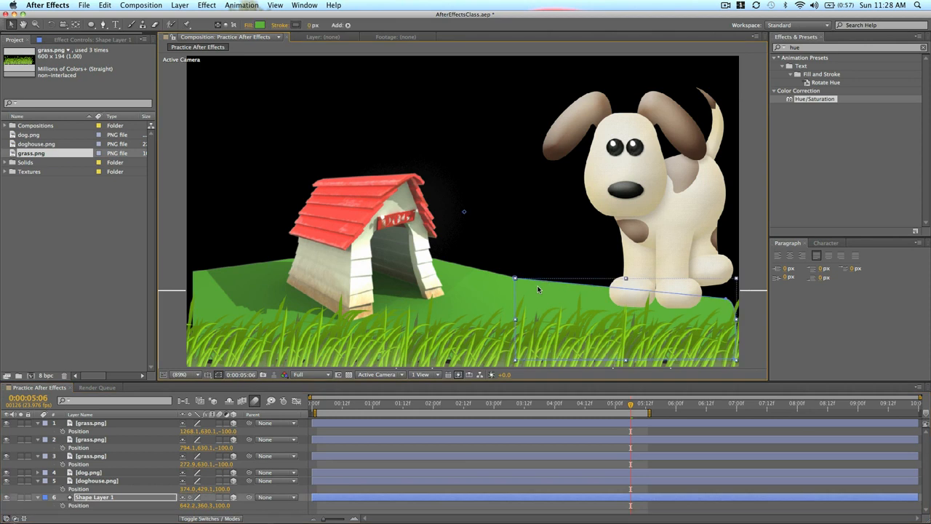
- Scale up the doghouse to 135.6% and the green shape to 115% height together so the lawn fills the frame
left_click(341, 481, "shift")
key("s")
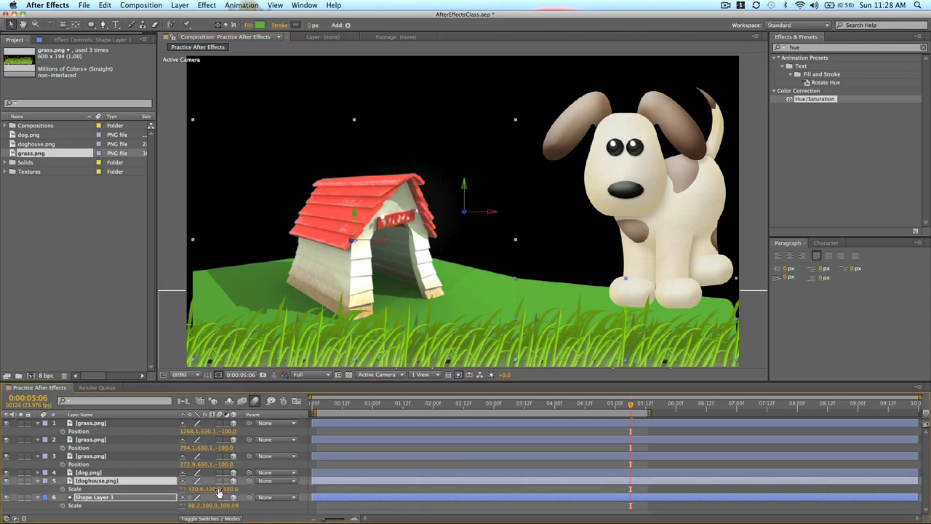
left_click_drag(195, 492, 203, 493)
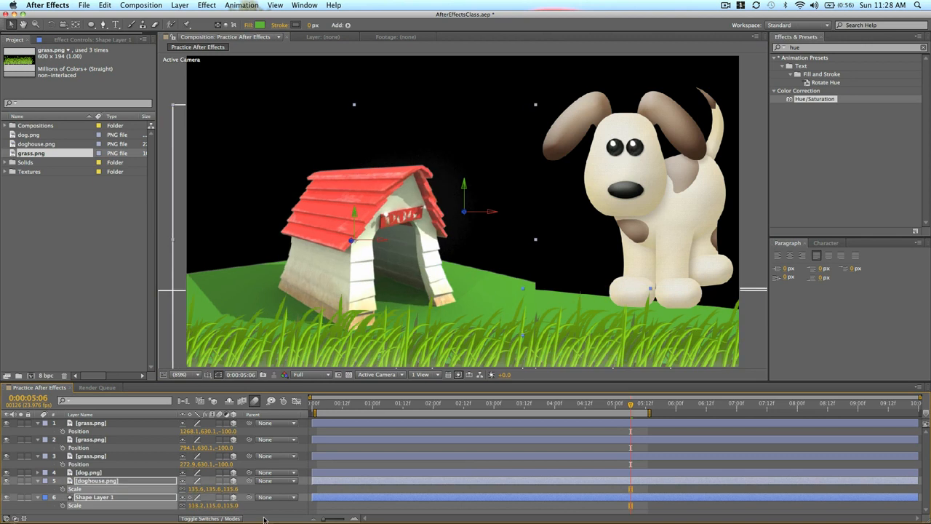
- Realign the enlarged green shape with the right edge of the doghouse lawn
left_click(367, 500)
left_click(369, 500)
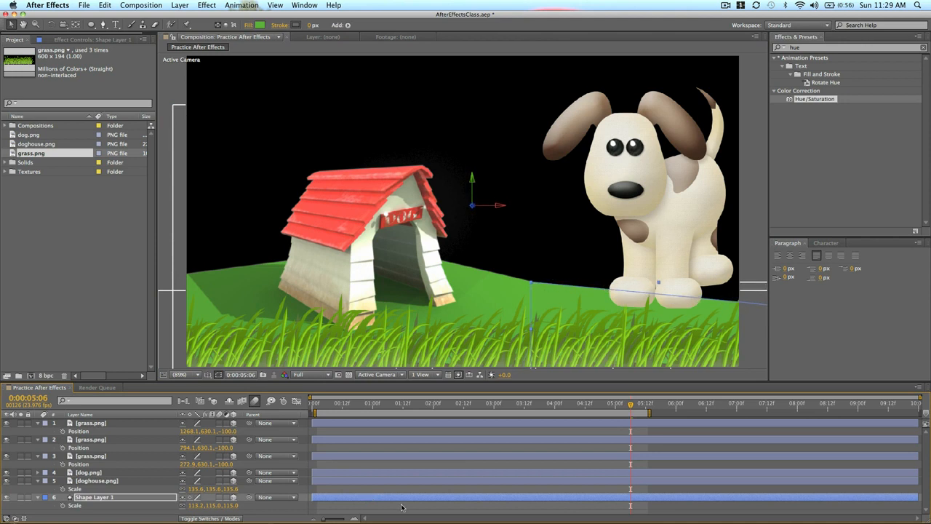
left_click(402, 506)
- Move the dog onto the lawn just right of the doghouse, with its feet behind the grass, at about 825, 466
left_click(646, 138)
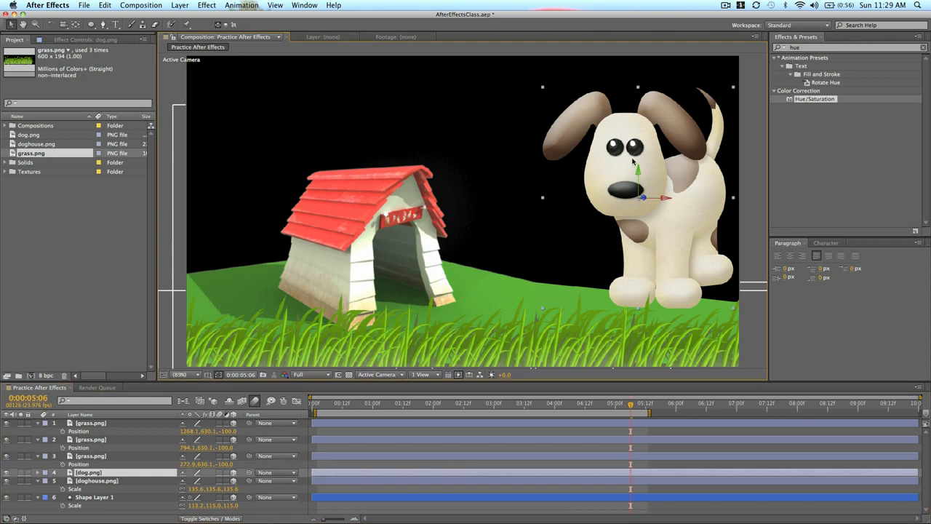
left_click_drag(646, 138, 499, 224)
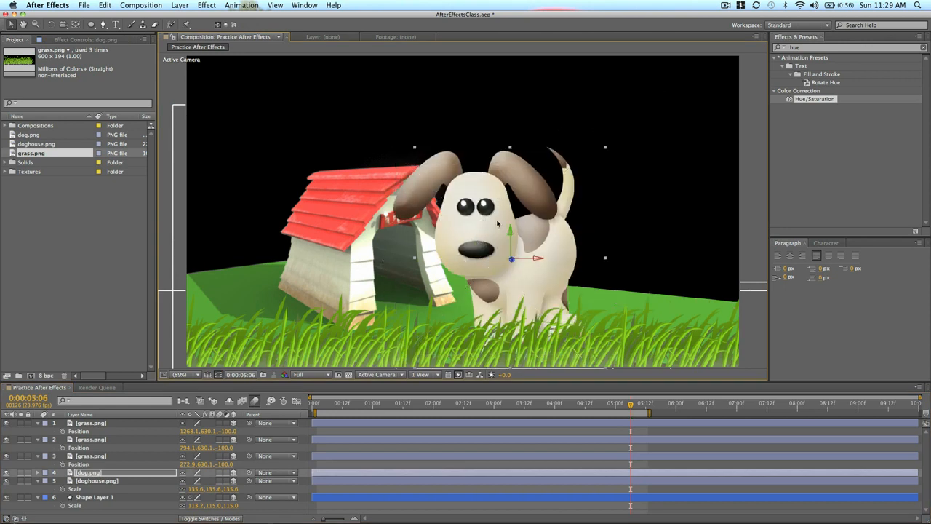
key("alt+shift+p")
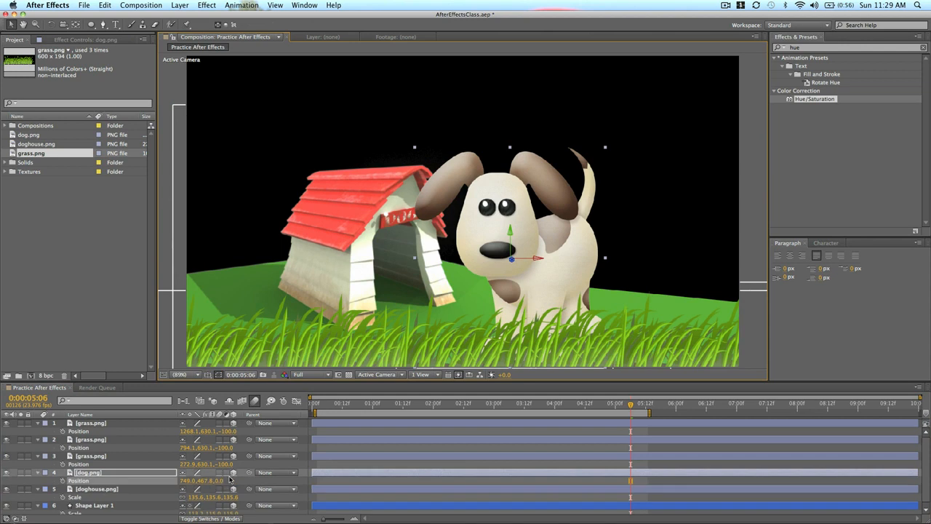
scroll(218, 479, "down", 1)
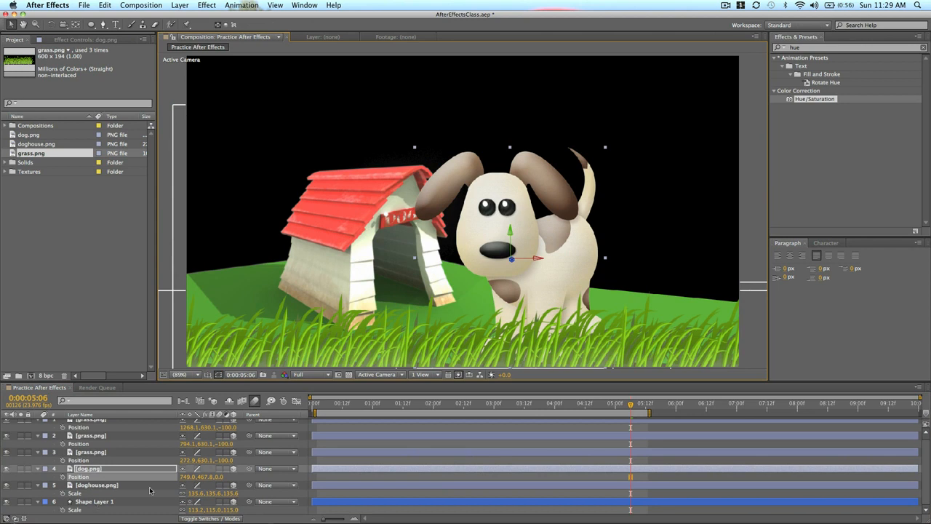
scroll(89, 415, "up", 1)
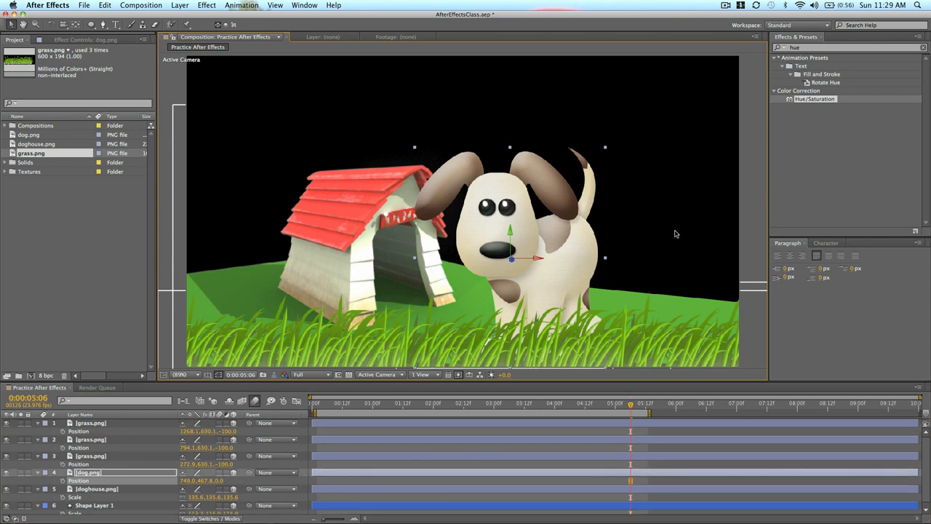
left_click_drag(489, 236, 579, 241)
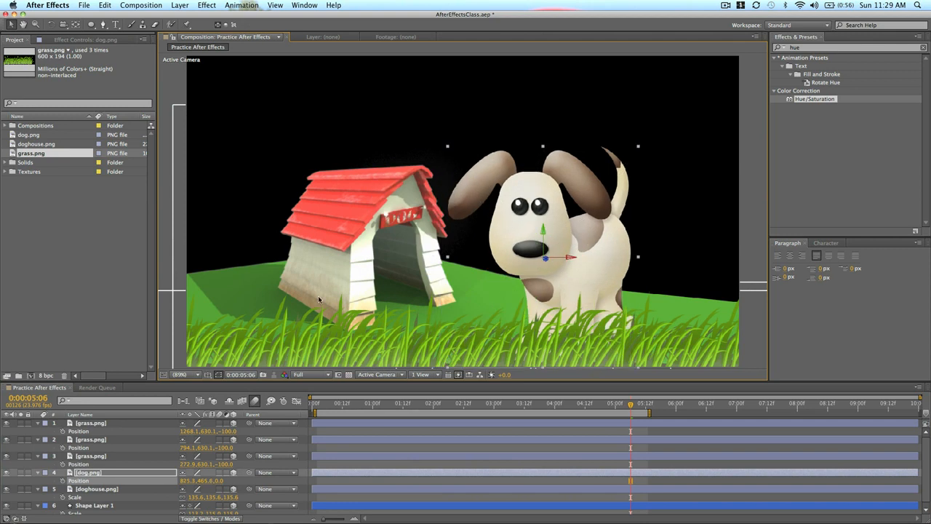
- Select all layers and collapse their revealed properties
key("super+a")
key("u")
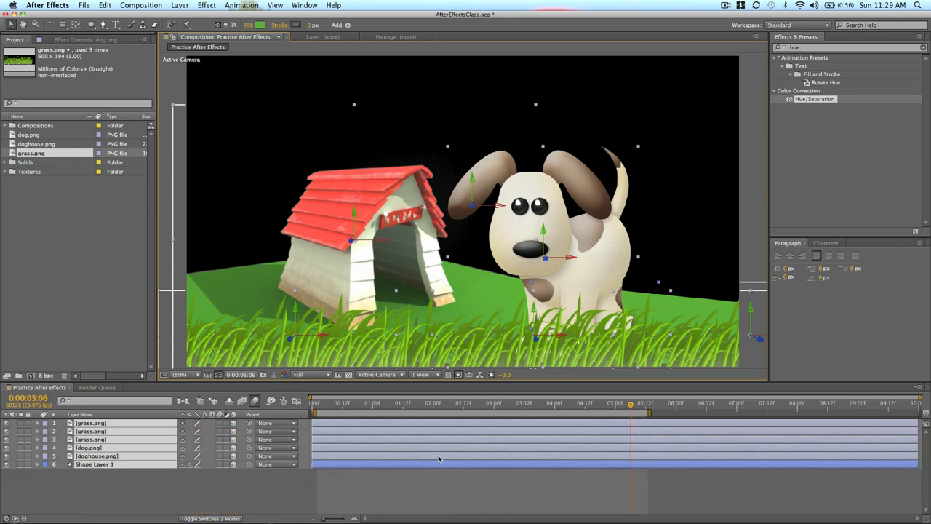
- Create a 1280 x 720 px light-blue solid for the sky and place it beneath all other layers
left_click(456, 510)
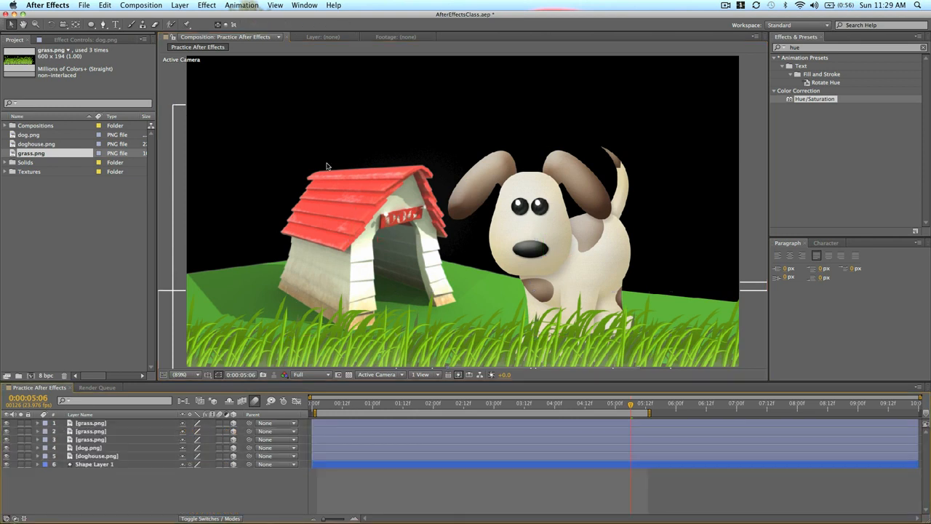
left_click(182, 6)
mouse_move(194, 16)
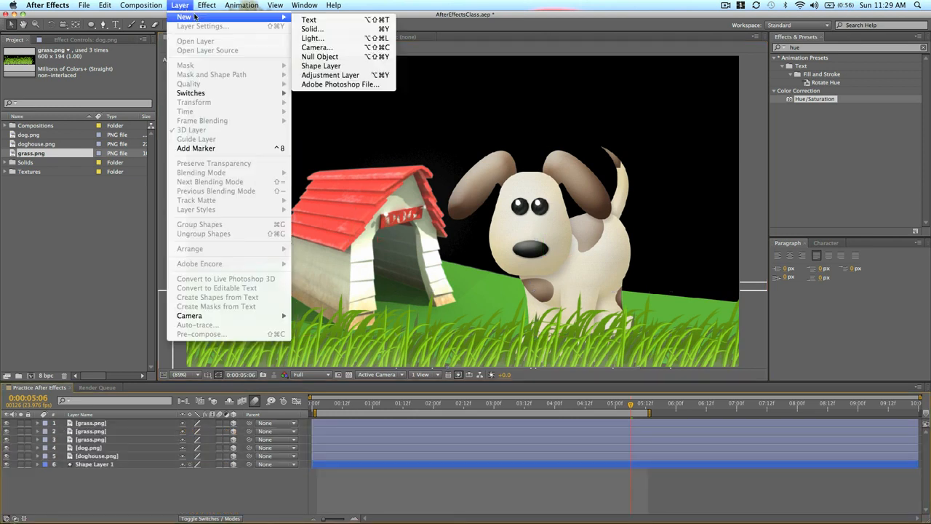
left_click(312, 29)
left_click(433, 253)
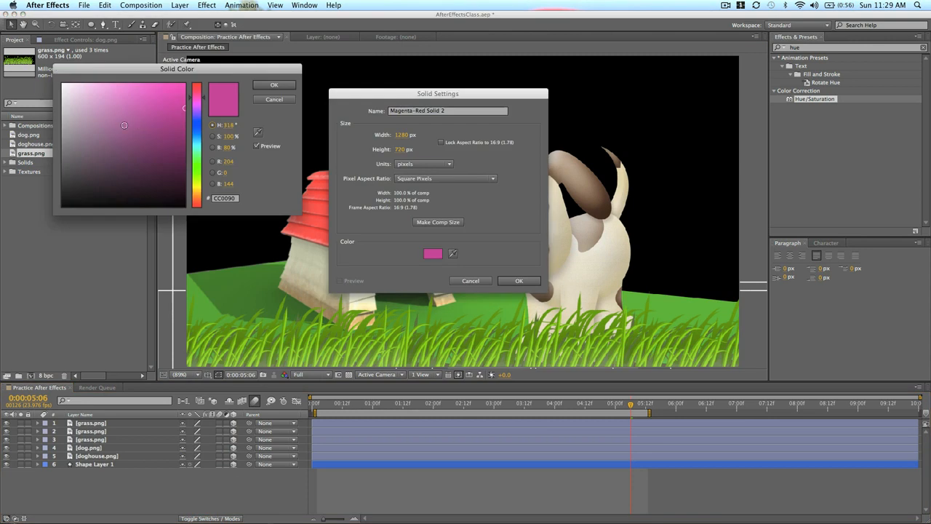
left_click(200, 145)
left_click_drag(200, 143, 171, 72)
left_click(281, 85)
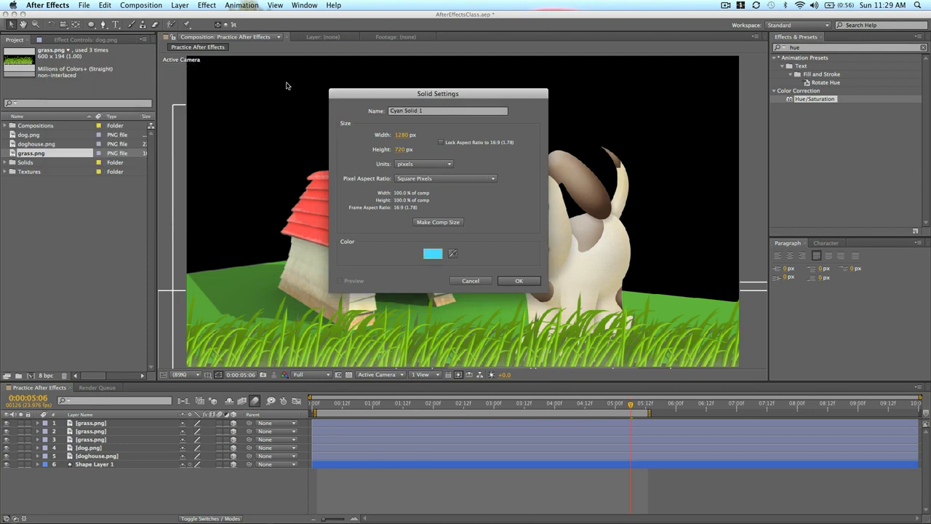
left_click(522, 282)
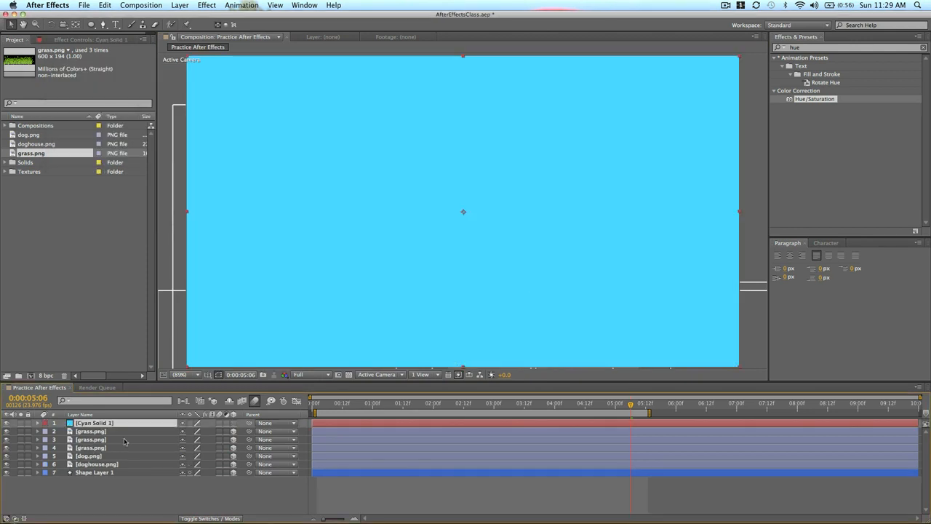
left_click_drag(139, 423, 127, 477)
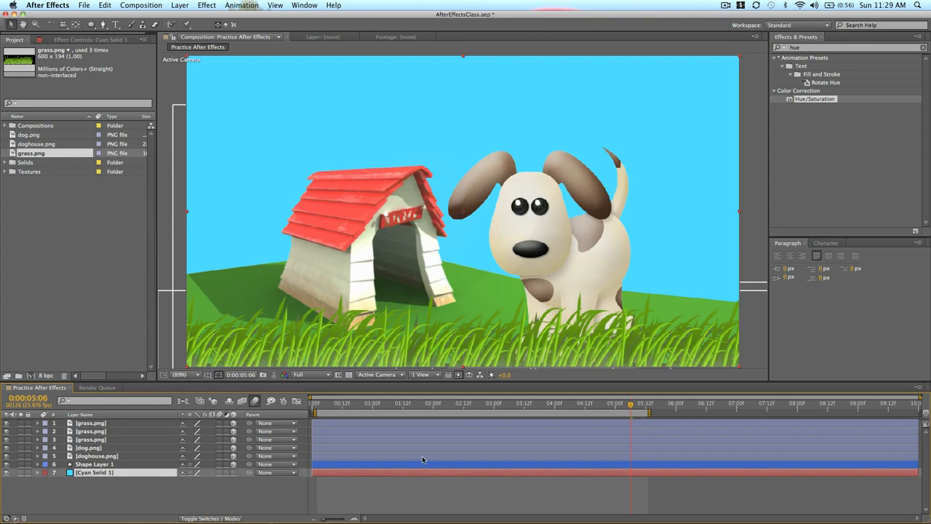
left_click(393, 485)
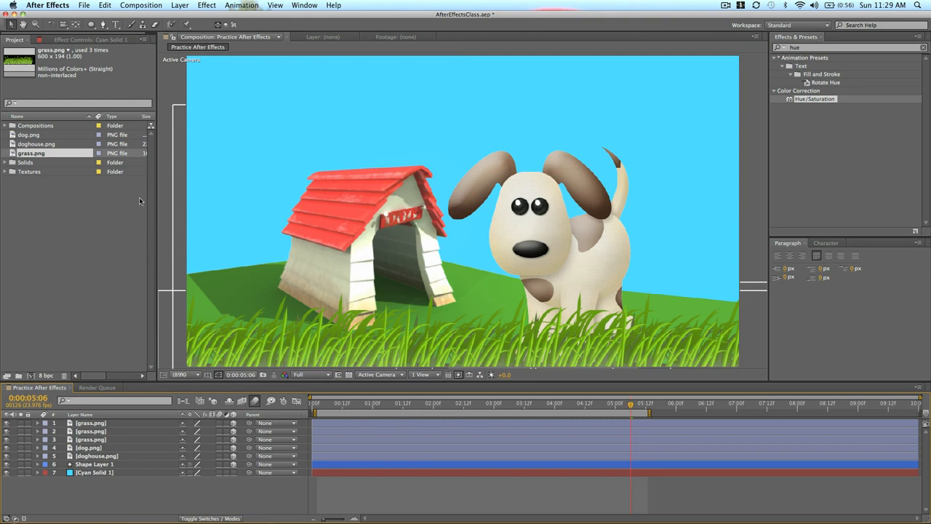
- Make the Cyan Solid 1 layer 3D and reveal the position of every layer
left_click(38, 472)
left_click(233, 472)
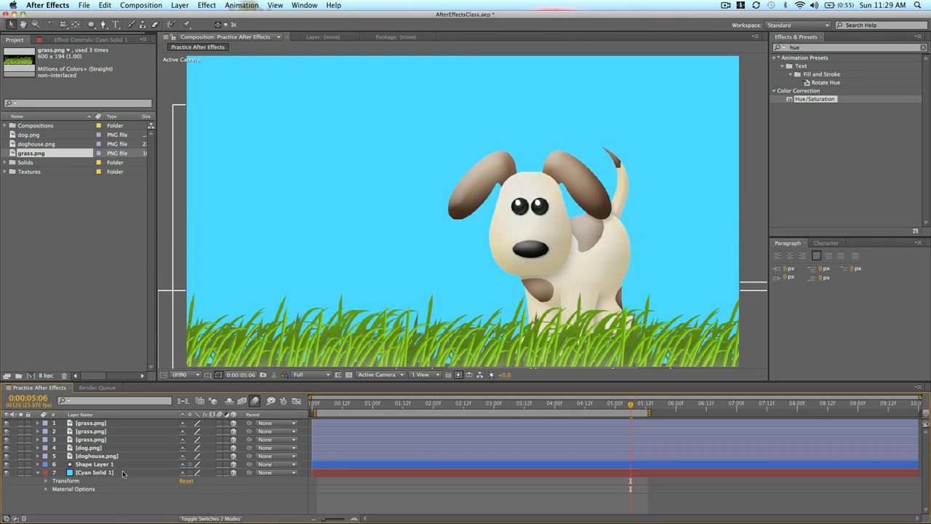
key("p")
key("p")
key("p")
scroll(140, 475, "down", 2)
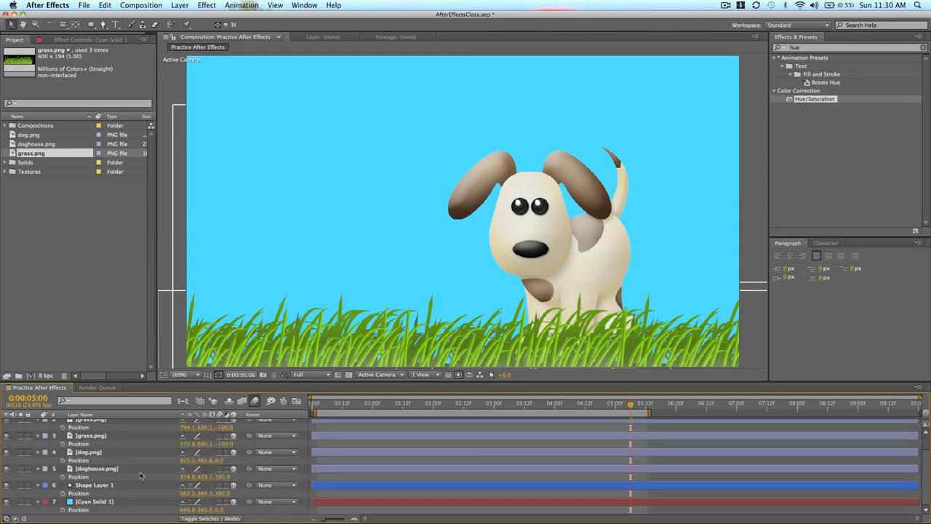
- Try the cyan solid at Z depths of 431, -27 and 338, and return it to a 2D layer
left_click_drag(220, 509, 3, 510)
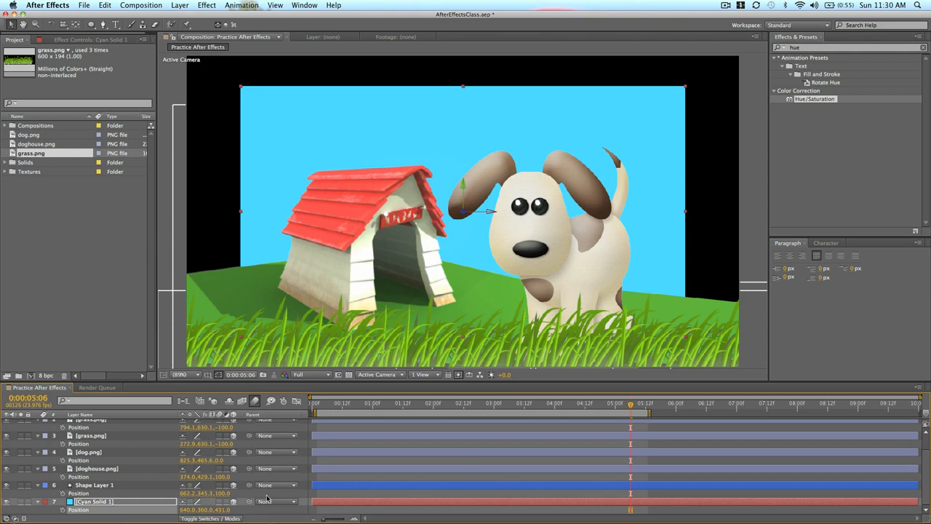
left_click_drag(220, 509, 277, 509)
left_click_drag(97, 519, 8, 519)
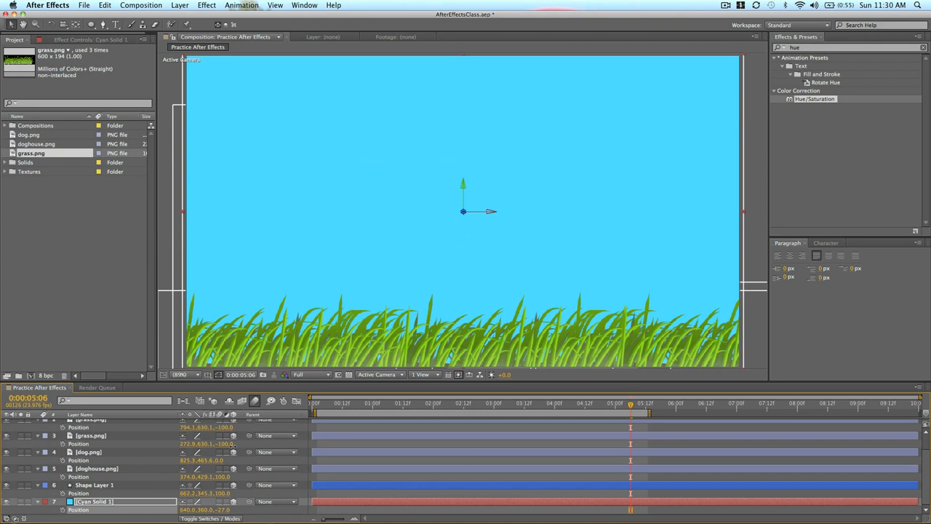
left_click_drag(220, 510, 283, 510)
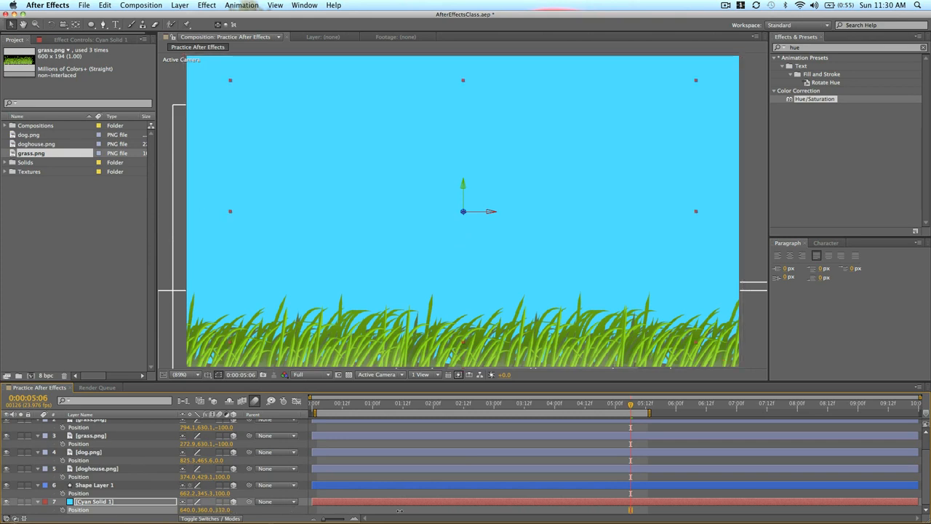
left_click_drag(398, 511, 415, 511)
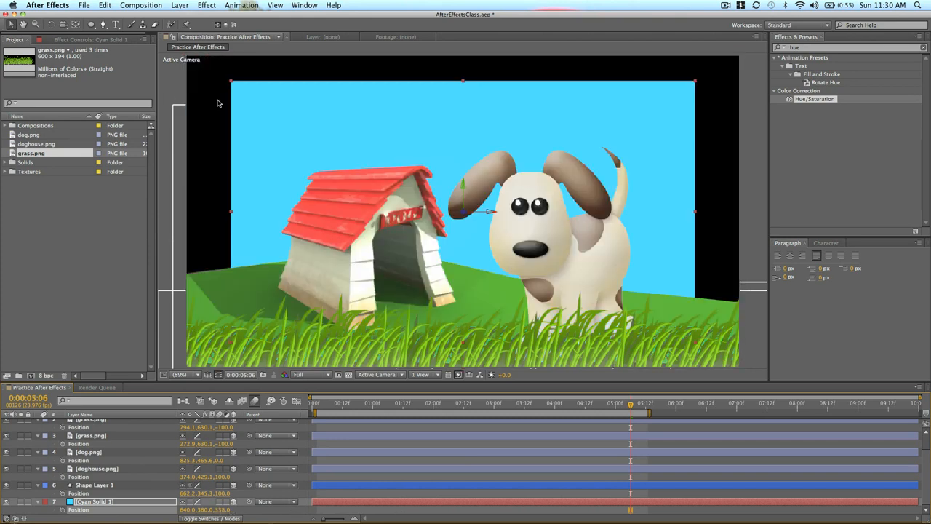
left_click(234, 501)
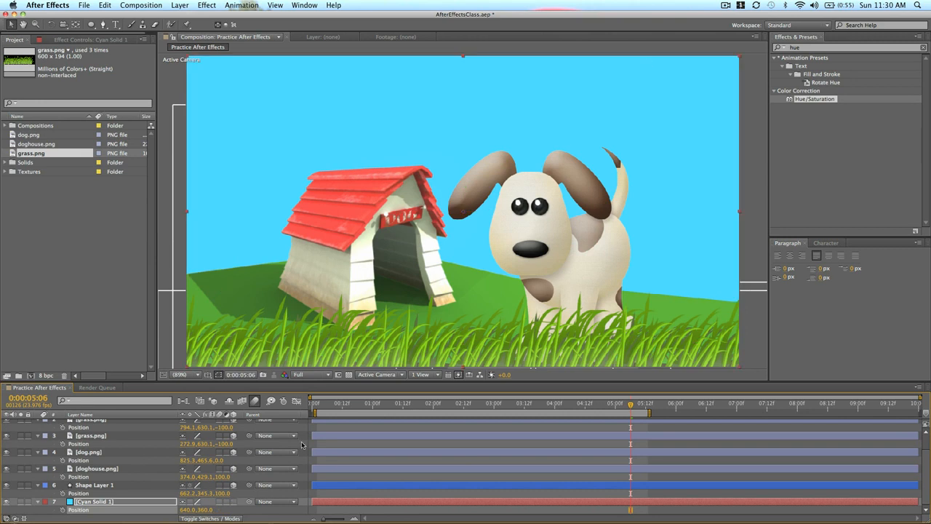
key("super+a")
key("p")
left_click(408, 493)
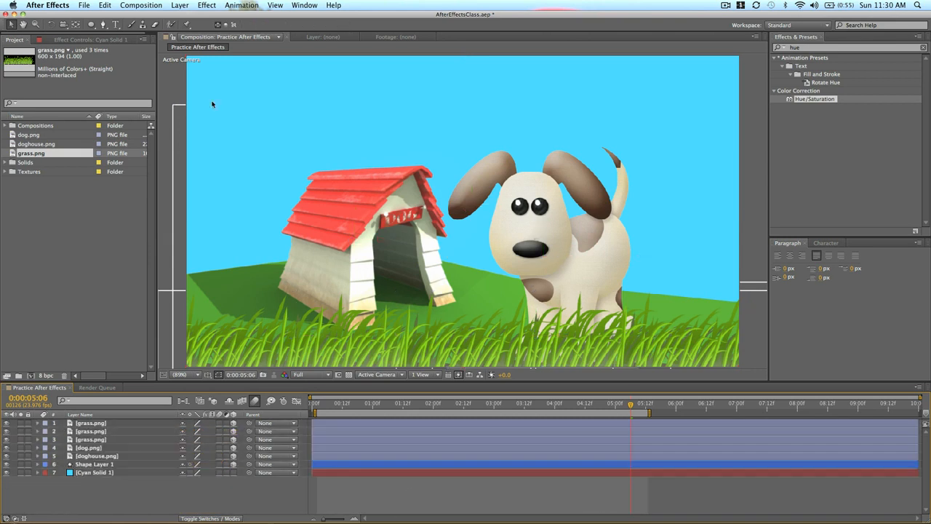
- Create a 1280 x 720 px white solid with the colour FFFFFF
left_click(179, 5)
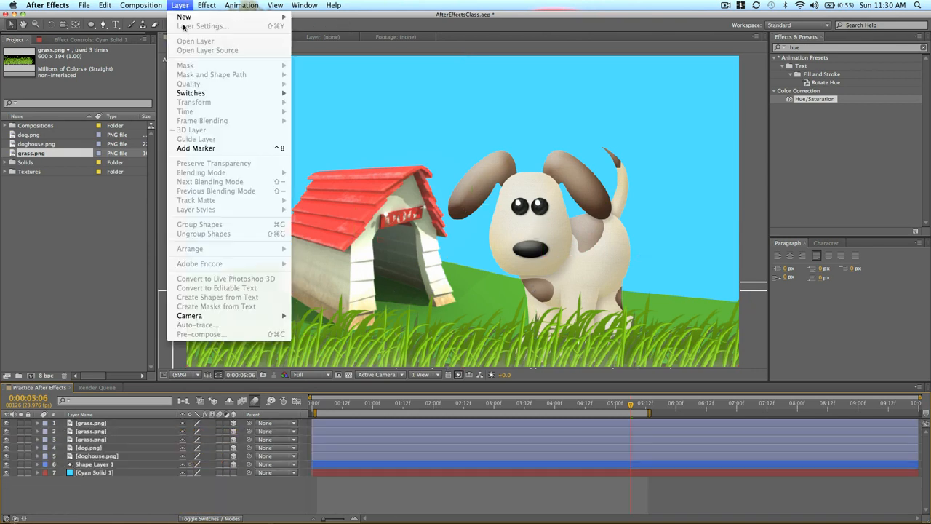
mouse_move(205, 18)
left_click(313, 26)
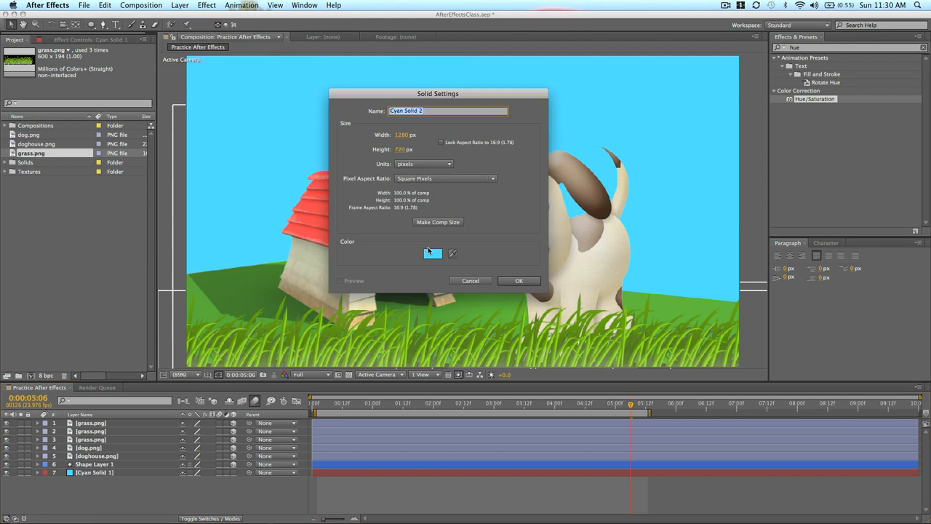
left_click(429, 251)
left_click(63, 85)
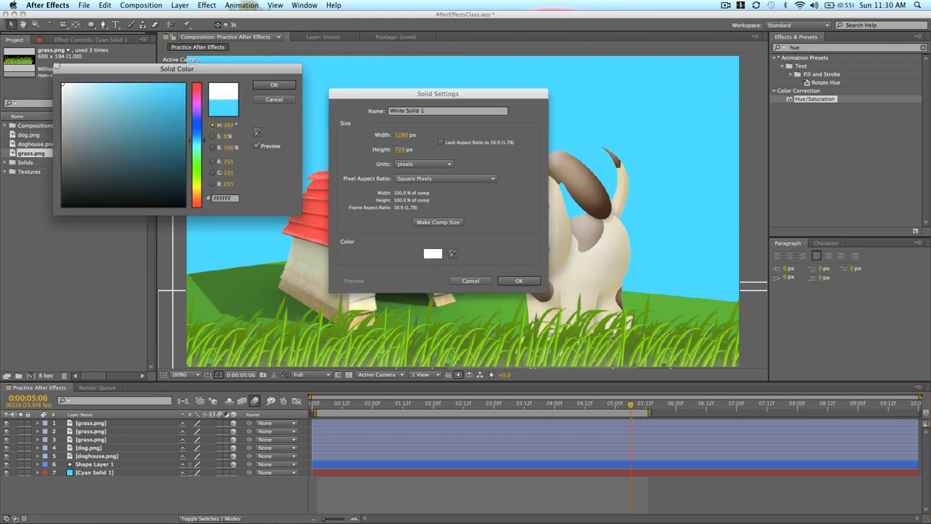
left_click(285, 86)
left_click(518, 280)
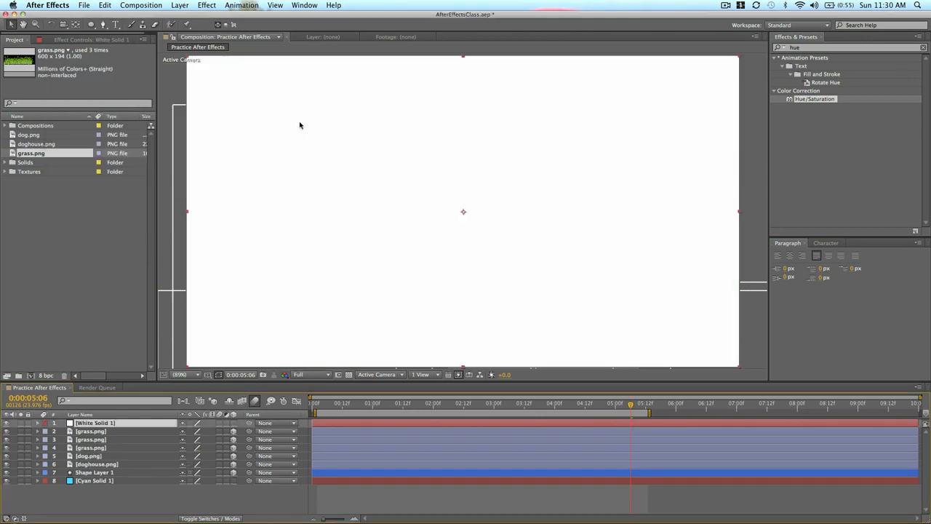
- Draw three overlapping elliptical masks side by side on the white solid to form a cloud, with the largest in the middle
left_click_drag(93, 26, 128, 45)
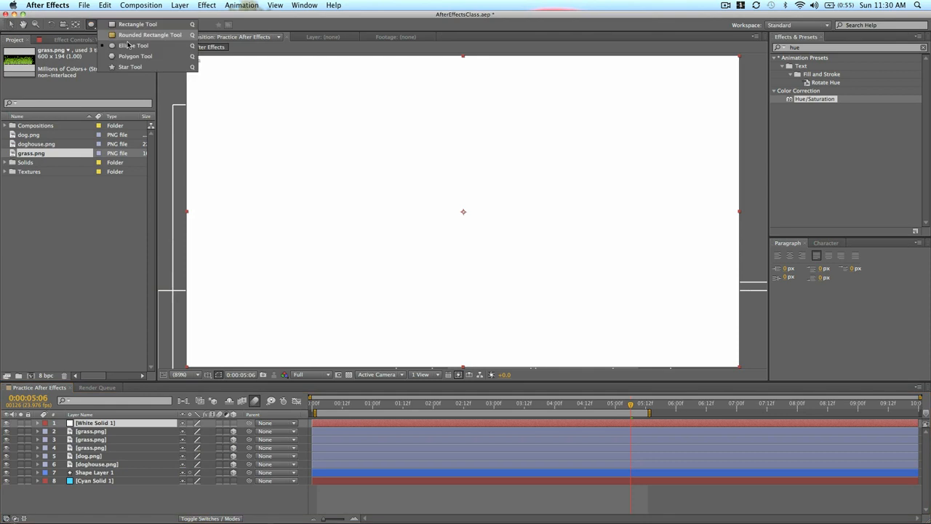
left_click_drag(304, 145, 451, 283)
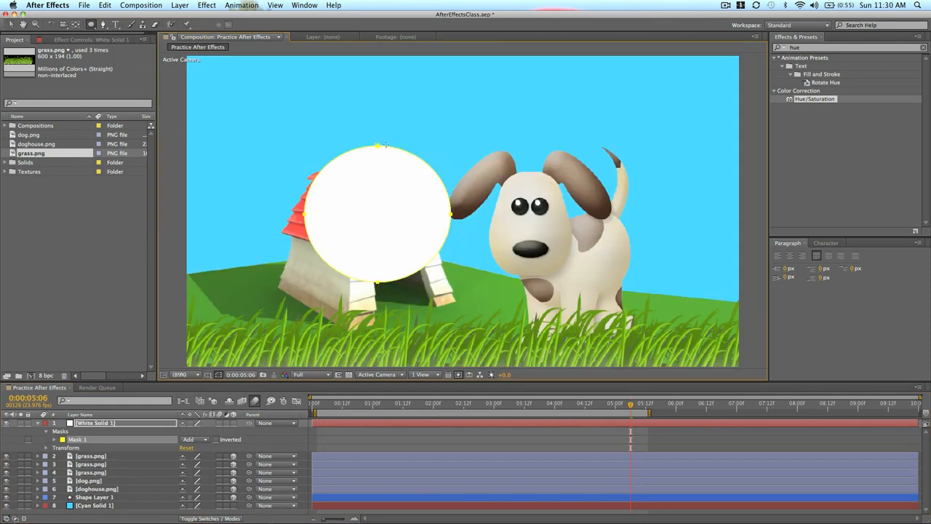
left_click_drag(388, 133, 575, 296)
mouse_move(518, 156)
left_mouse_down()
mouse_move(705, 283)
mouse_move(665, 272)
left_mouse_up()
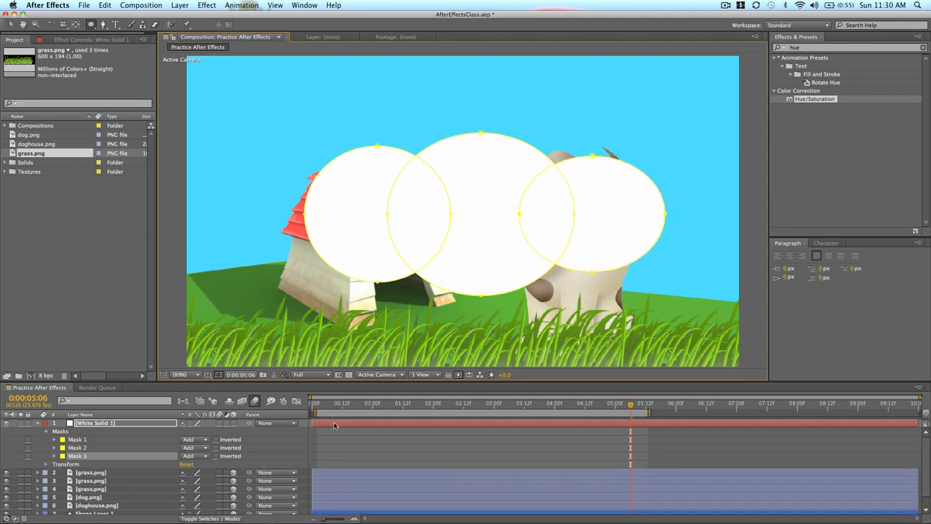
- Feather the cloud's masks by 126 pixels and collapse the layer's properties
left_click(84, 439)
key("m")
key("m")
key("m")
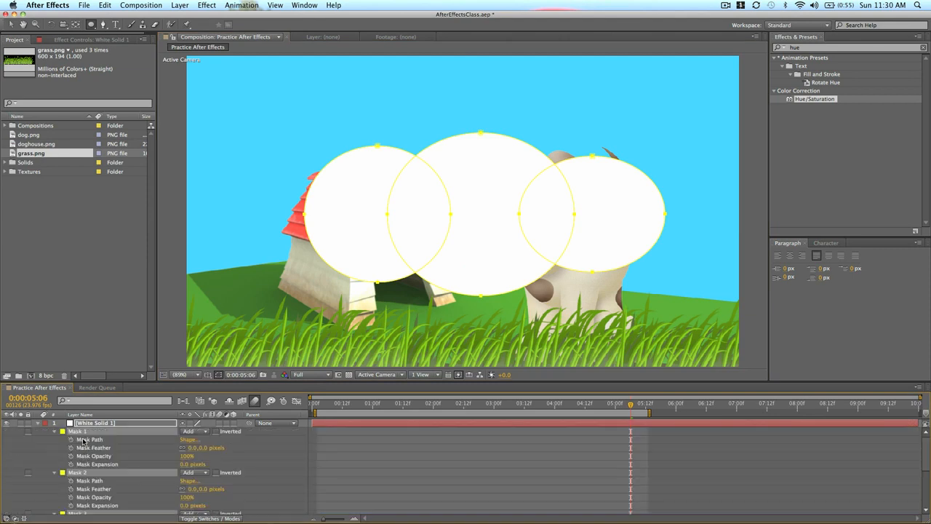
left_click_drag(195, 447, 257, 451)
left_click(375, 441)
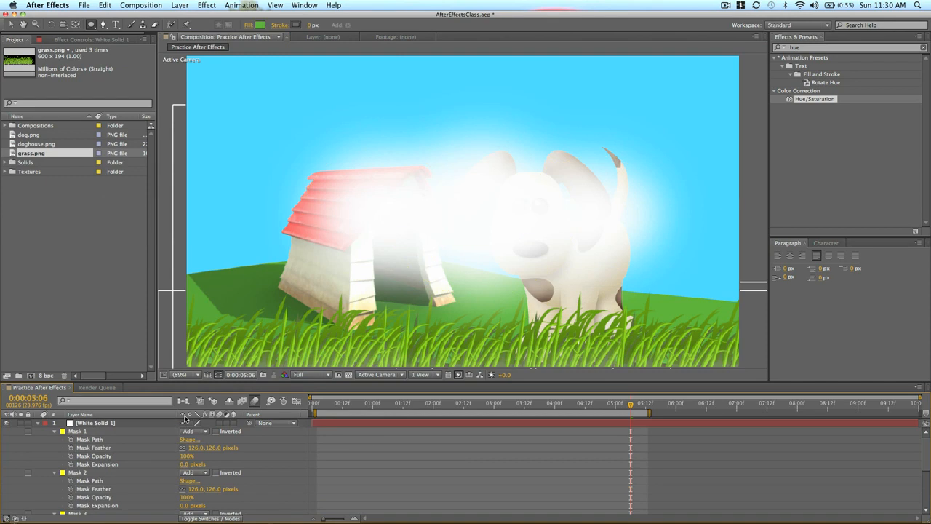
left_click(37, 423)
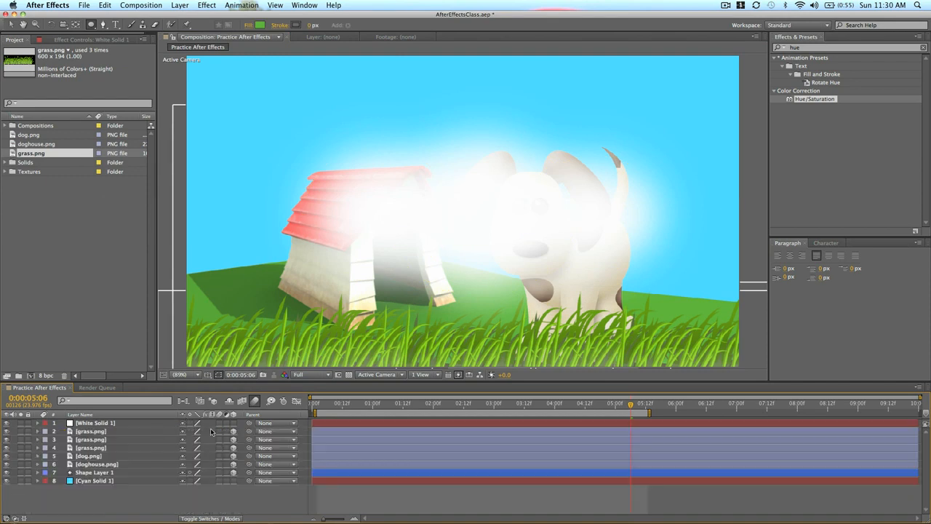
- Place the white cloud solid directly above Cyan Solid 1 in the layer stack and make it a 3D layer
left_click(129, 423)
left_click_drag(102, 423, 104, 469)
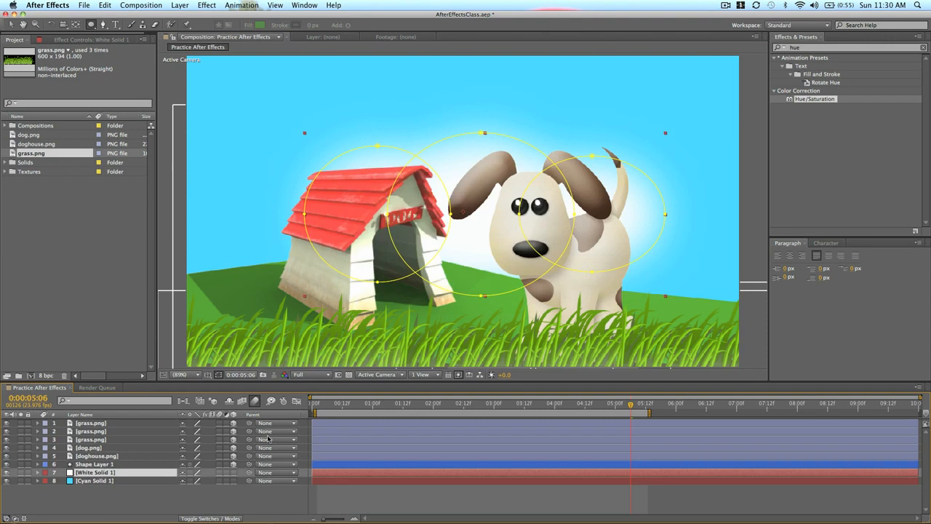
left_click(233, 472)
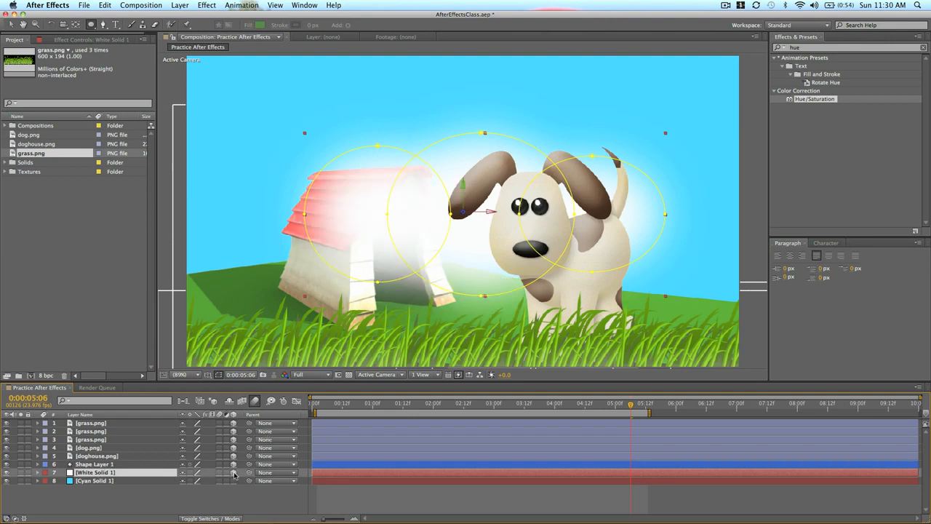
- Move the cloud above the doghouse, at about 246, 108, and set its Z position to 1000
key("p")
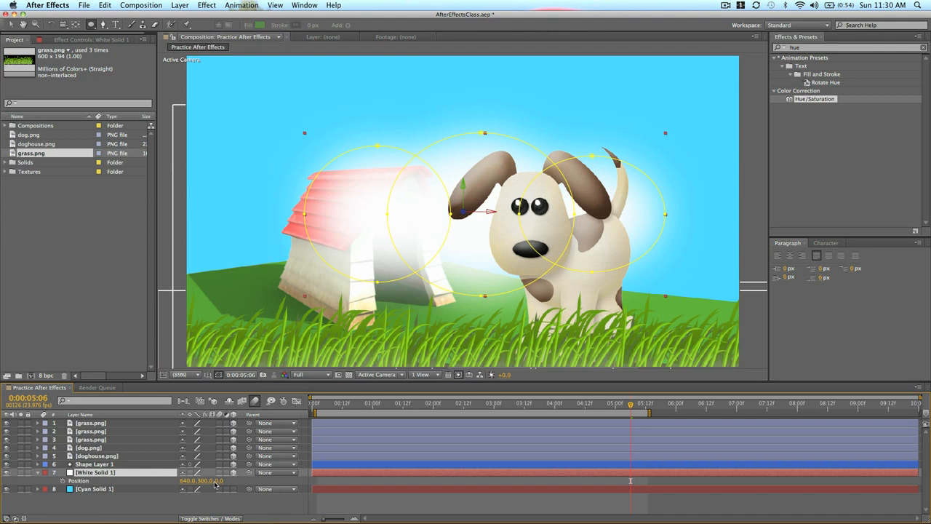
left_click_drag(217, 480, 579, 467)
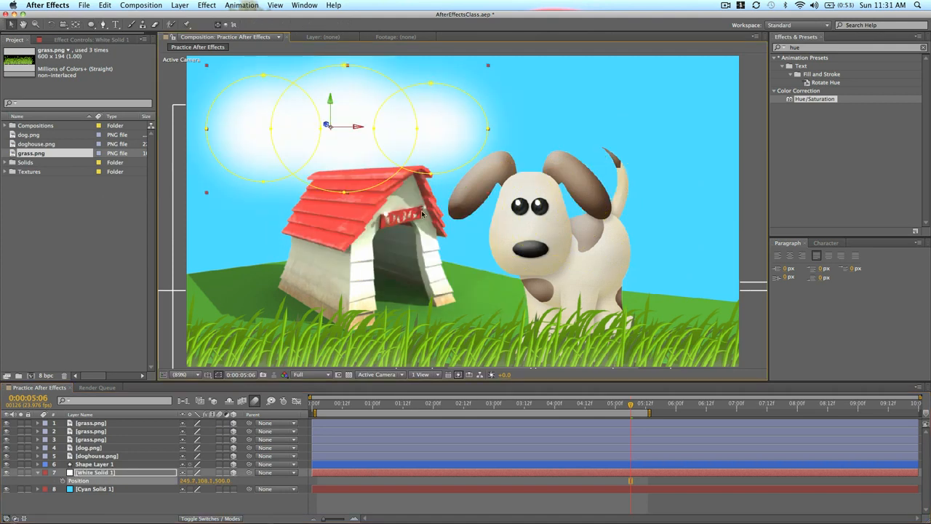
left_click_drag(227, 481, 290, 482)
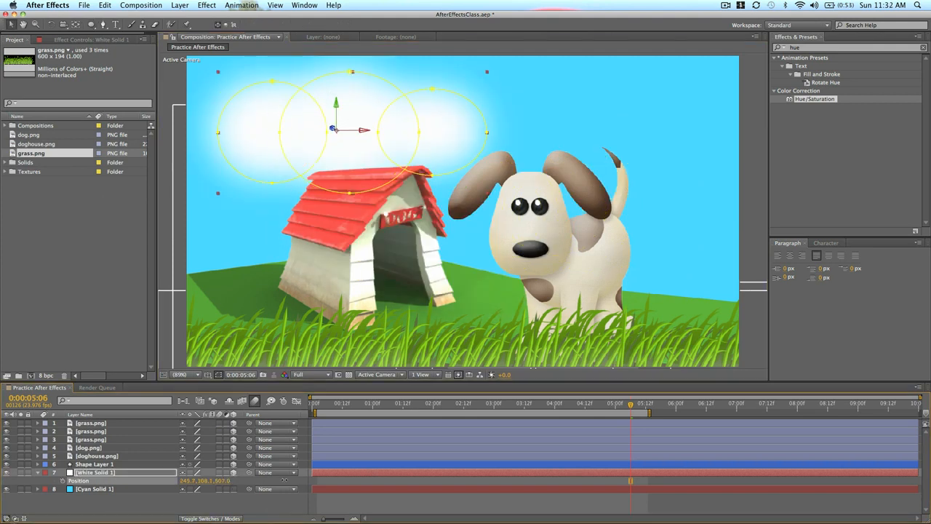
mouse_move(225, 483)
left_mouse_down()
mouse_move(273, 483)
mouse_move(231, 485)
left_mouse_up()
left_click(230, 482)
type("10")
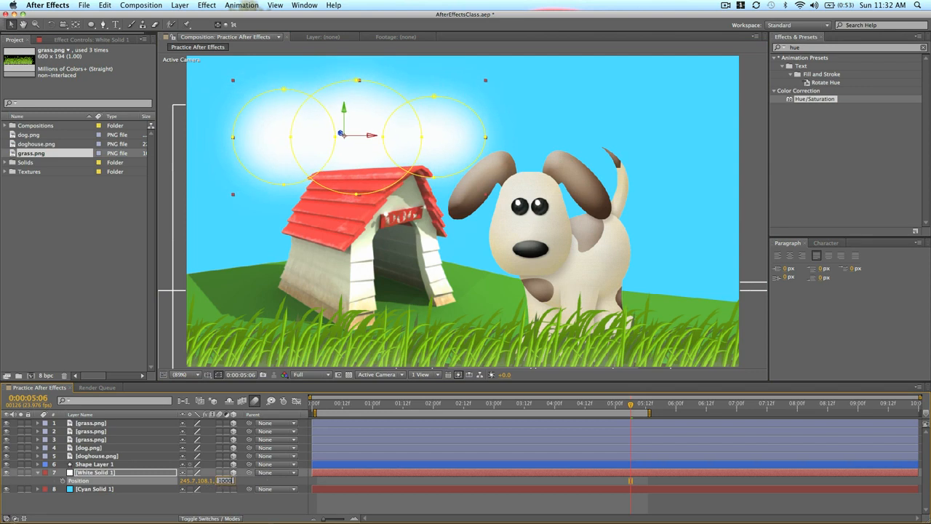
type("00")
key("Return")
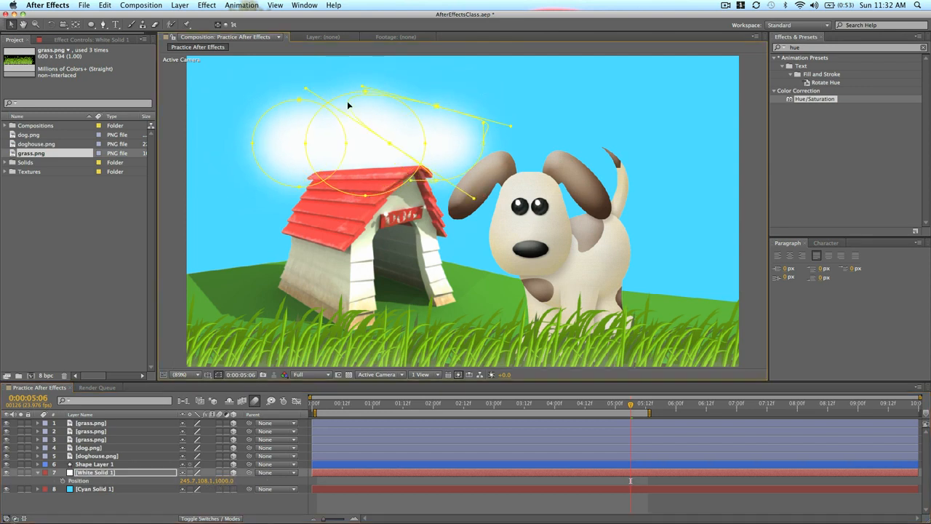
- Move the cloud to the sky's upper-left corner, at about 35, -16.5, and place a duplicate in the upper-right sky behind the dog's tail
left_click_drag(369, 146, 308, 109)
key("super+d")
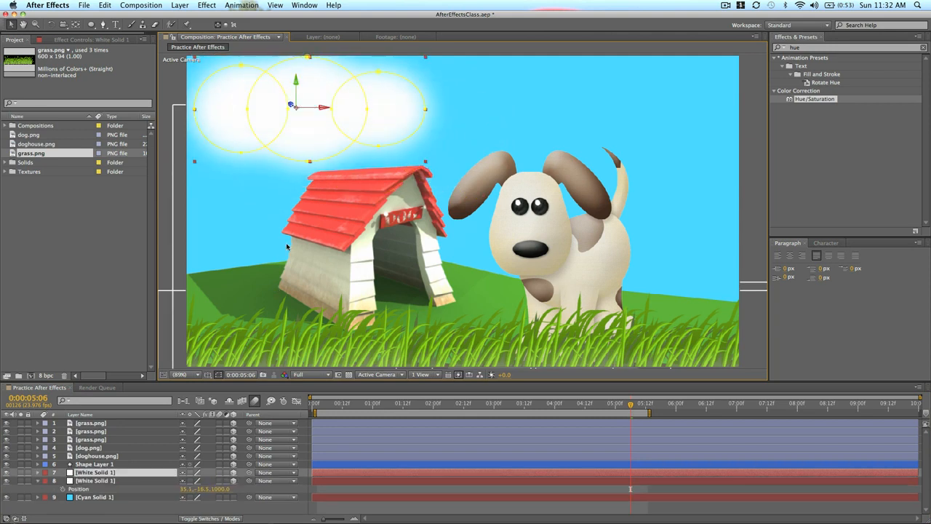
left_click_drag(329, 140, 718, 182)
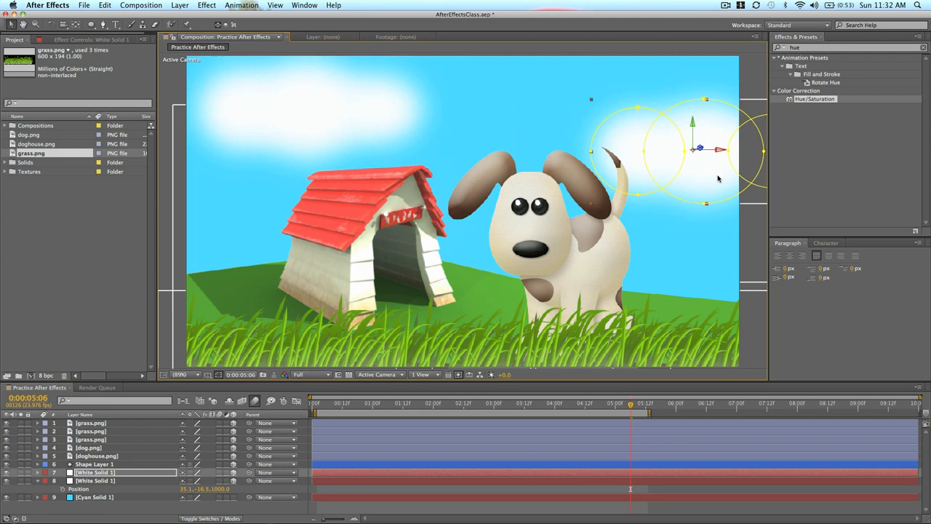
- Set the upper-left cloud's Z position to 2000 and move it to about -230, -150
left_click(220, 489)
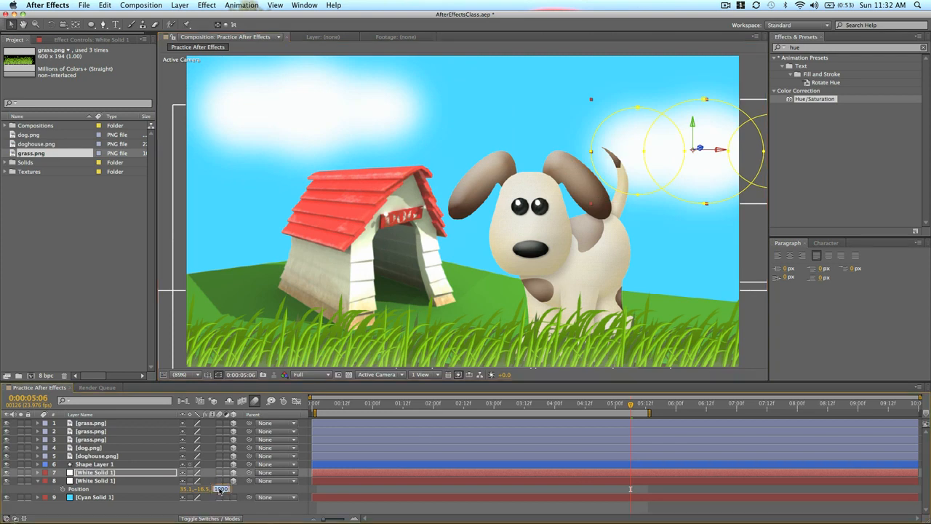
type("2000")
key("Return")
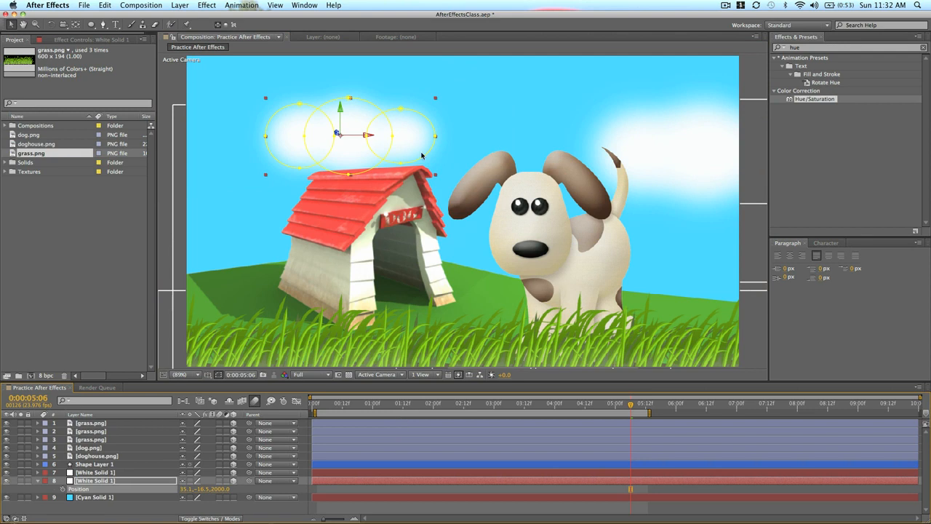
left_click_drag(383, 136, 313, 106)
- Create a new yellow solid layer at 1280 x 720 pixels
left_click(457, 500)
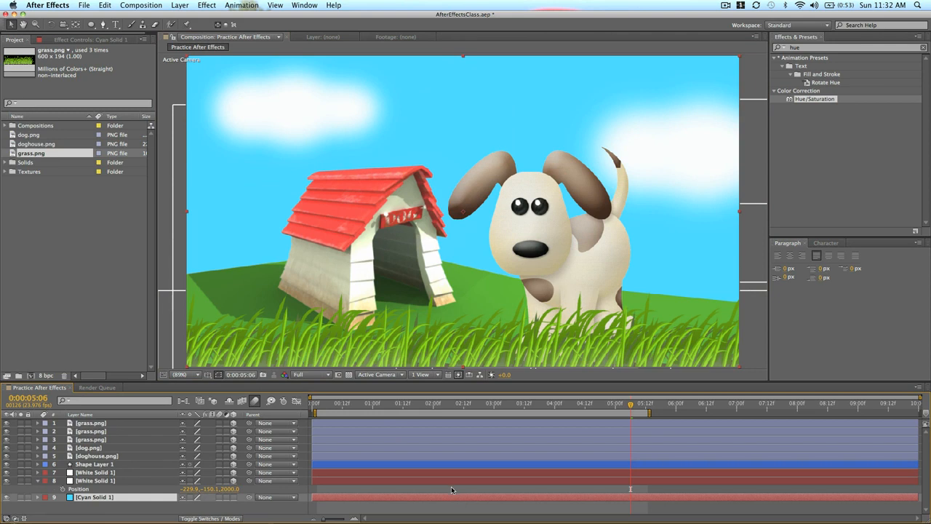
left_click(206, 5)
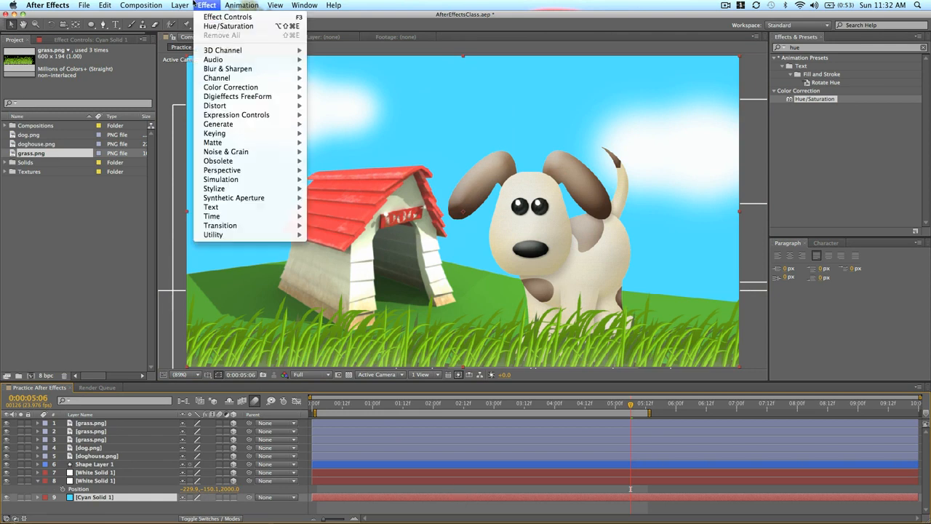
mouse_move(236, 18)
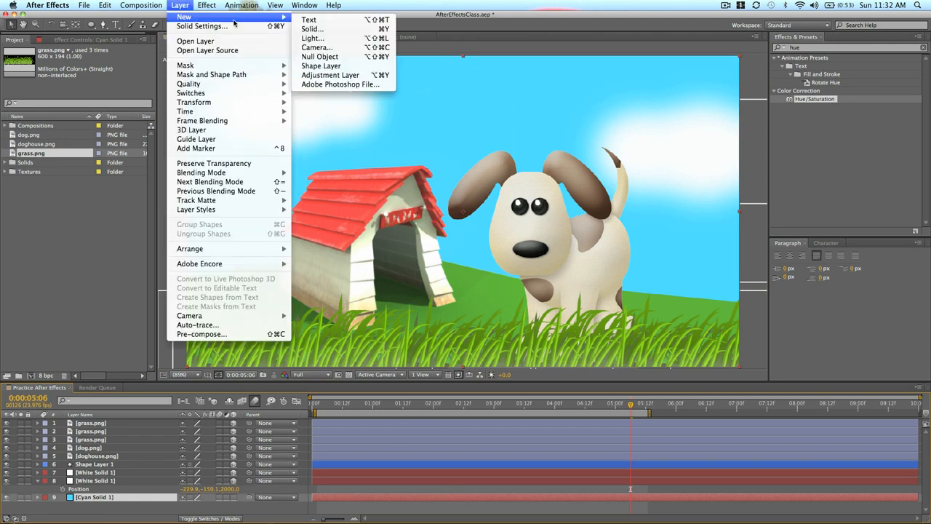
left_click(299, 29)
left_click(435, 255)
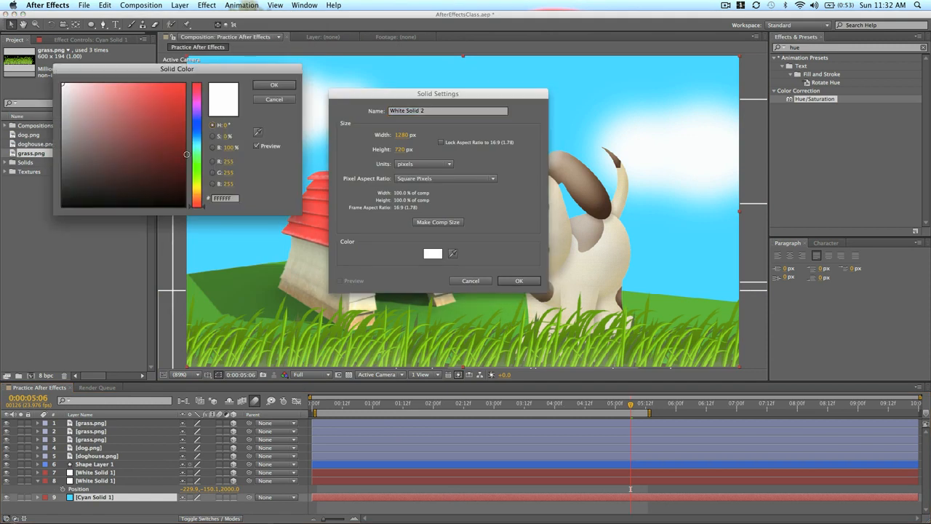
left_click_drag(198, 171, 200, 192)
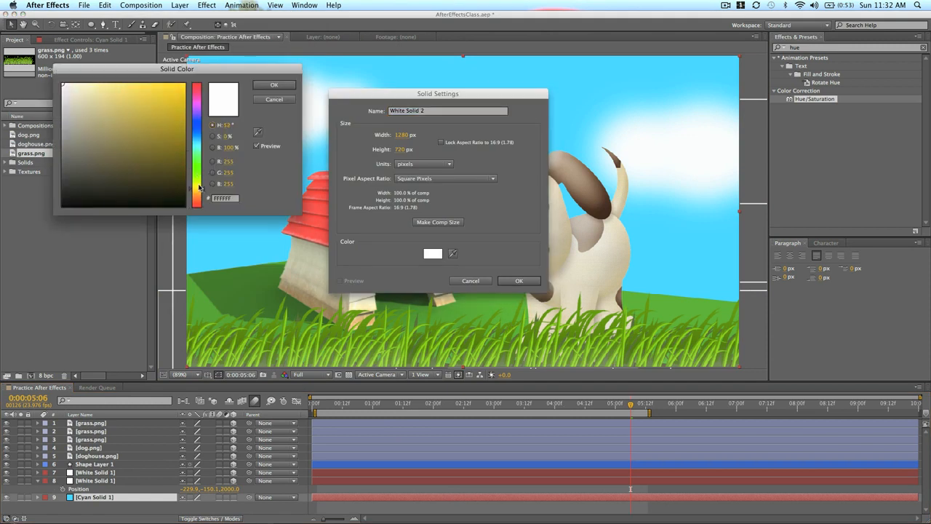
left_click(183, 86)
left_click(274, 84)
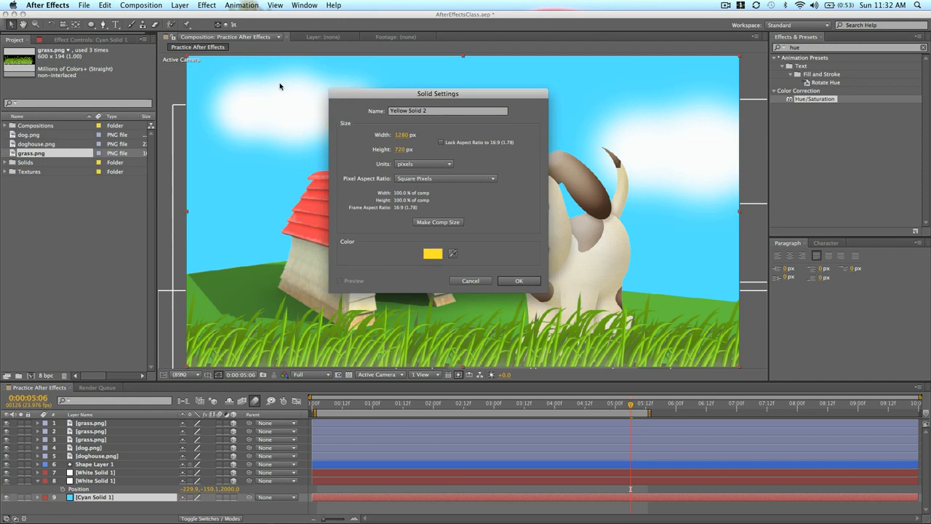
left_click(518, 281)
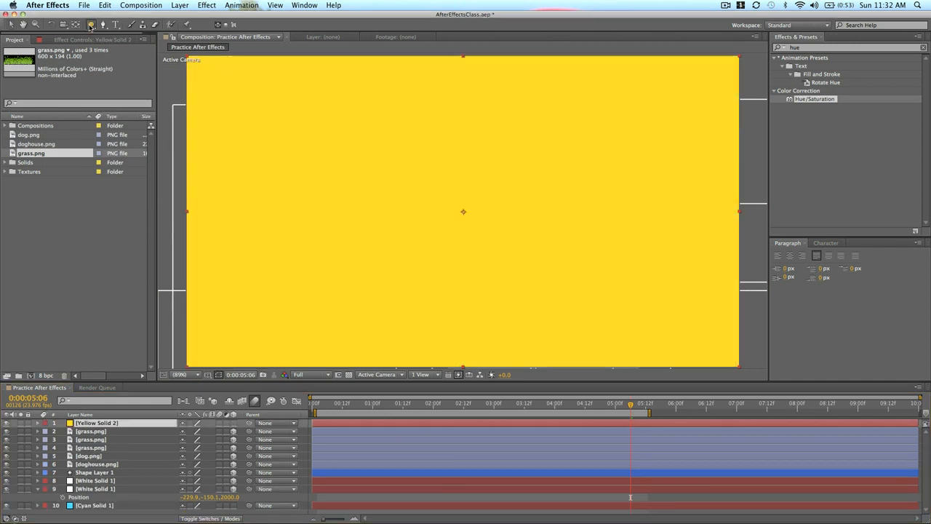
- Mask the yellow solid into a sun with a central circle and a surrounding ring of pointed, straight-edged rays
left_click(91, 26)
left_click_drag(388, 154, 545, 258)
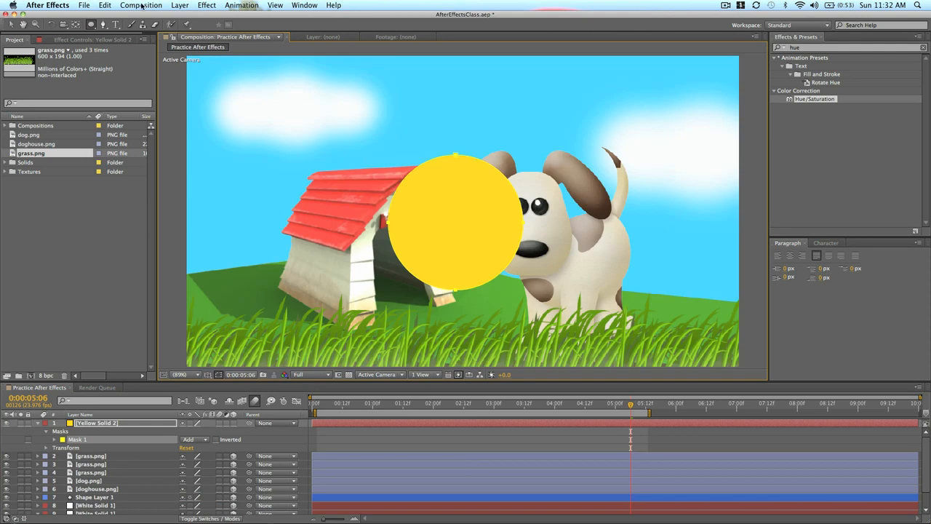
left_click(102, 25)
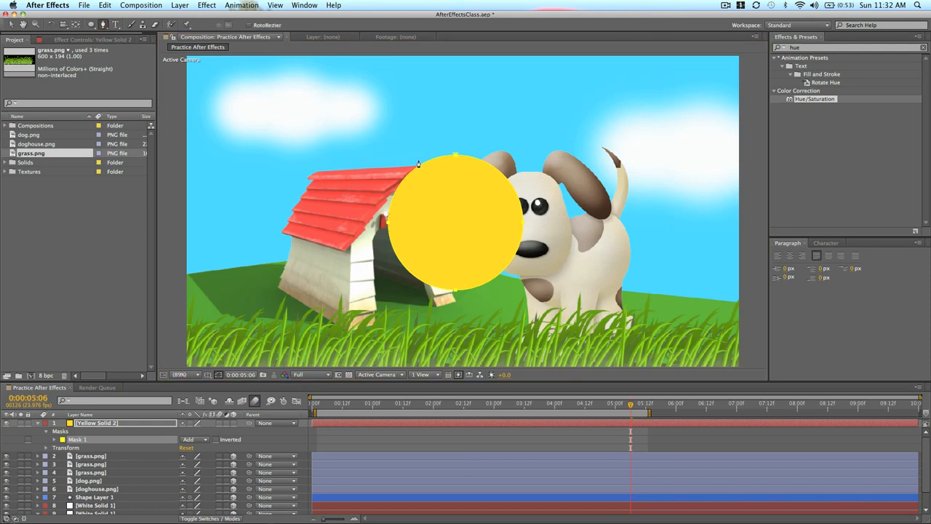
left_click_drag(422, 185, 402, 130)
left_click_drag(458, 172, 491, 116)
left_click_drag(491, 186, 532, 154)
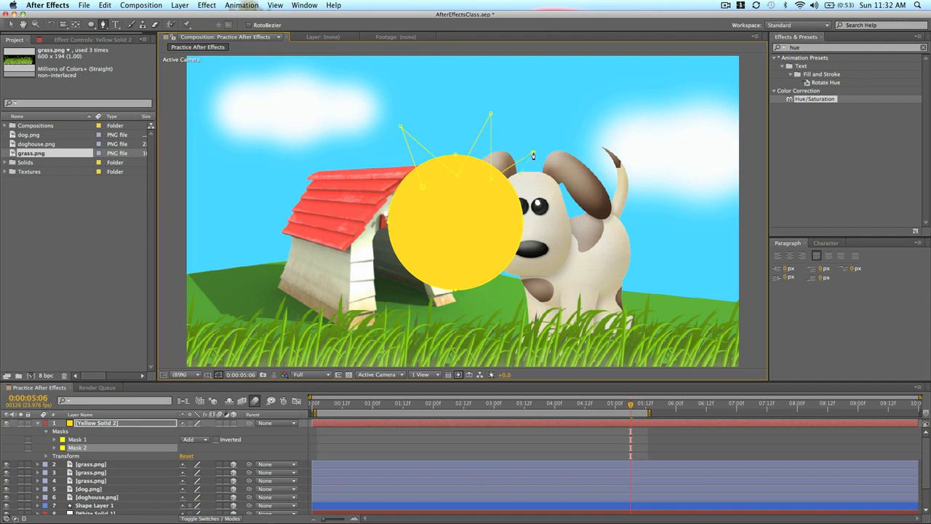
left_click_drag(503, 234, 543, 268)
left_click(490, 252)
left_click(493, 320)
left_click(461, 266)
left_click(431, 315)
left_click(433, 274)
left_click(393, 298)
left_click(408, 256)
left_click(361, 273)
left_click(404, 206)
left_click(353, 184)
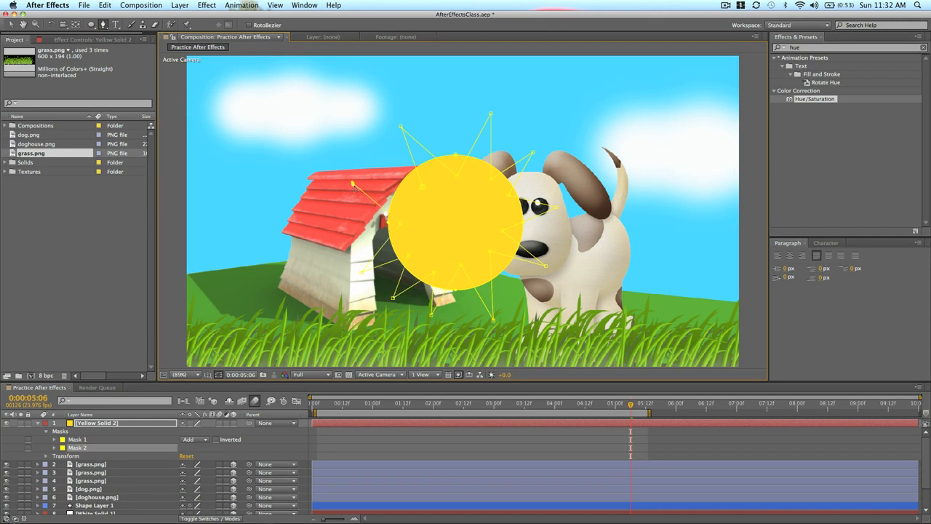
left_click(368, 137)
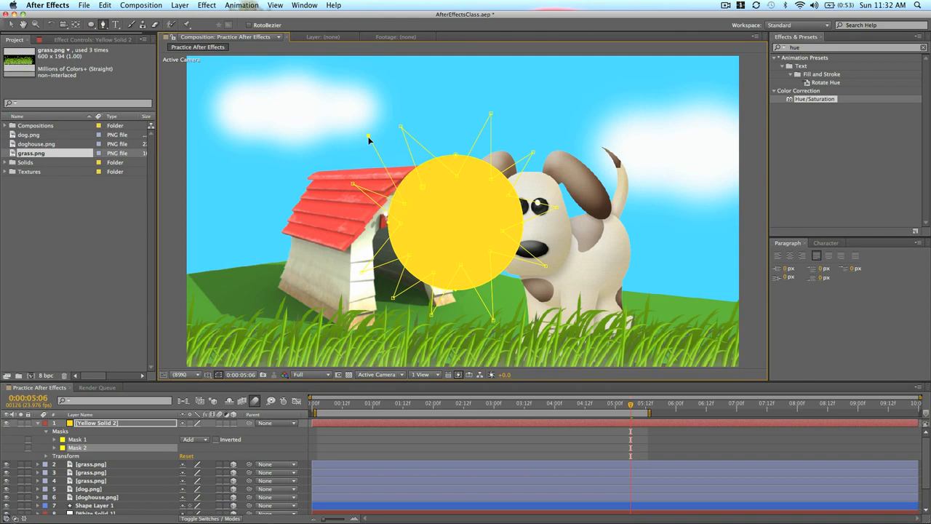
left_click(422, 192)
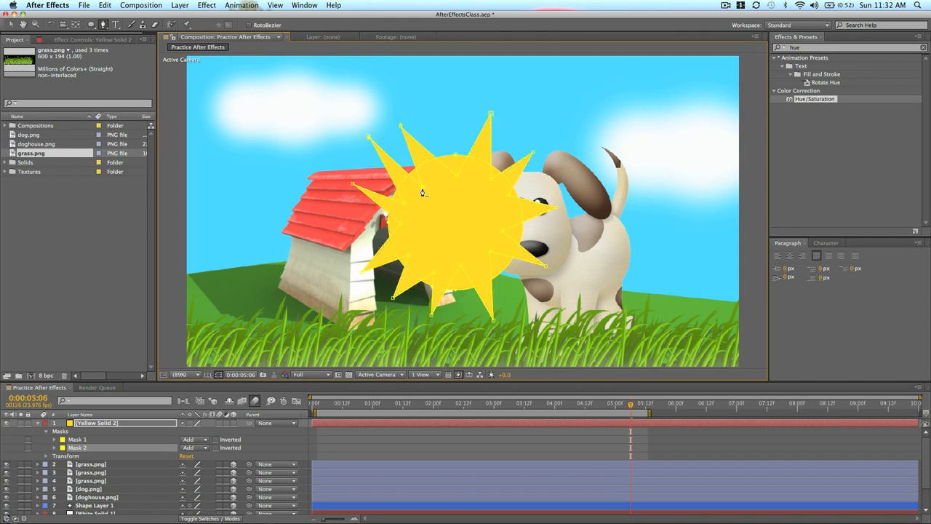
left_click(448, 445)
- Make the sun a 3D layer and place it directly above Cyan Solid 1, below both clouds in the layer stack
key("v")
left_click(438, 190)
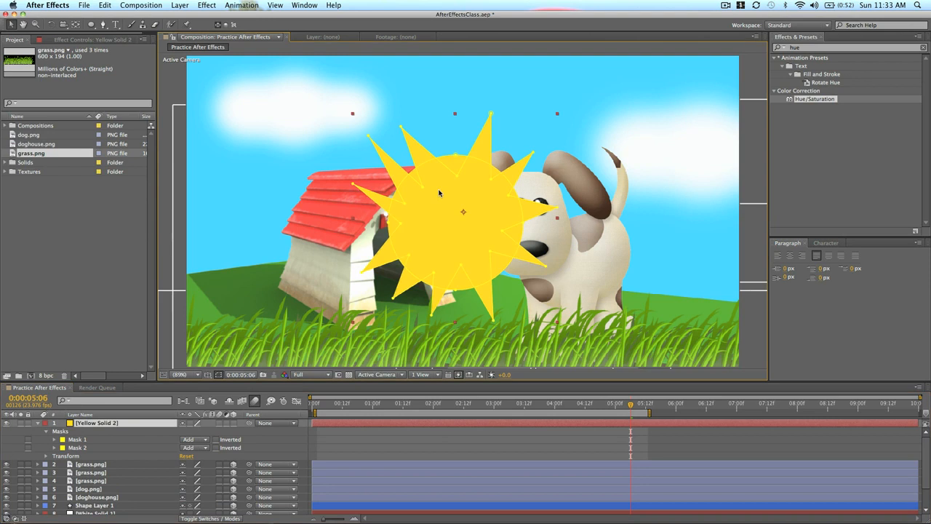
key("s")
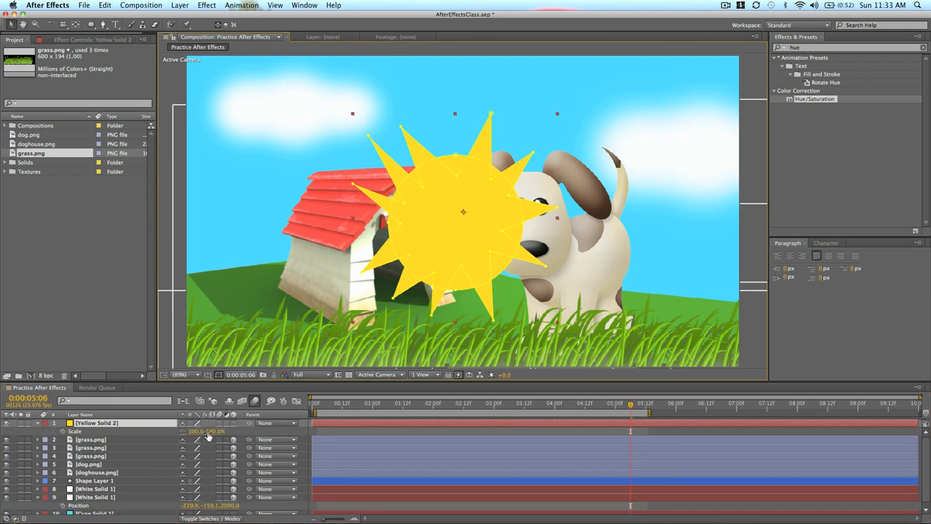
left_click(233, 423)
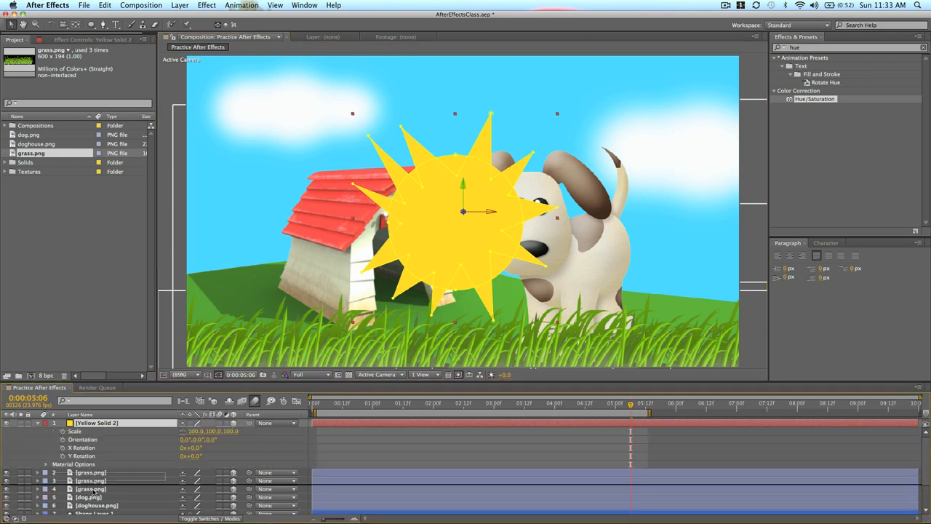
scroll(116, 428, "down", 2)
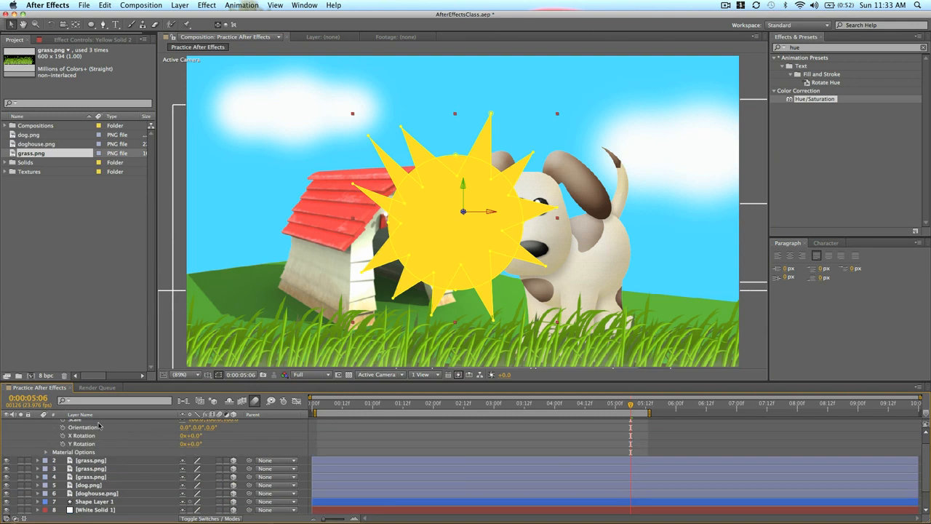
scroll(101, 426, "up", 2)
left_click_drag(87, 512, 93, 512)
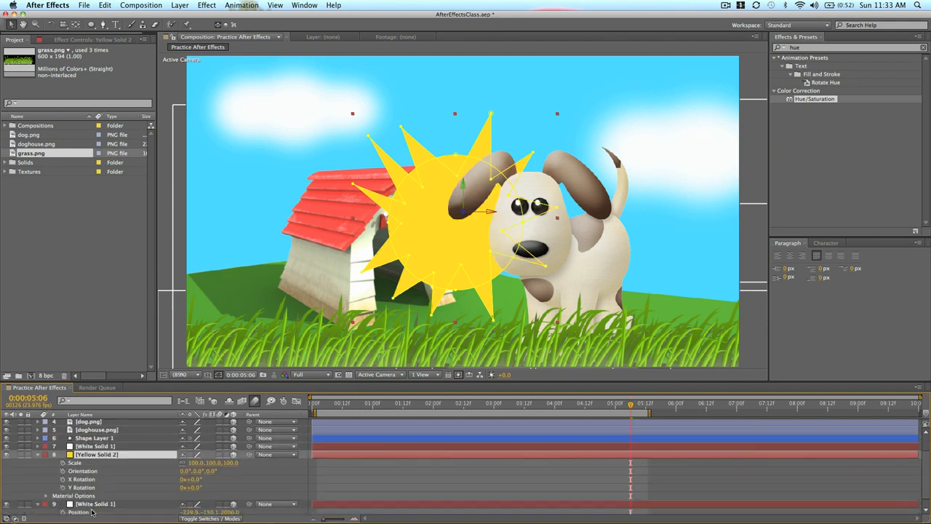
left_click_drag(95, 444, 103, 500)
- Rename the upper-left cloud's layer cloud1 and the upper-right cloud's layer cloud2
left_click(93, 442)
key("Return")
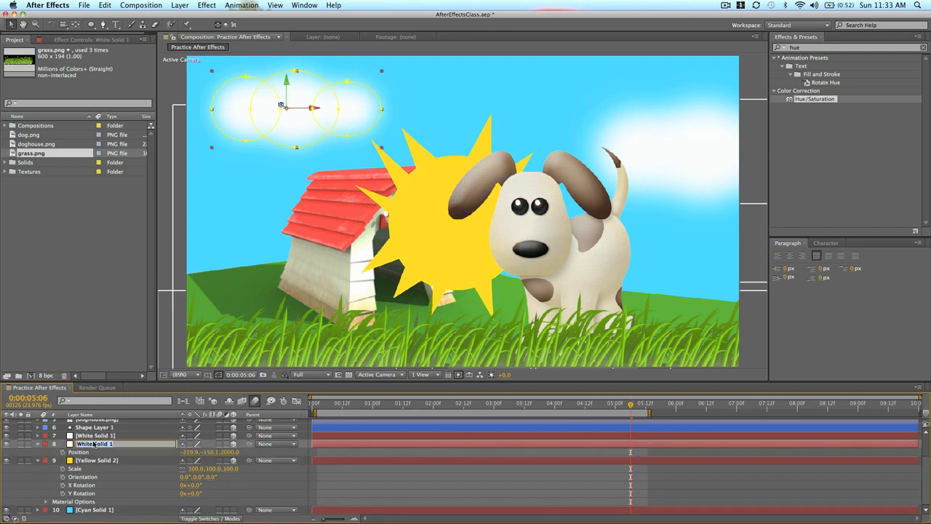
type("cloud1")
key("Return")
left_click(98, 435)
key("Return")
type("c")
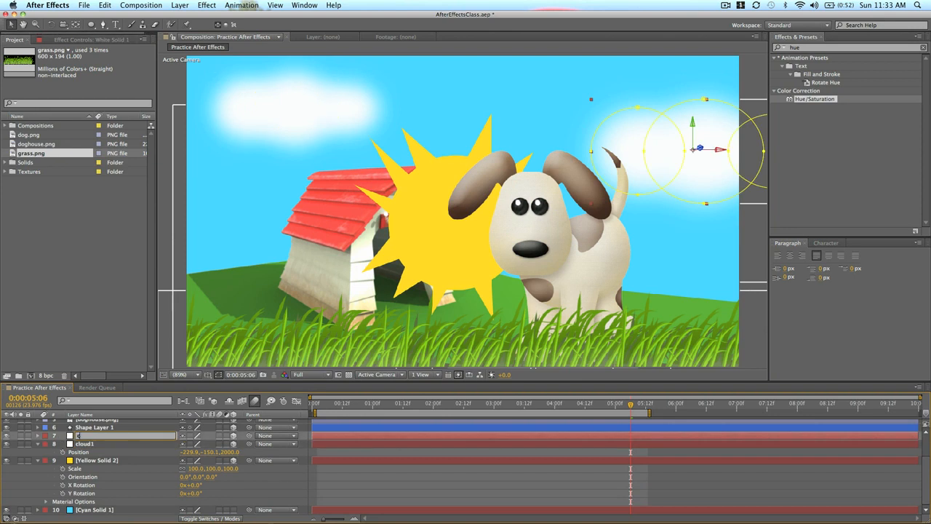
type("loud2")
key("Return")
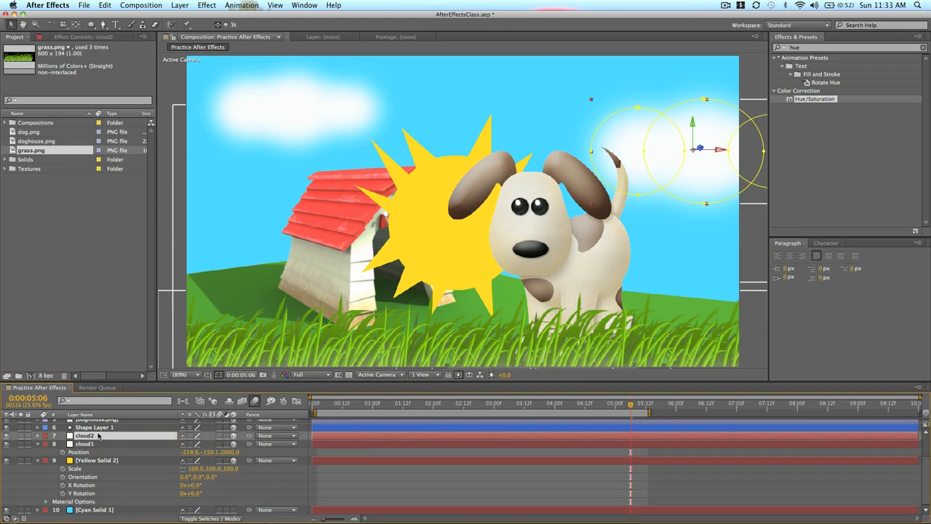
- Collapse the properties of all layers and enlarge the timeline area to fit the whole layer stack
key("super+a")
key("s")
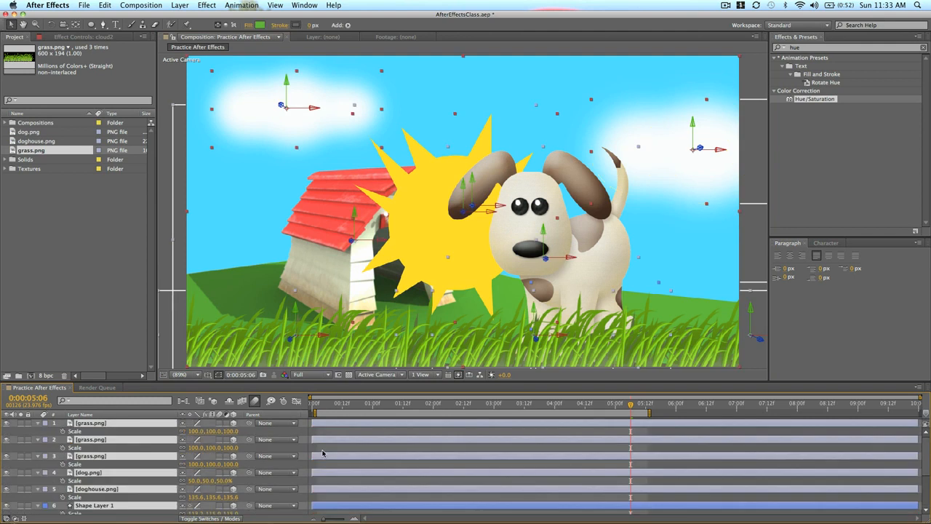
key("s")
left_click_drag(426, 380, 407, 334)
left_click(369, 457)
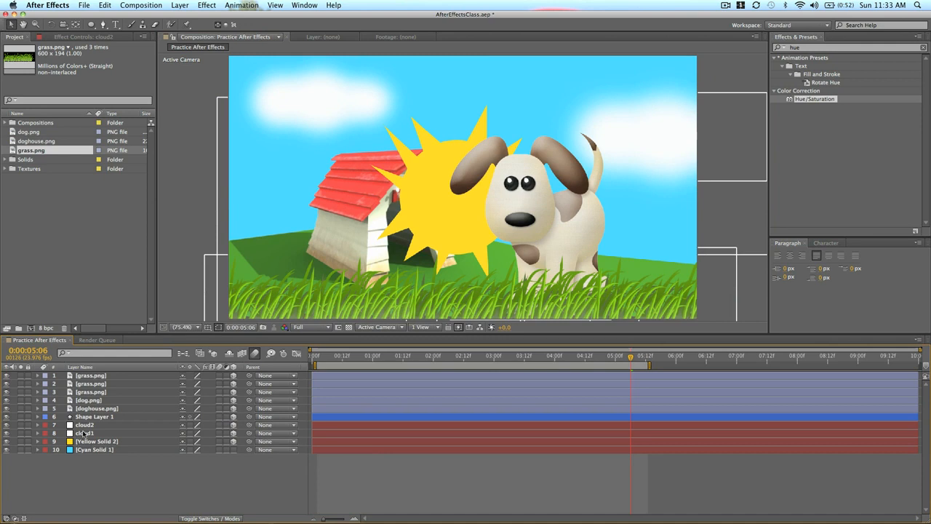
- Set the sun's Z position to 2500 and move it into the sky between the clouds, at about 624, -217.5
left_click(120, 440)
key("p")
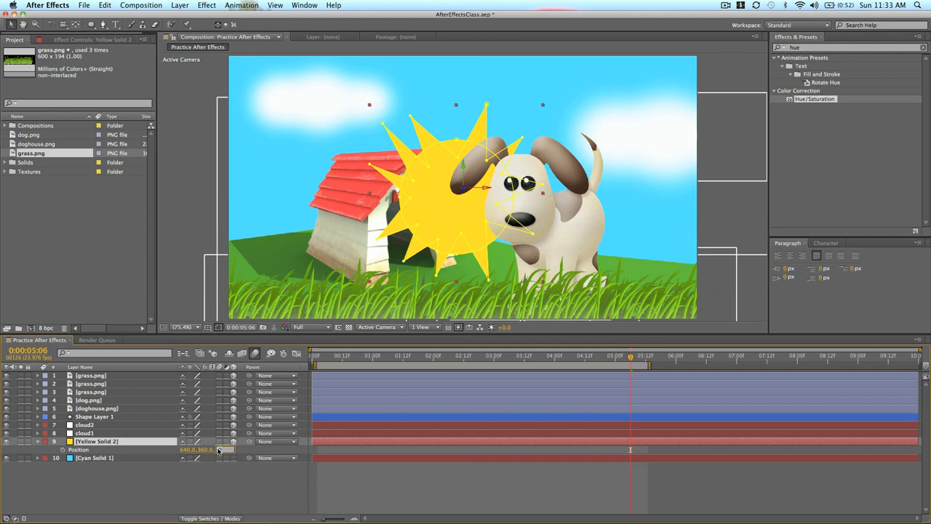
left_click(220, 449)
type("2500")
key("Return")
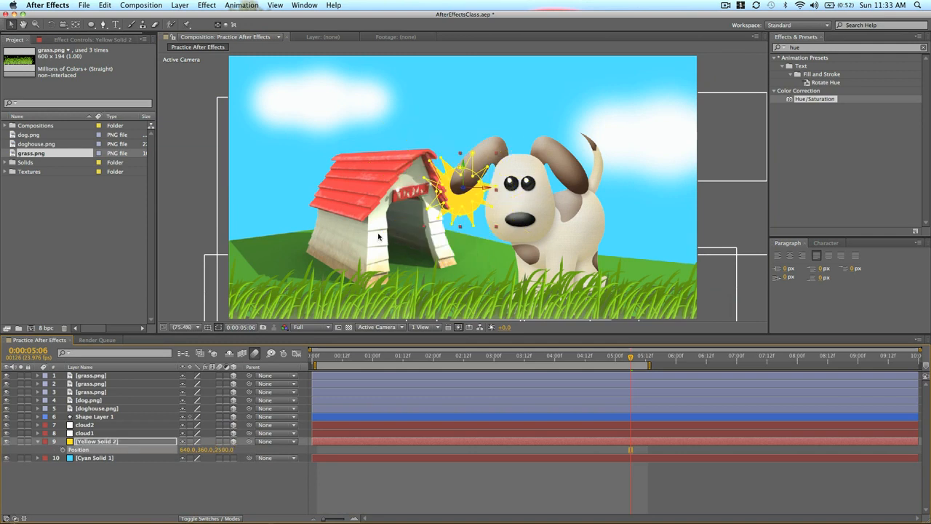
left_click_drag(452, 206, 477, 107)
left_click(410, 479)
key("super+z")
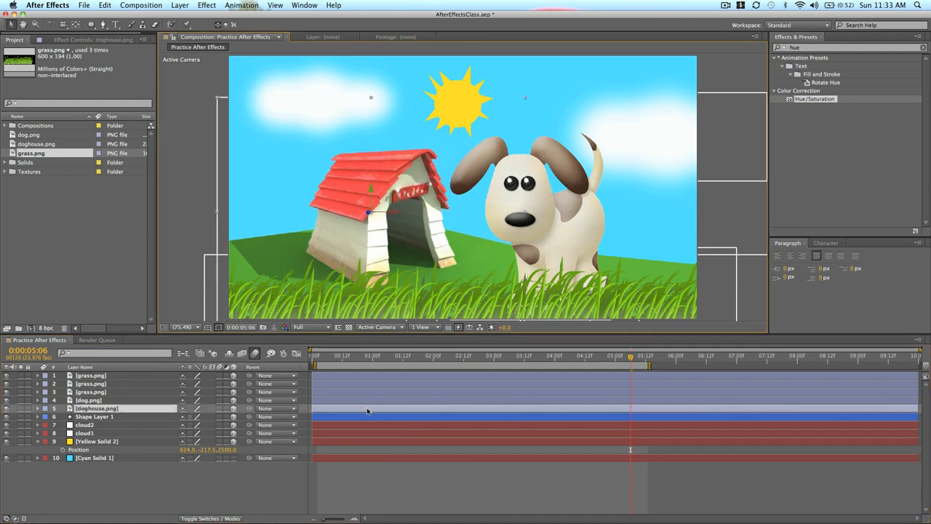
left_click(361, 502)
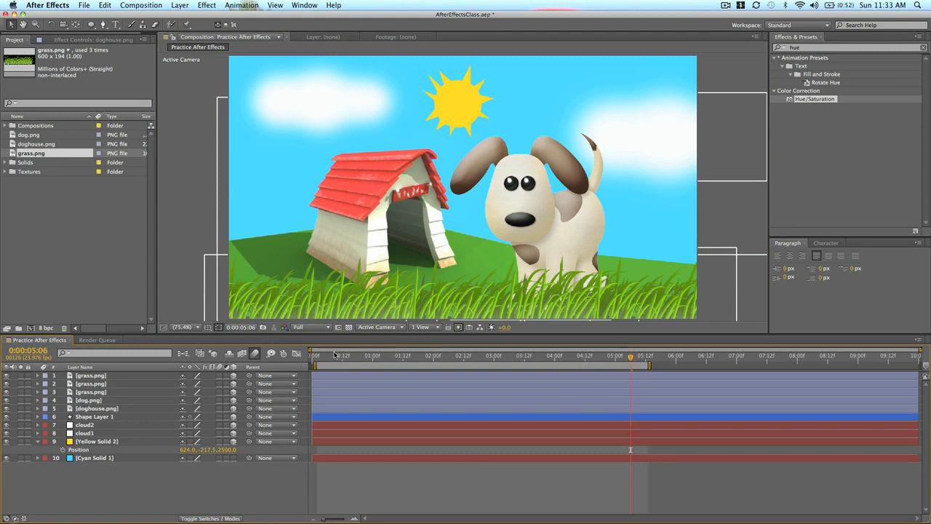
- Move the dog to the right side of the scene, away from the doghouse, at about 1019, 470
left_click_drag(360, 357, 372, 357)
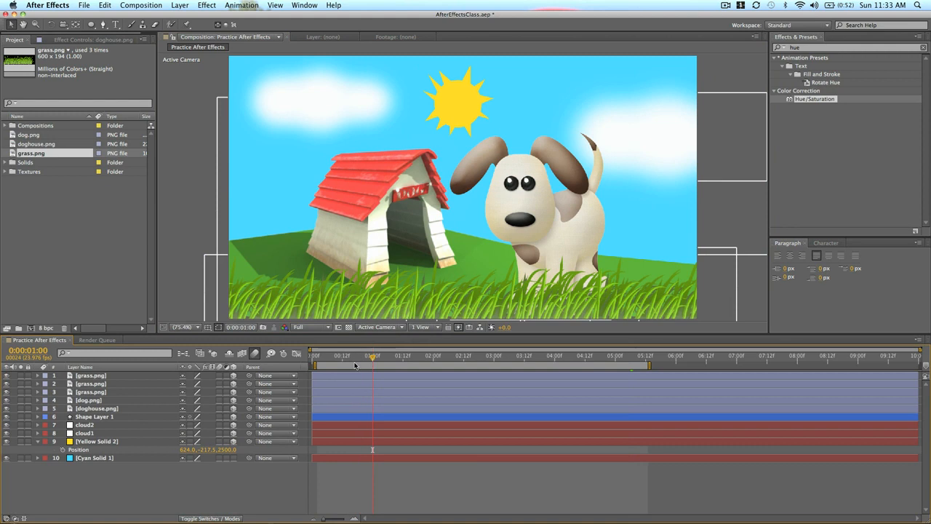
left_click(328, 400)
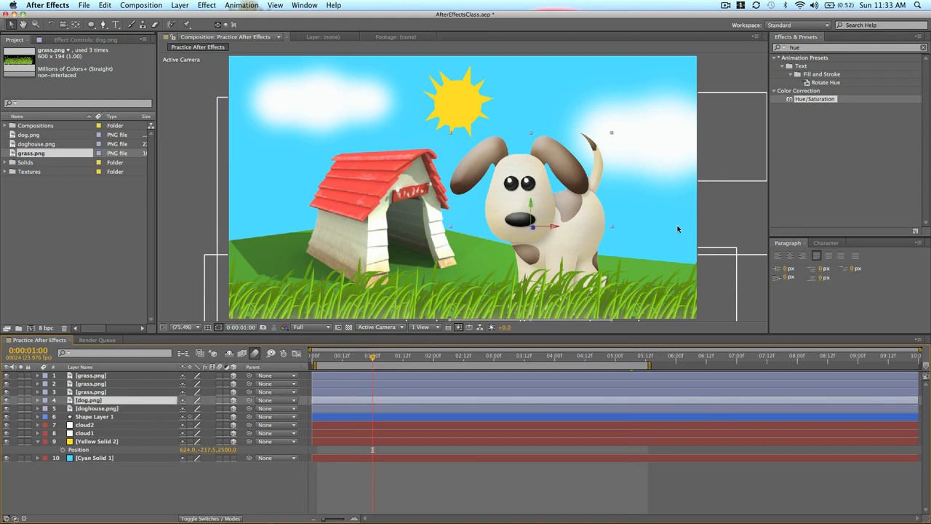
left_click_drag(552, 205, 618, 208)
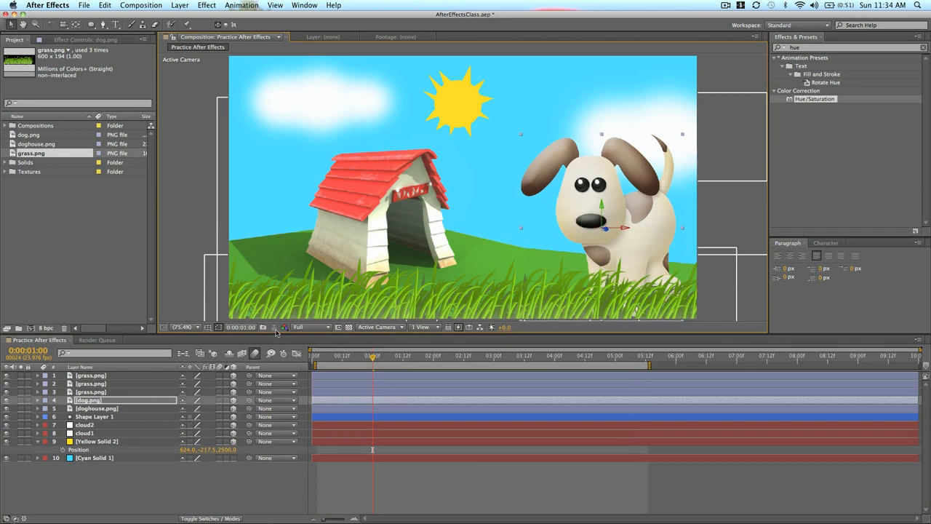
- Set a first Z Rotation keyframe for the dog at 0:00:00:09
left_click(335, 356)
key("alt+shift+p")
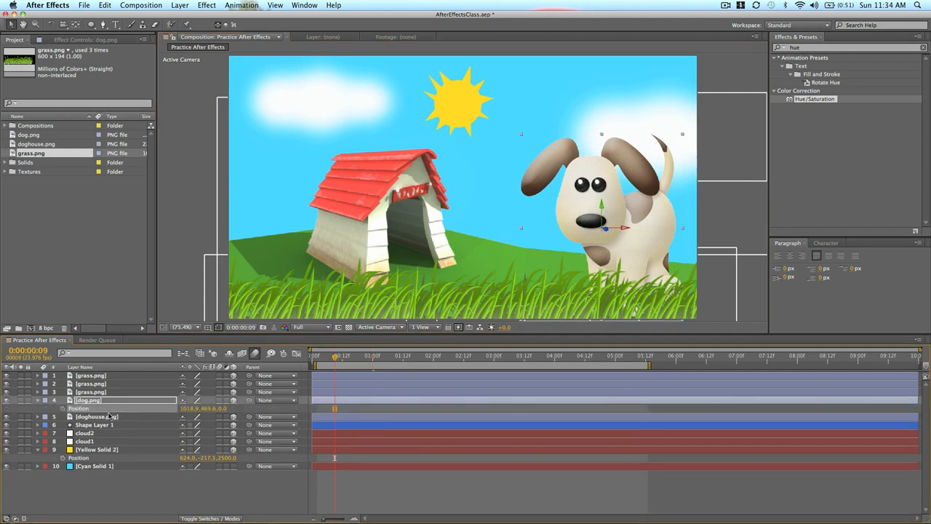
key("r")
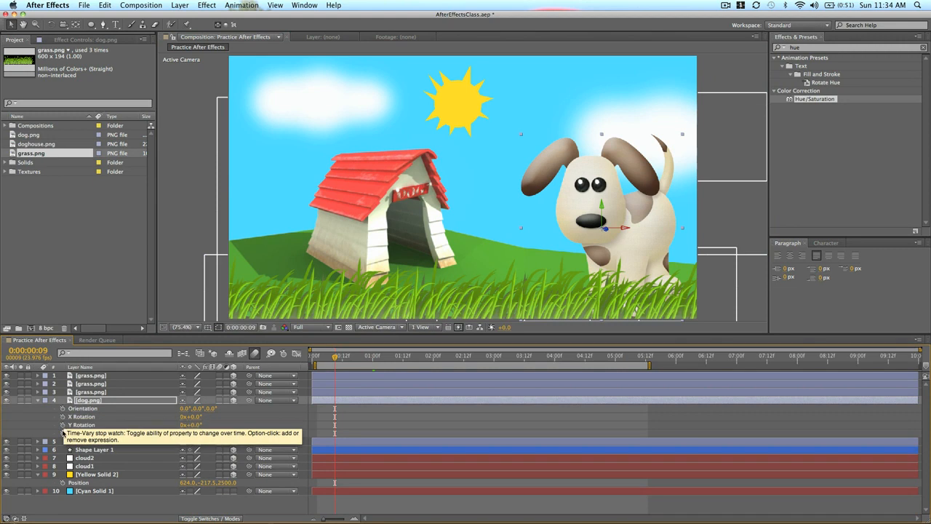
left_click(63, 432)
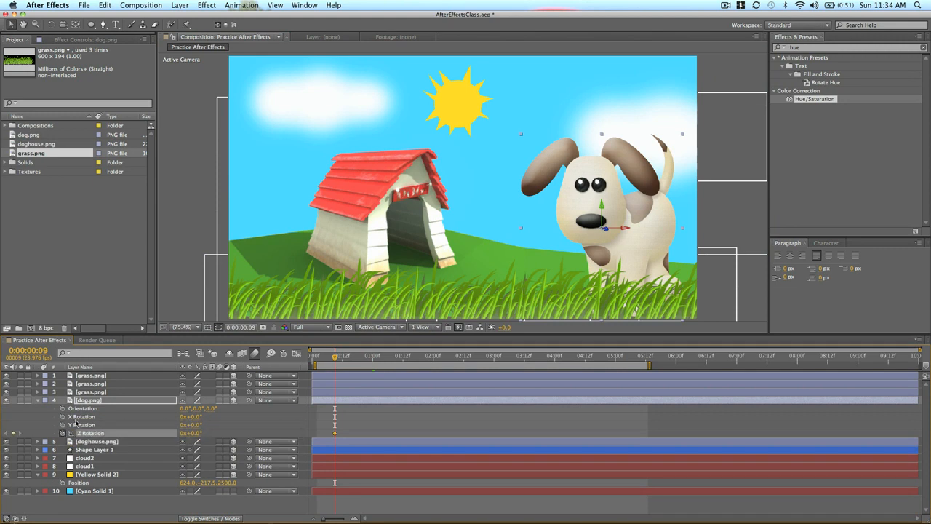
- Show the dog's keyframed properties and, at 0:00:05:04, move the dog toward the doghouse to about 727, 470
key("u")
key("u")
key("u")
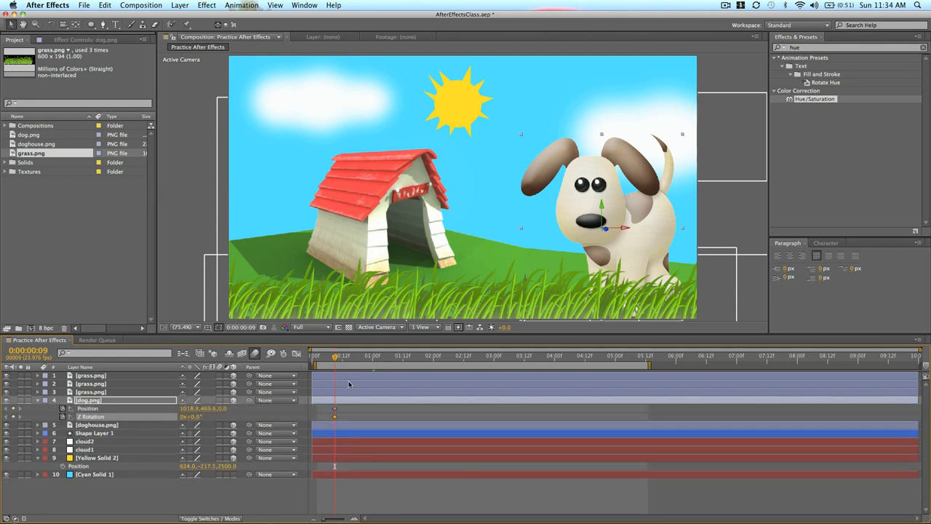
left_click(378, 358)
left_click_drag(379, 360, 625, 368)
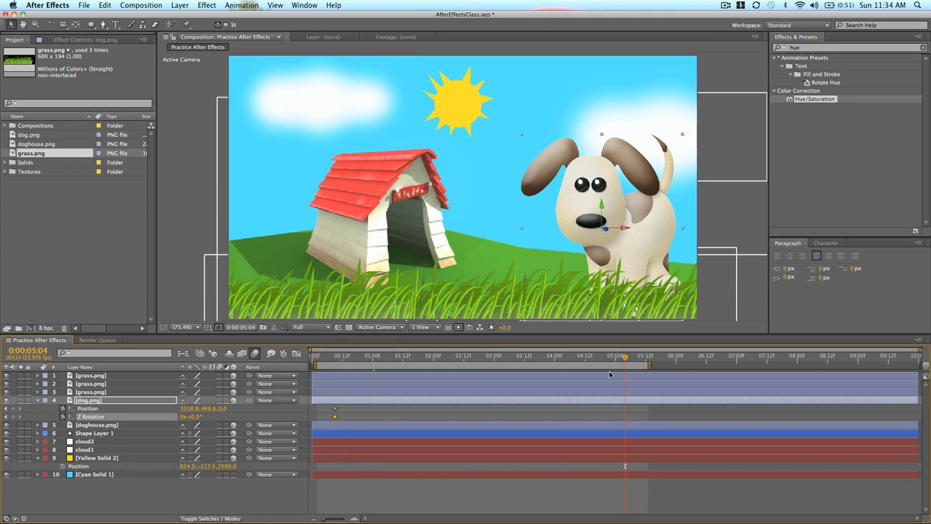
left_click_drag(636, 187, 529, 190)
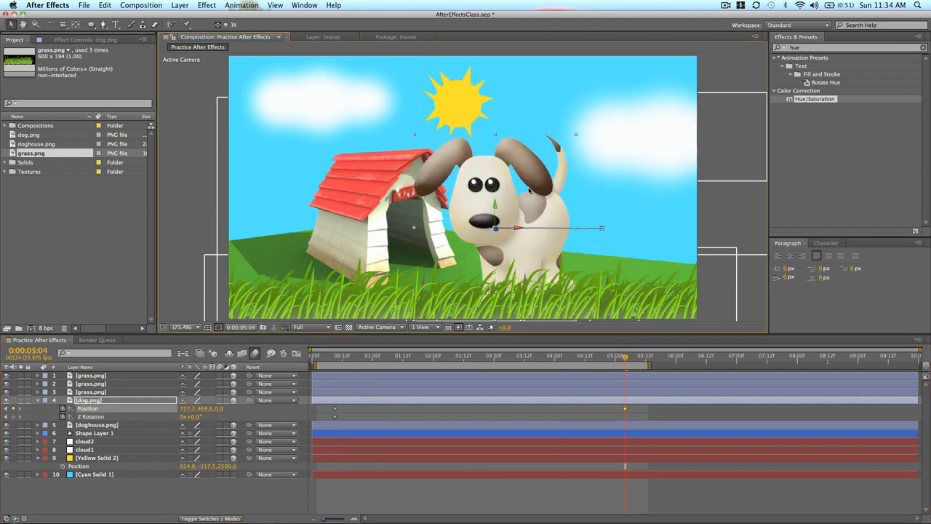
- Make the dog wobble with Z Rotation keyframes at 0:00:01:10, 0:00:02:13 and 0:00:03:18 (about 6.2°), plus a level one at 0:00:05:04
left_click_drag(400, 359, 624, 363)
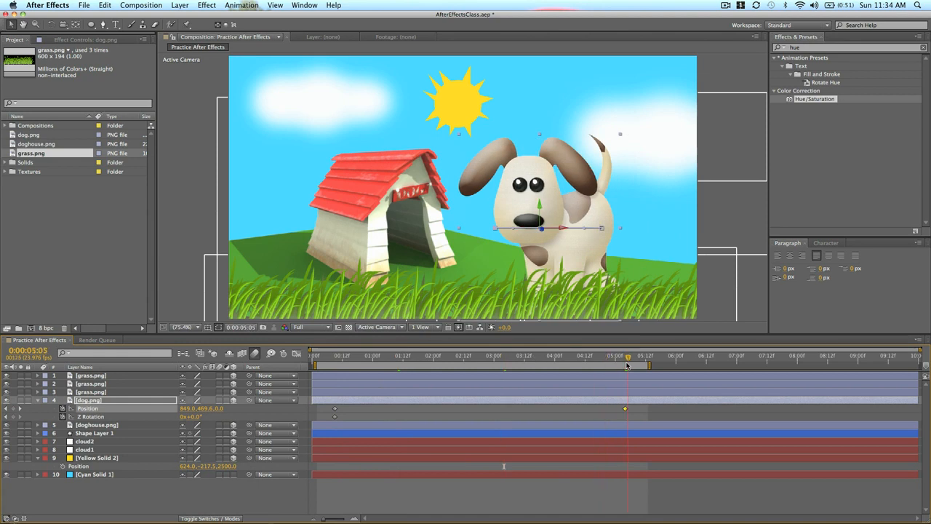
left_click(13, 417)
left_click(398, 356)
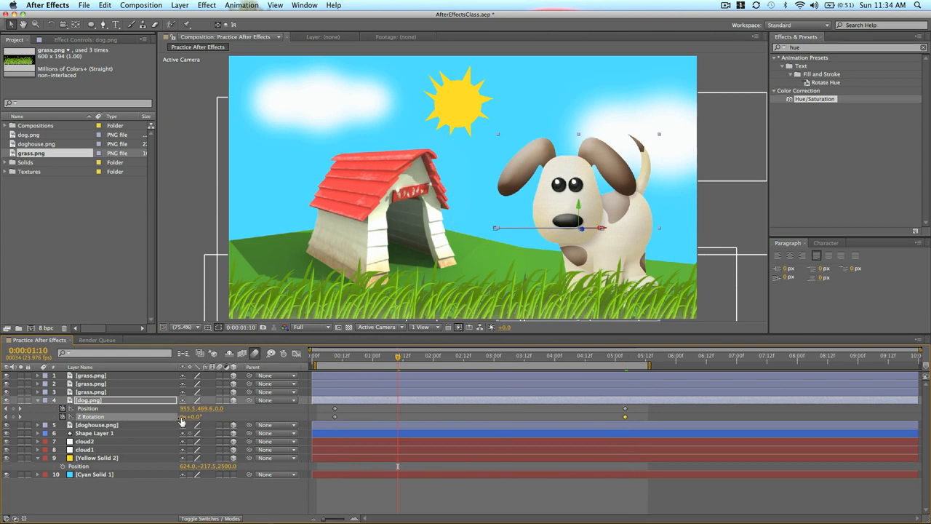
mouse_move(195, 418)
left_mouse_down()
mouse_move(205, 419)
mouse_move(191, 418)
left_mouse_up()
left_click(467, 357)
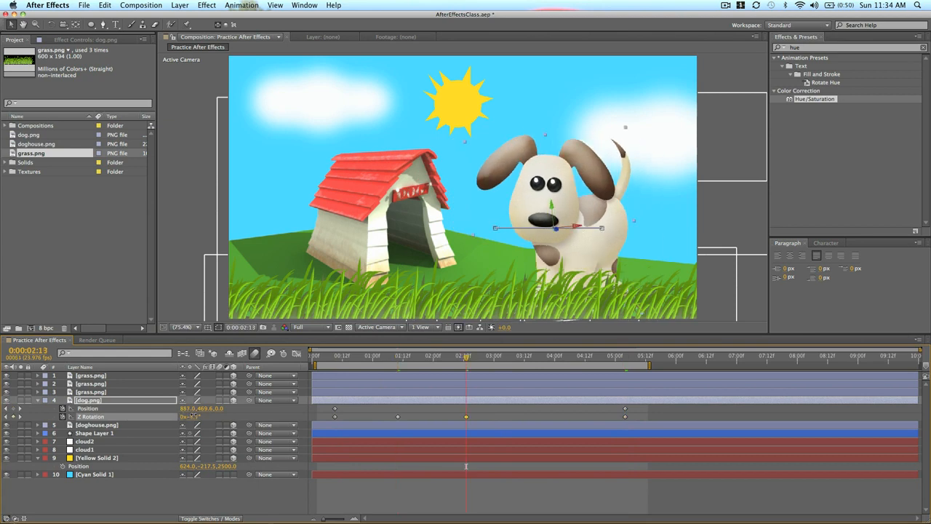
left_click(540, 361)
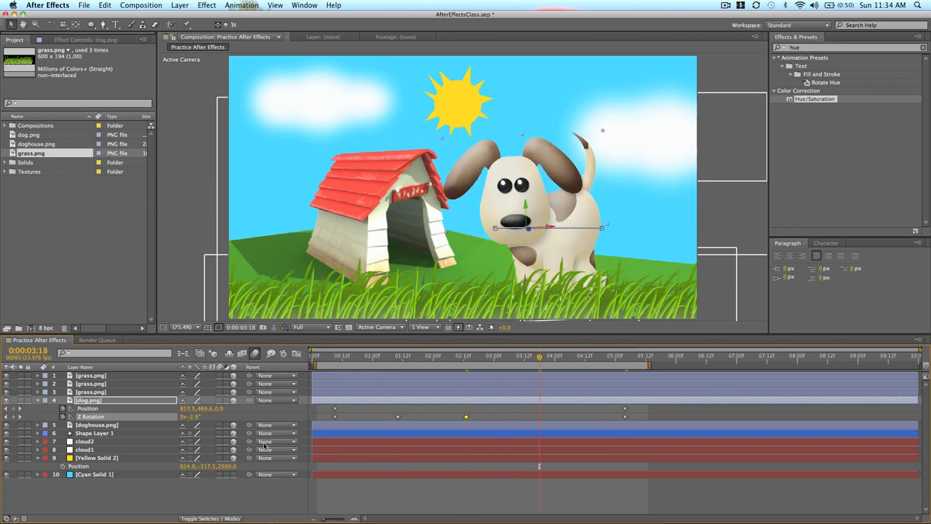
left_click_drag(191, 418, 200, 422)
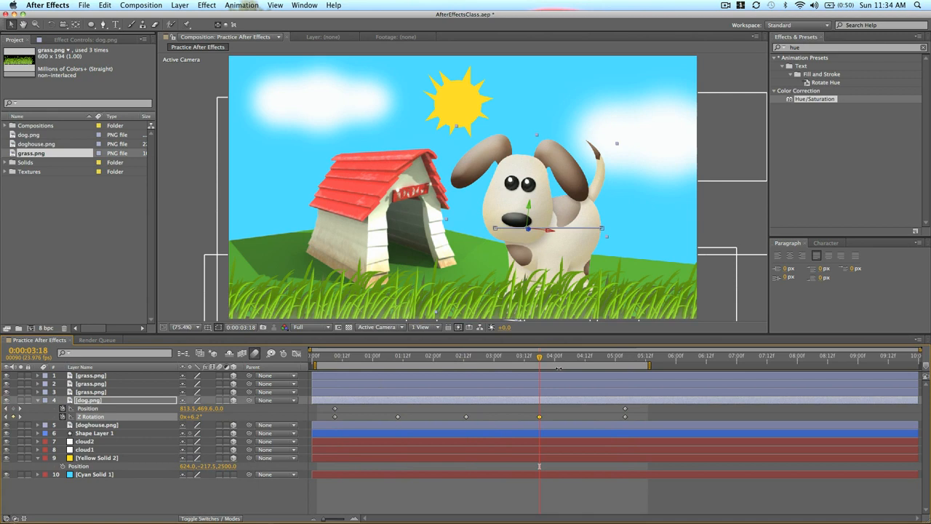
- Preview the dog's motion, and compress all its keyframes proportionally into about 2.5 seconds starting at 0:00:00:00
key("KP_0")
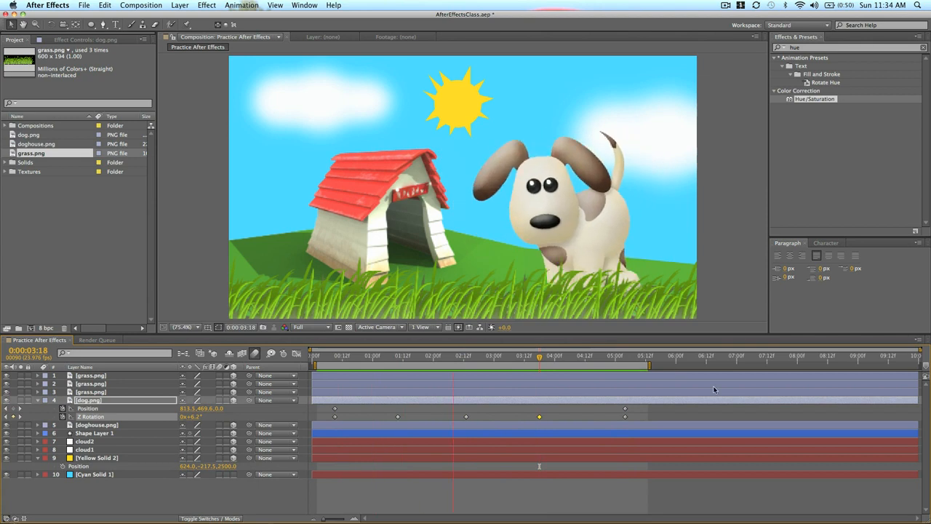
left_click_drag(637, 418, 329, 407)
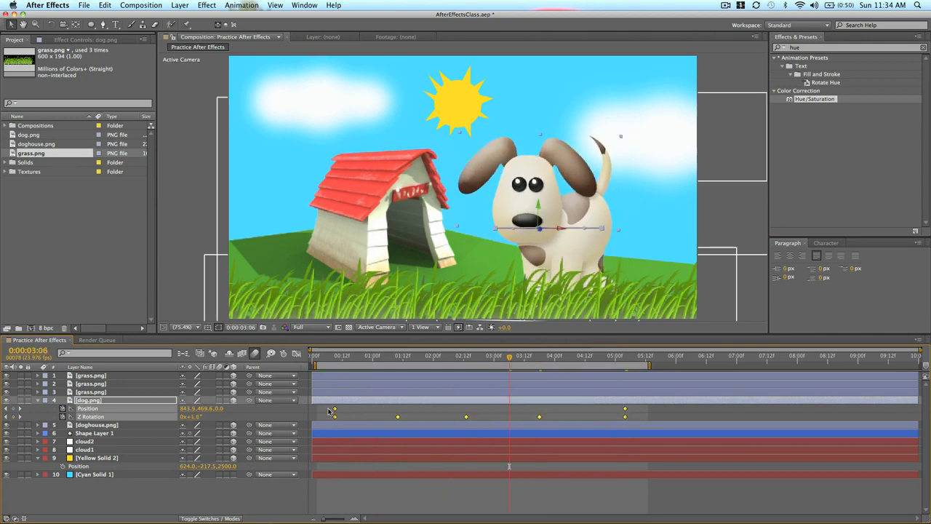
left_click_drag(624, 416, 490, 427)
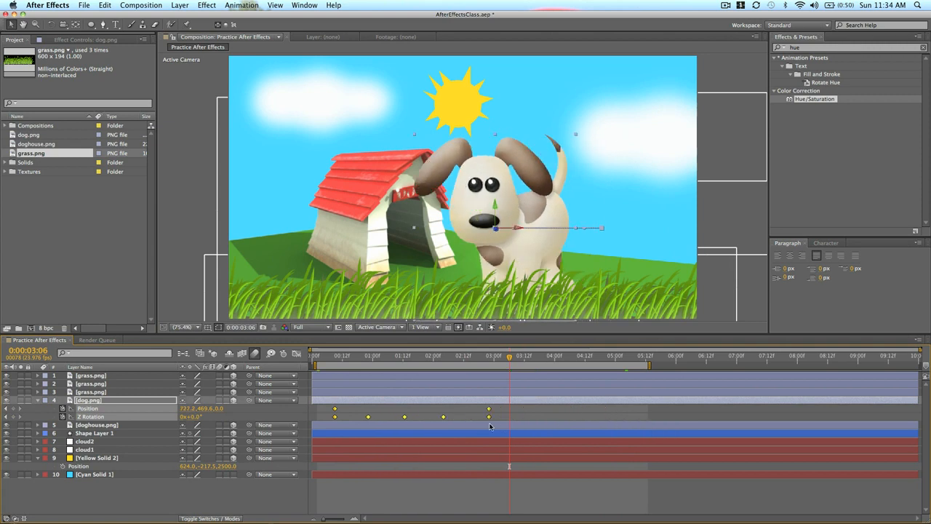
key("KP_0")
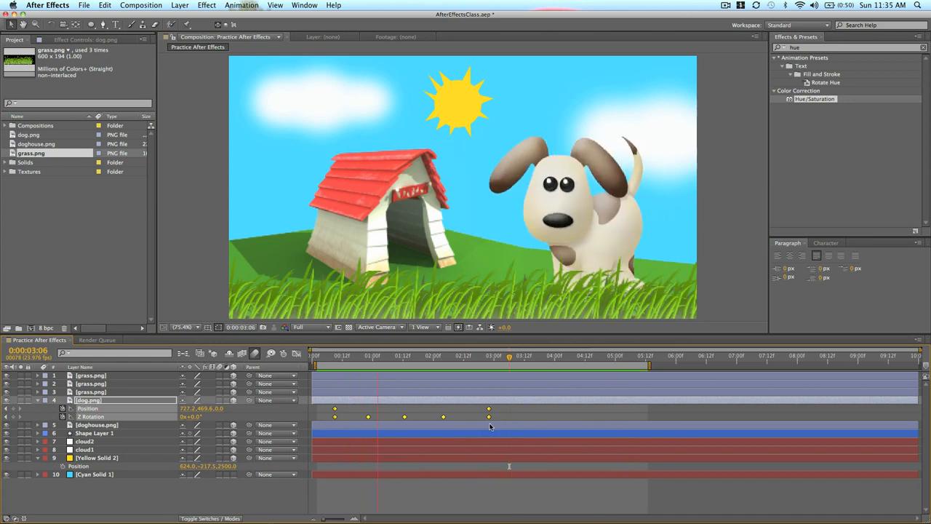
key("space")
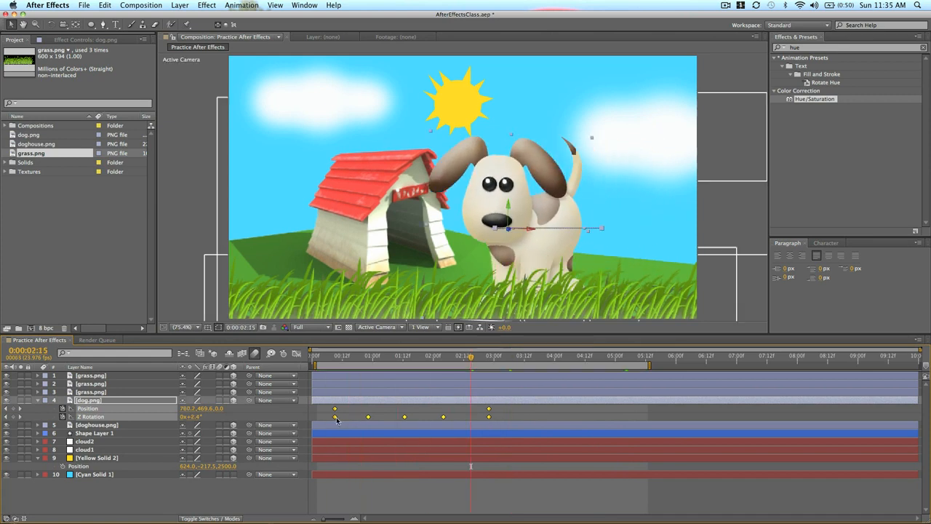
left_click_drag(336, 419, 314, 420)
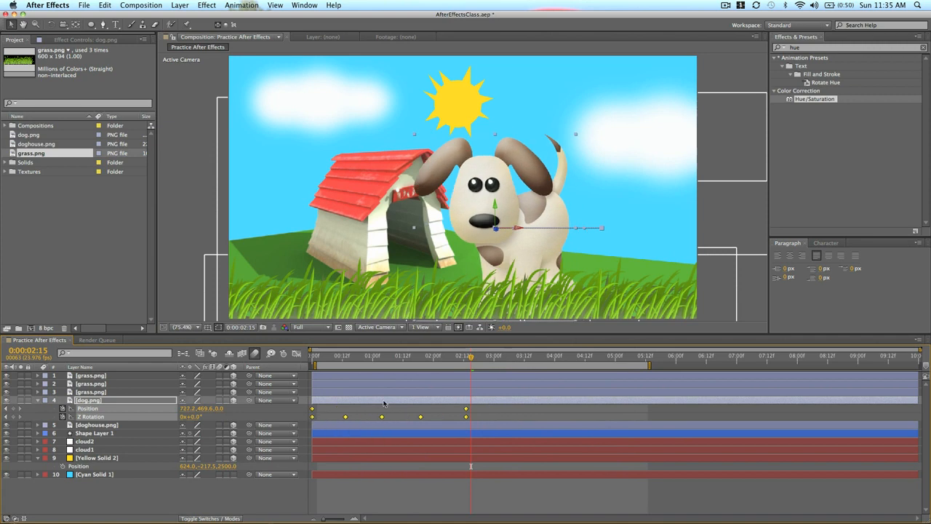
- Place the sun near the cloud above the doghouse at about 429, -166 and set its first Position keyframe at 0:00:00:00
left_click_drag(354, 359, 332, 358)
left_click(355, 458)
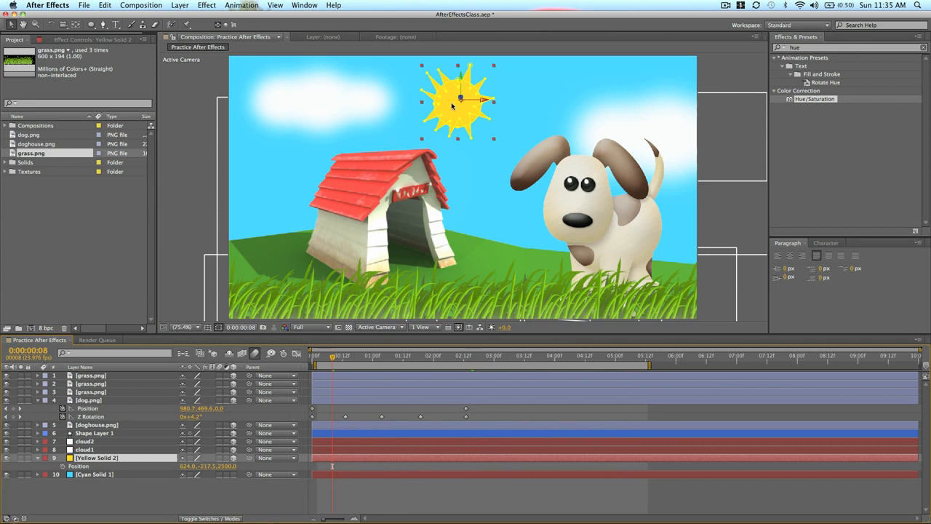
left_click_drag(450, 112, 420, 120)
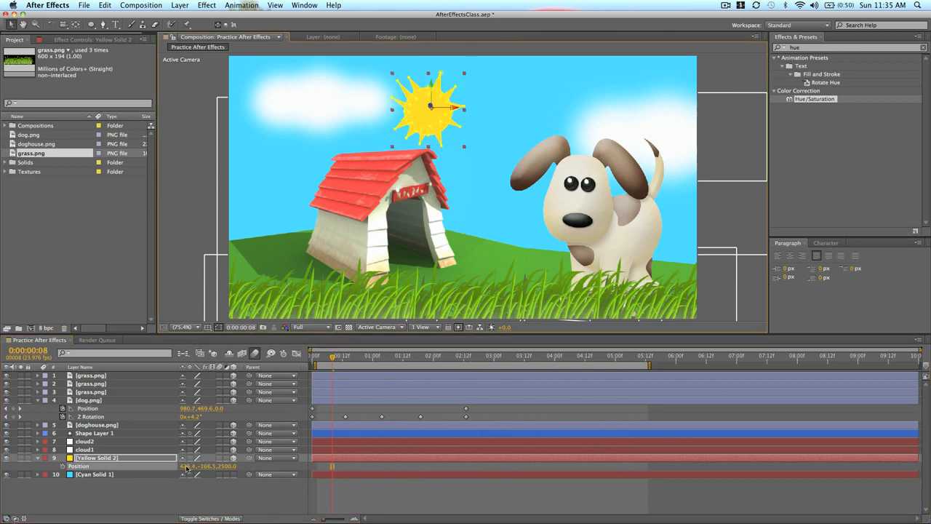
left_click(63, 467)
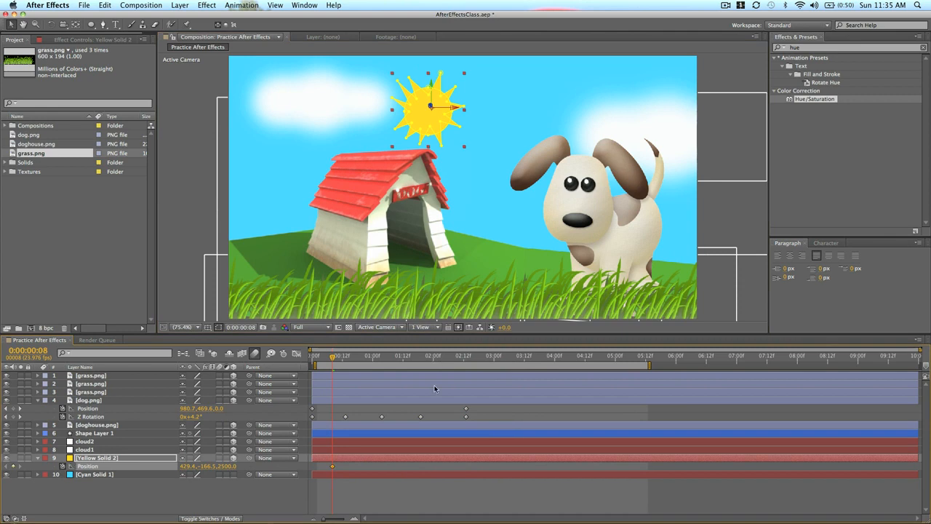
mouse_move(313, 467)
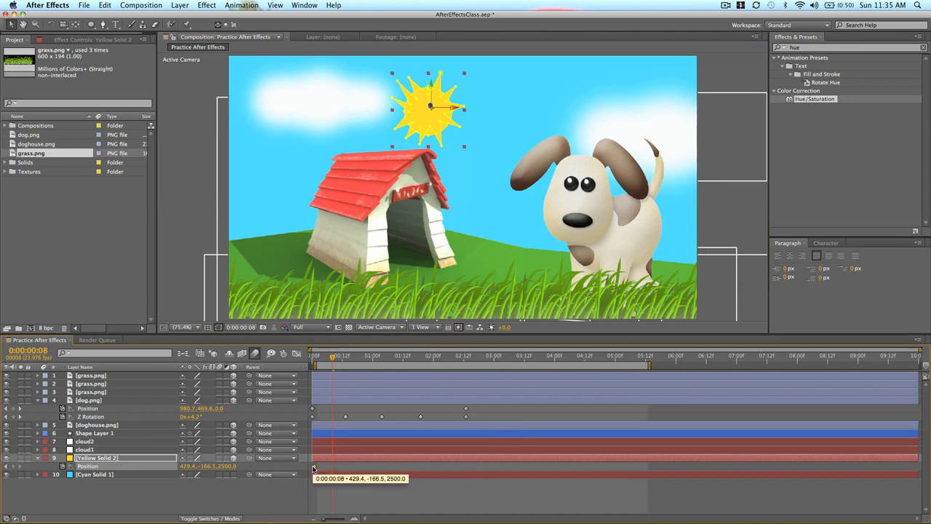
- Arc the sun across the sky with Position keyframes at 0:00:02:22 (about 1208, -160) and 0:00:01:12 (about 820, -237)
left_click(490, 357)
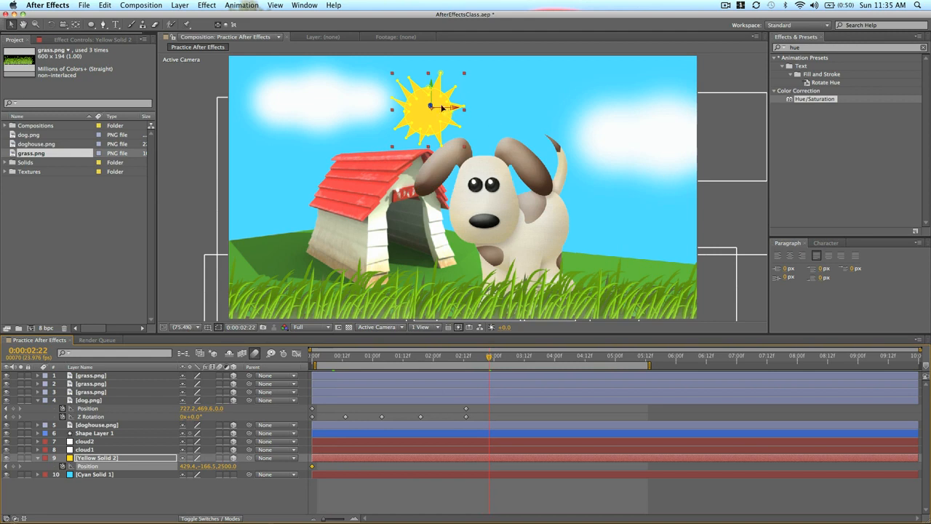
left_click_drag(441, 107, 554, 108)
left_click(393, 356)
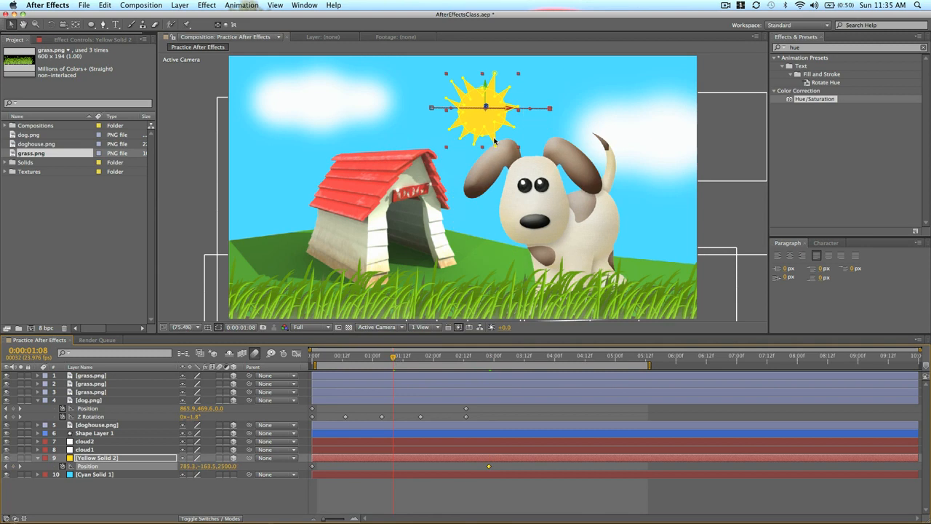
left_click_drag(397, 358, 404, 358)
left_click_drag(483, 92, 480, 82)
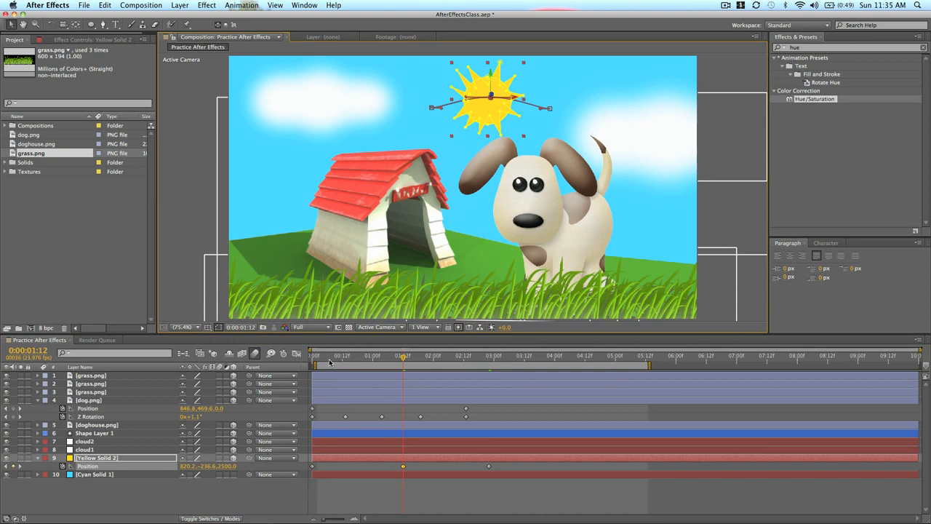
- Rotate the sun with Z Rotation keyframes of 0° at 0:00:00:00 and 49° at 0:00:02:22, and preview the animation
left_click(313, 356)
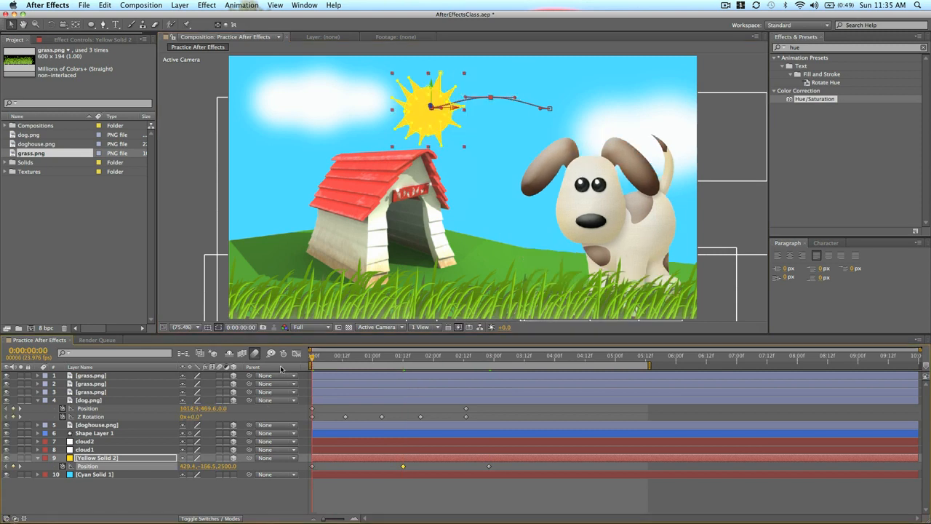
key("r")
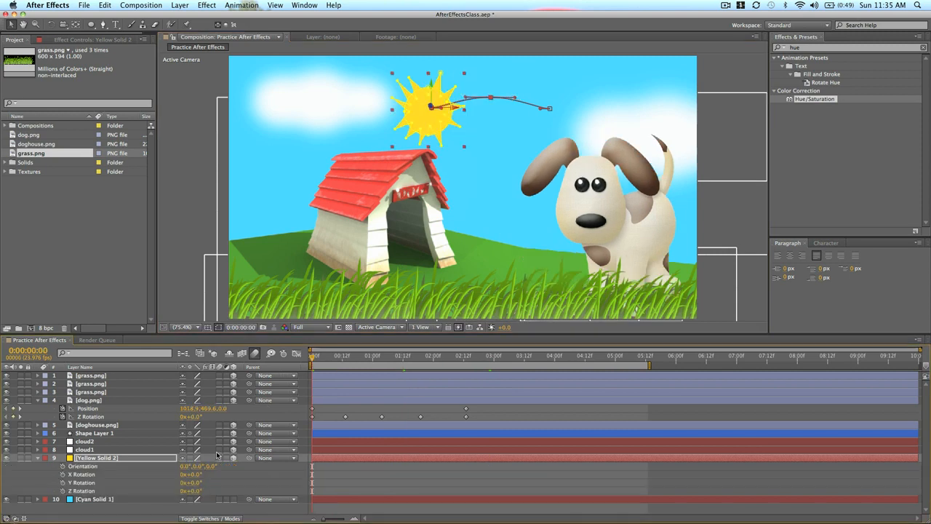
left_click(62, 491)
key("u")
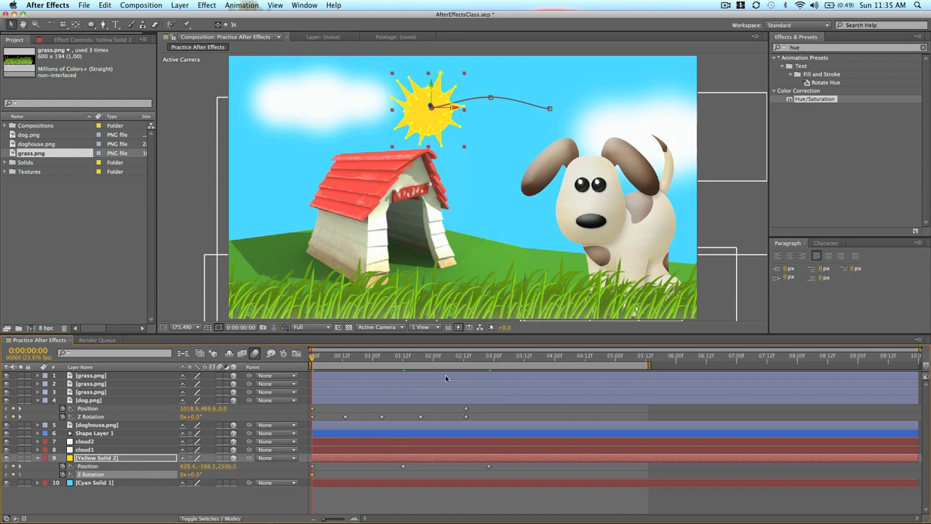
left_click(490, 358)
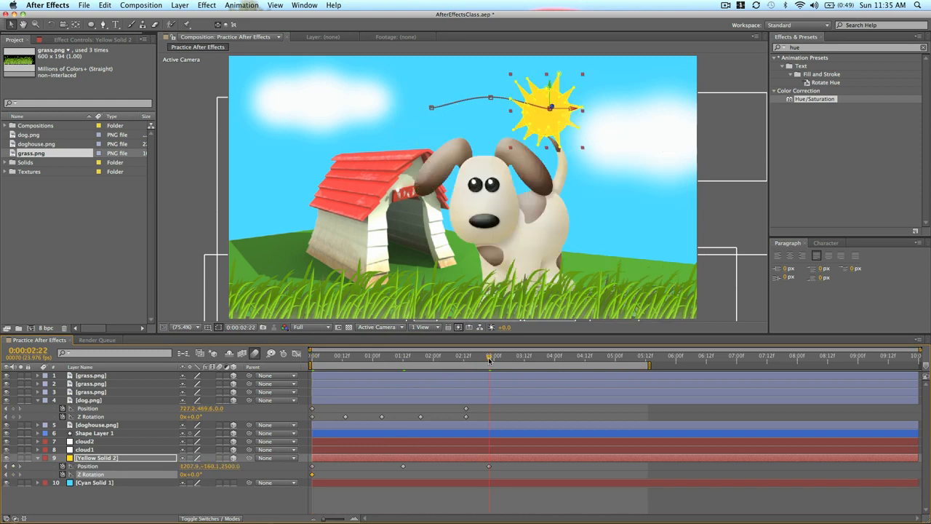
left_click_drag(194, 476, 584, 431)
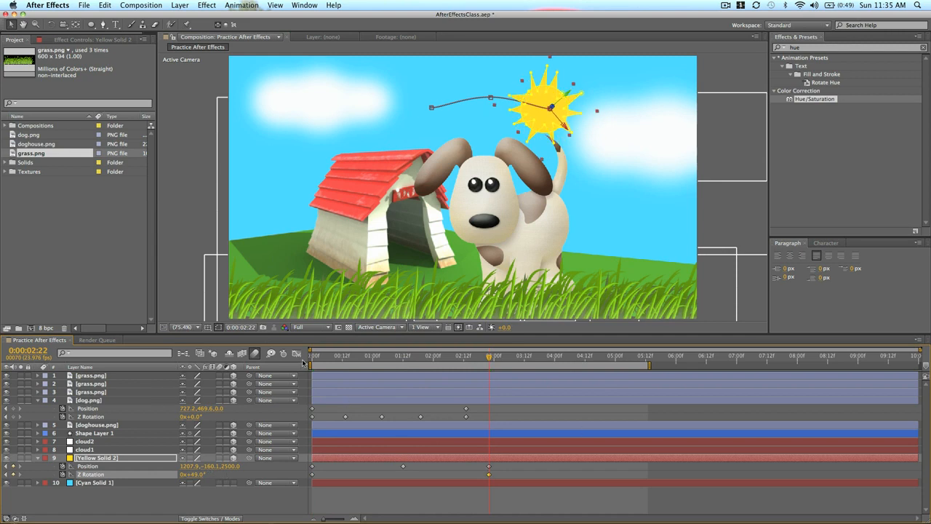
key("space")
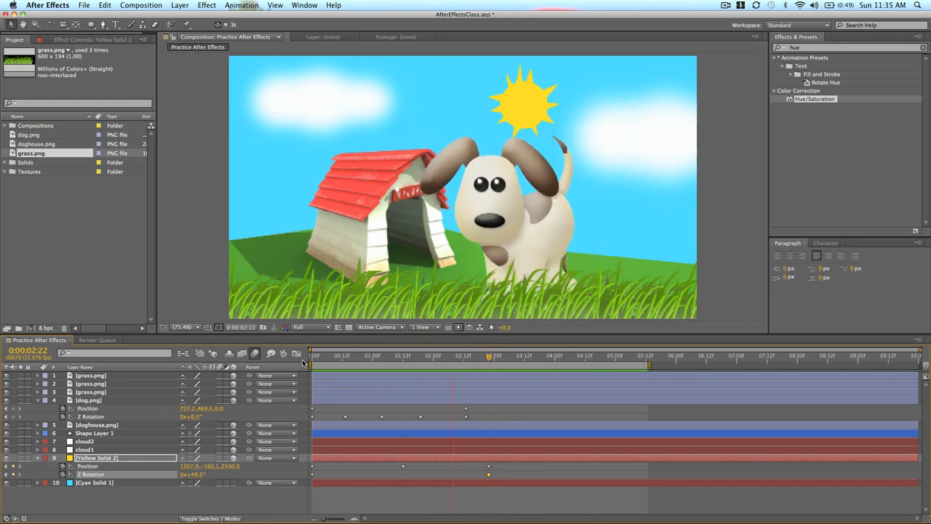
key("space")
- Collapse the properties of all layers in the timeline and clear the selection
key("super+a")
key("s")
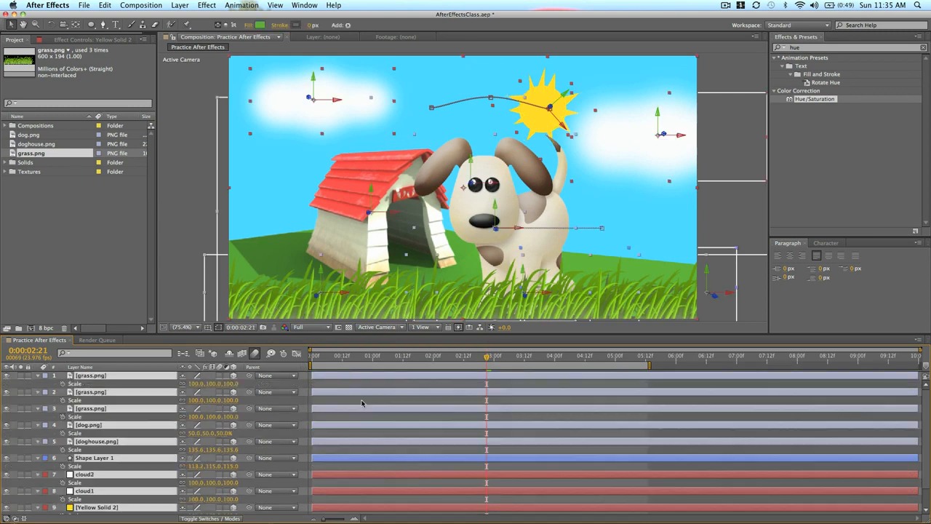
key("s")
left_click(352, 468)
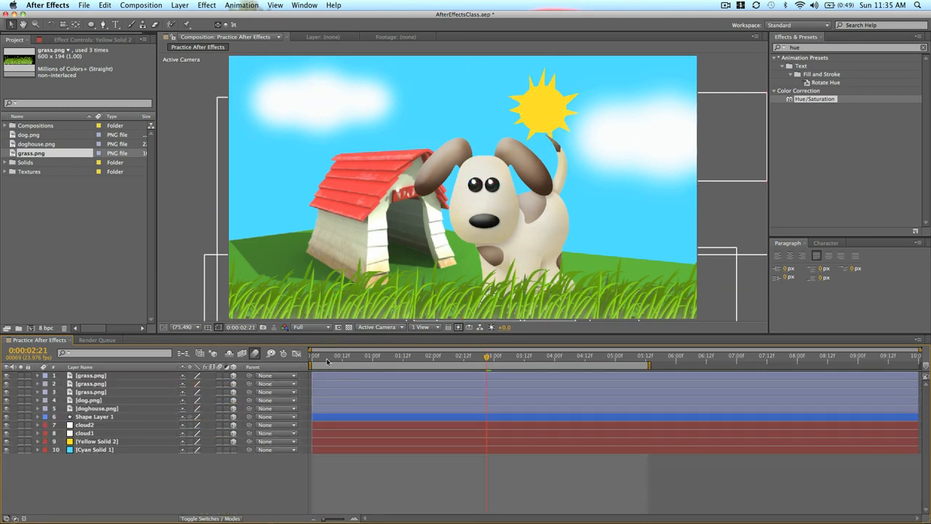
- Set first Position keyframes for both cloud1 and cloud2 at 0:00:00:00
key("Home")
left_click(318, 435)
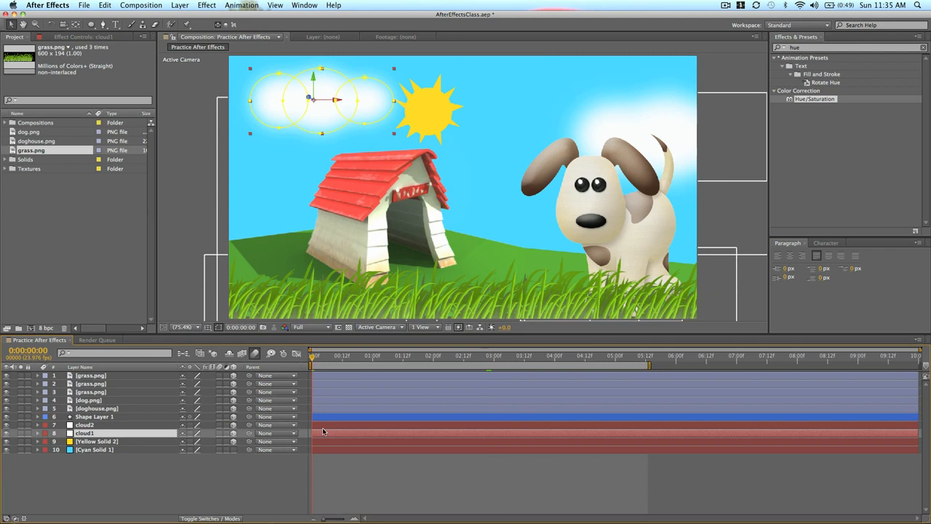
left_click(329, 425, "shift")
key("p")
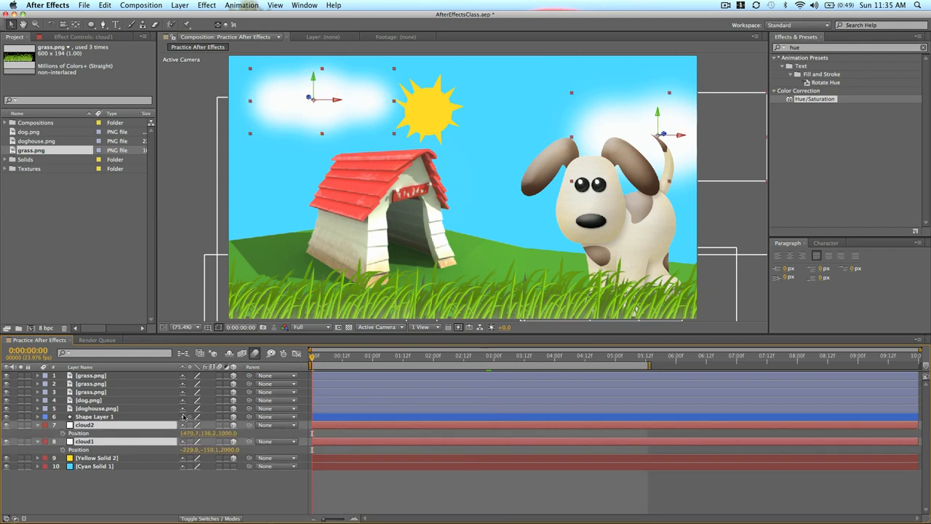
left_click(63, 434)
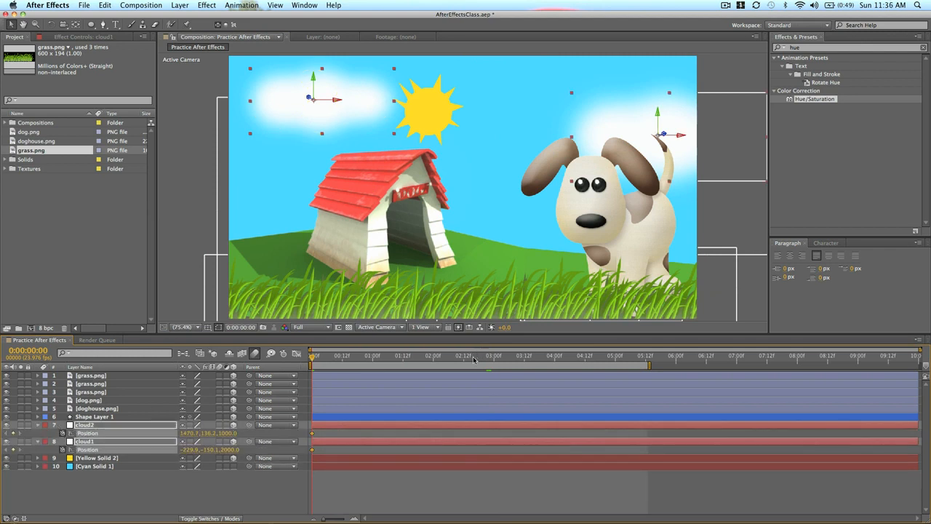
- At 0:00:04:06, move cloud2 horizontally toward the sun to about 1309, 136
left_click(559, 357)
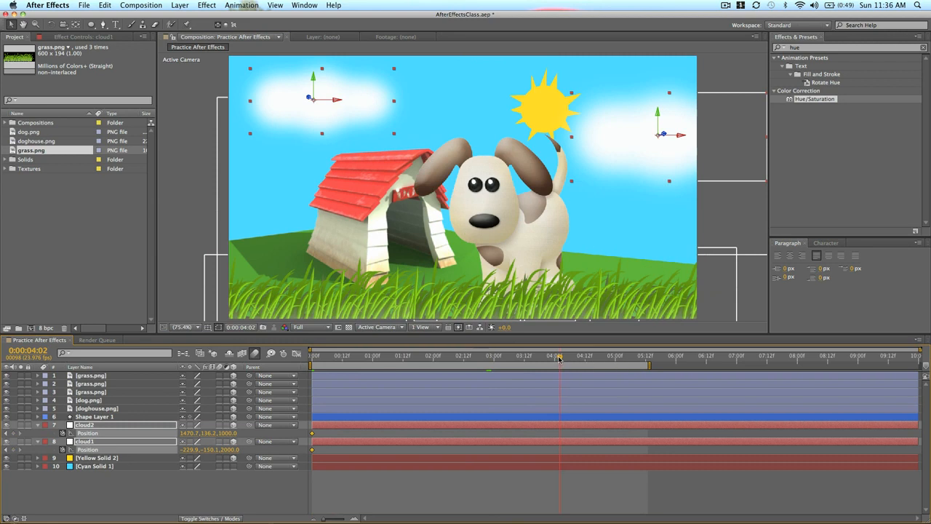
left_click_drag(559, 358, 570, 358)
left_click(521, 488)
left_click(624, 163)
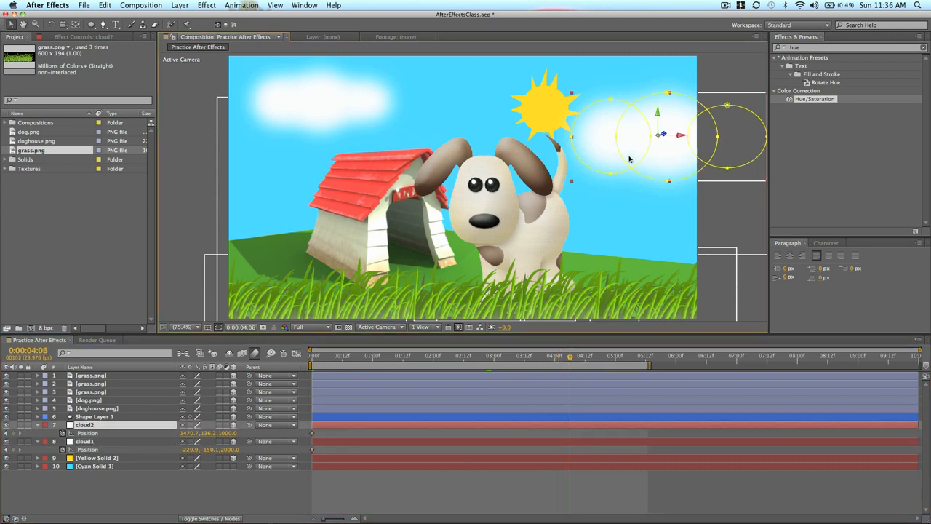
left_click_drag(662, 144, 623, 145)
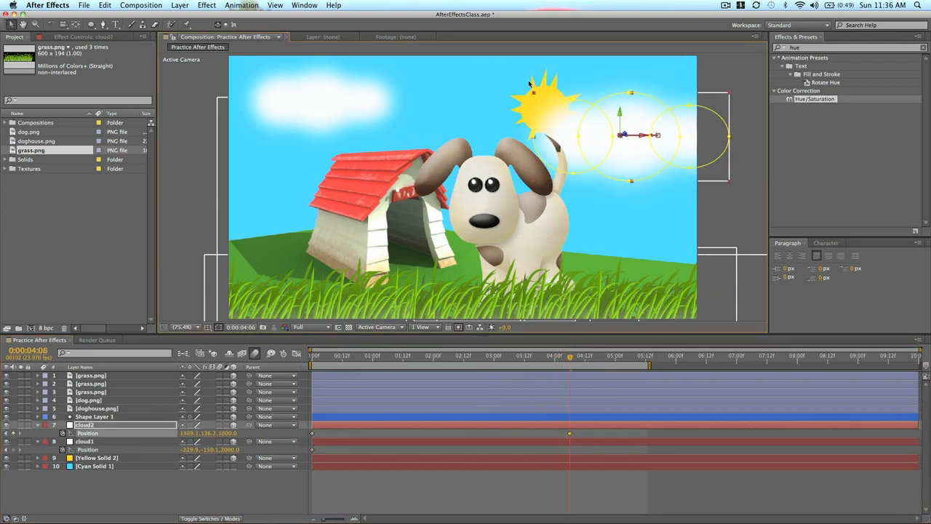
- At 0:00:04:06, move cloud1 horizontally toward the sun to about 80, -150, and preview the cloud animation
left_click(336, 90)
left_click_drag(327, 94, 384, 89)
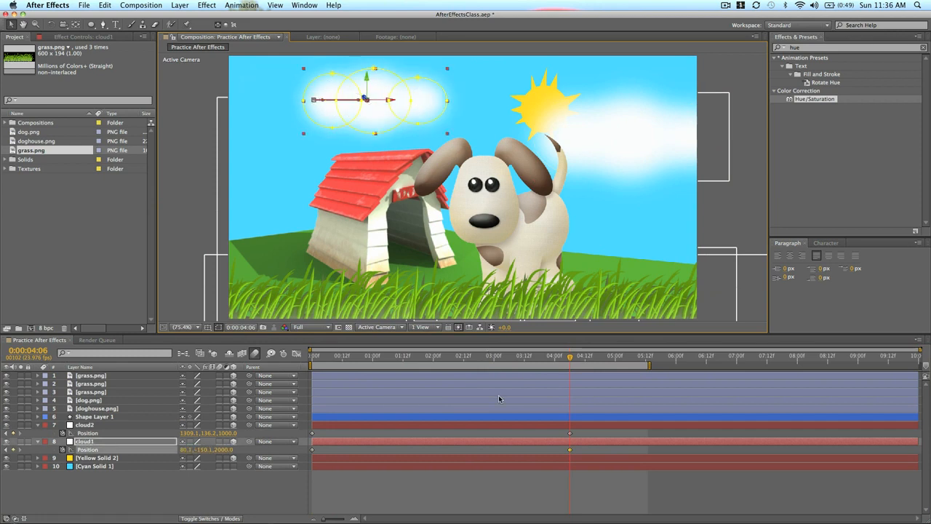
key("KP_0")
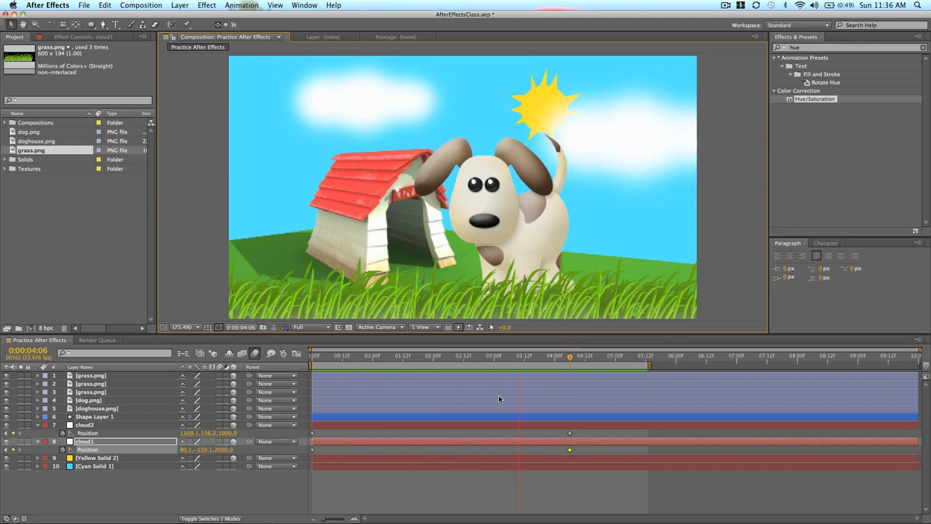
key("space")
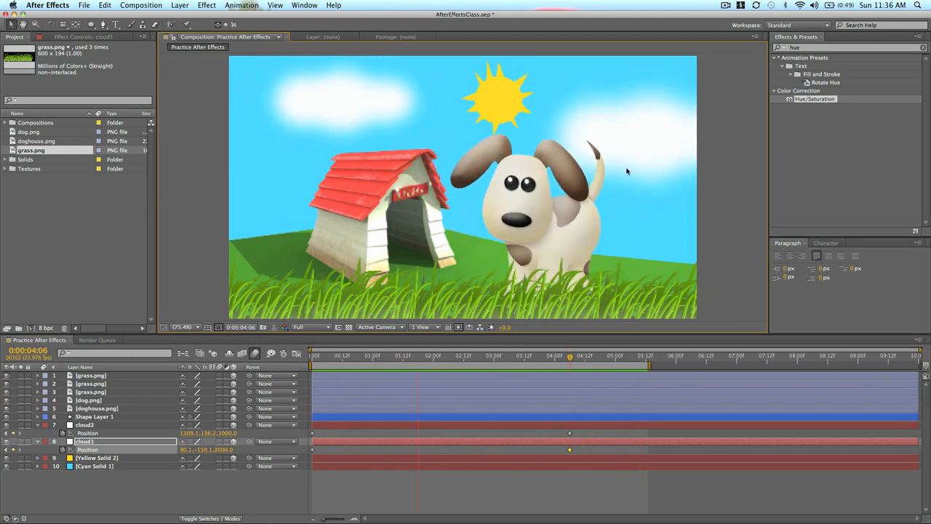
key("space")
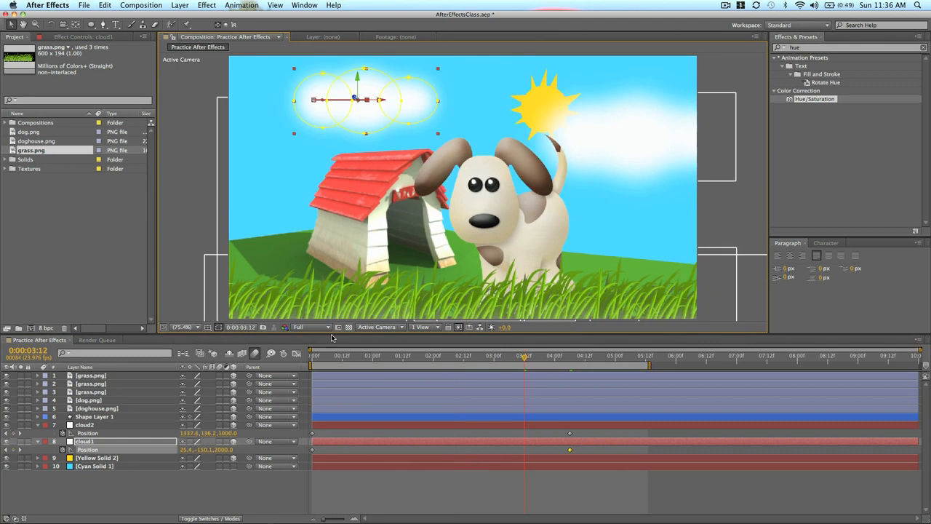
- Find the Ramp effect and apply it to the Cyan Solid 1 sky layer
left_click(358, 466)
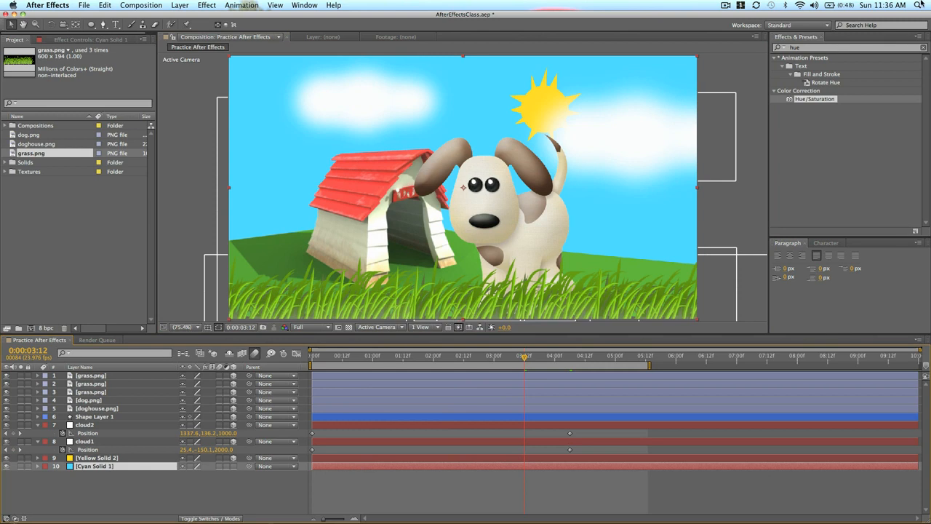
double_click(803, 48)
key("BackSpace")
type("ramp")
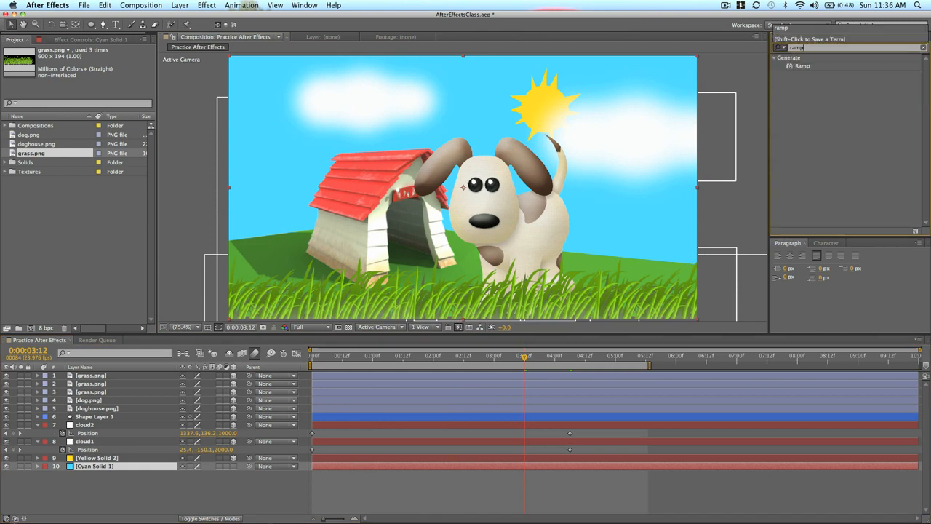
left_click_drag(805, 67, 484, 472)
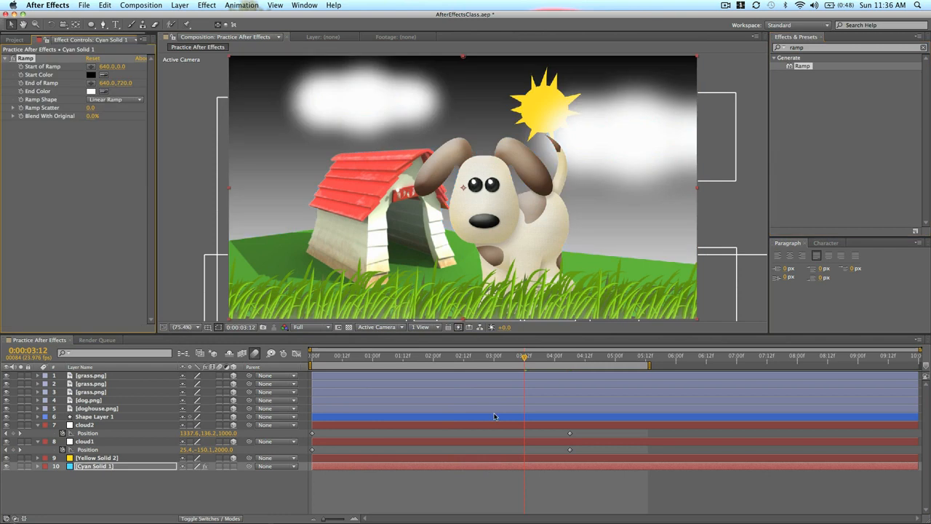
left_click(91, 74)
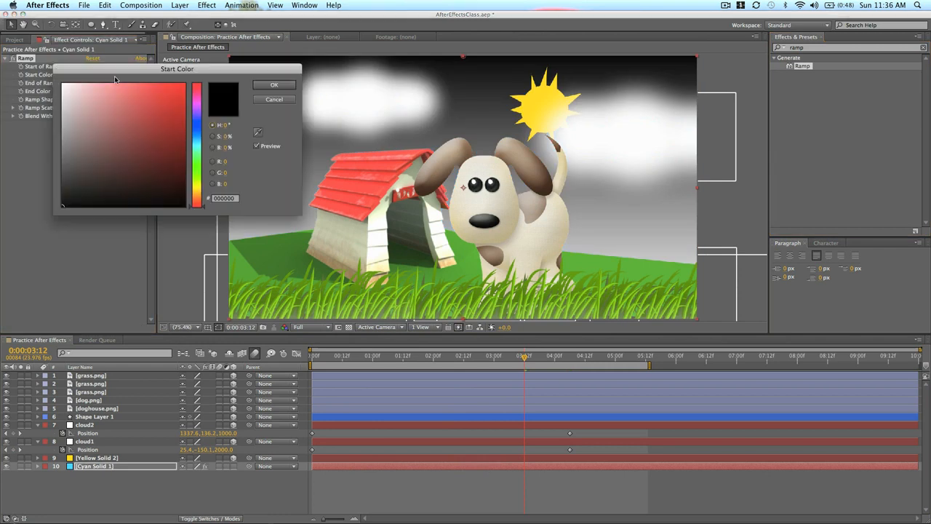
left_click(195, 147)
left_click(274, 98)
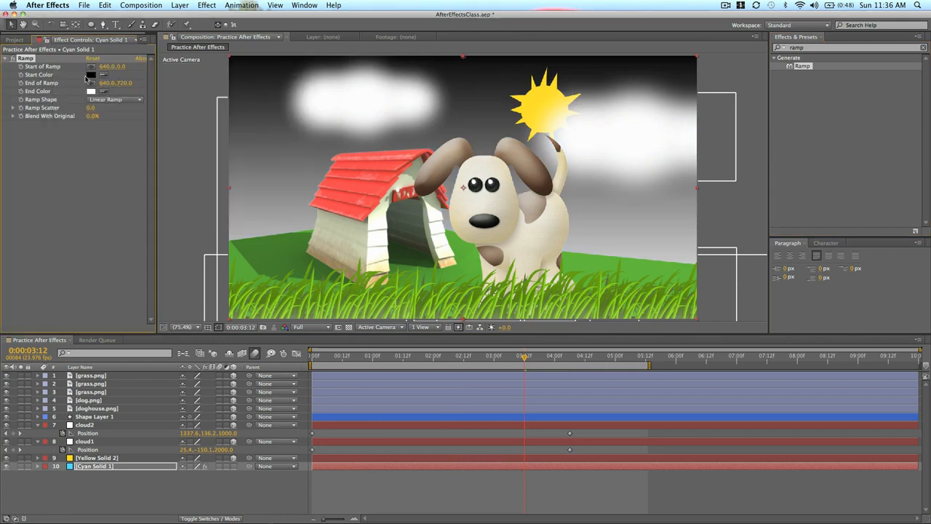
- Set the sky Ramp's Start Color to cyan 00FFFC and refine it to the bluer 00DEFF
left_click(91, 75)
left_click_drag(195, 135, 194, 147)
left_click(180, 132)
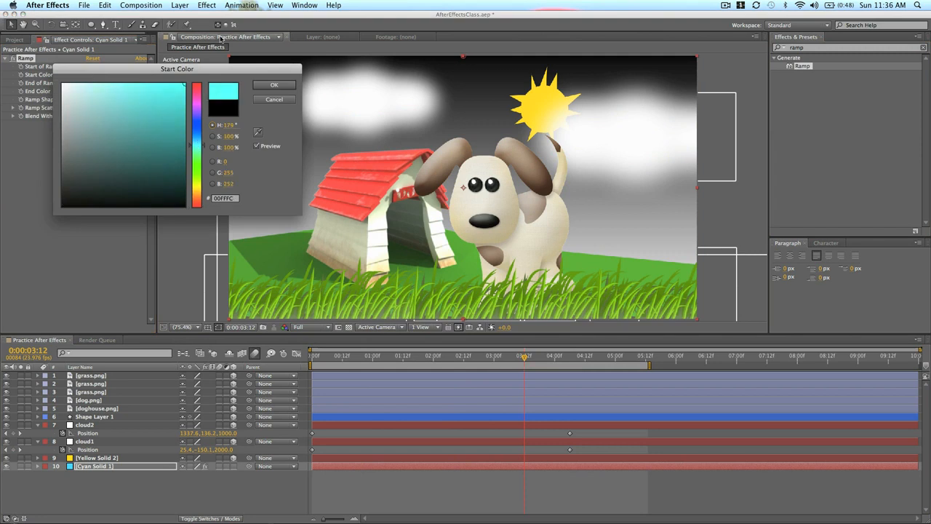
left_click(273, 84)
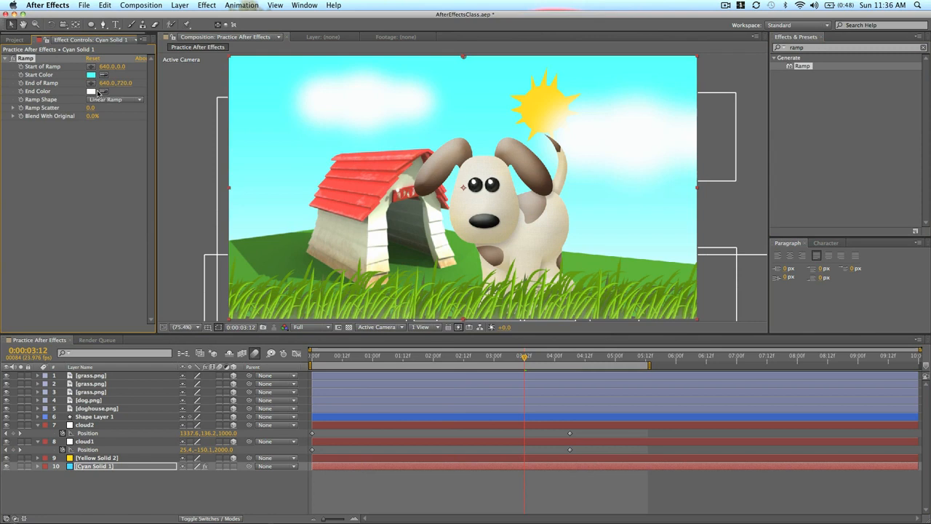
left_click(92, 75)
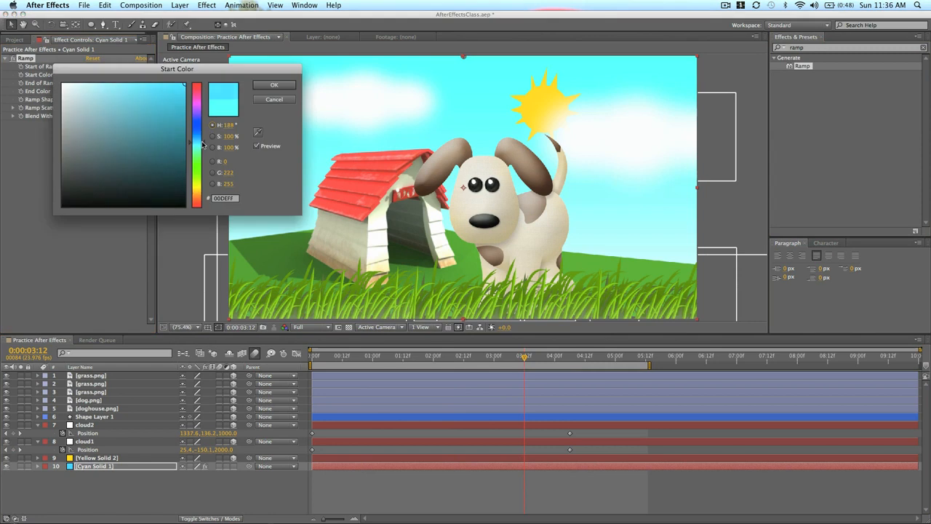
left_click(274, 84)
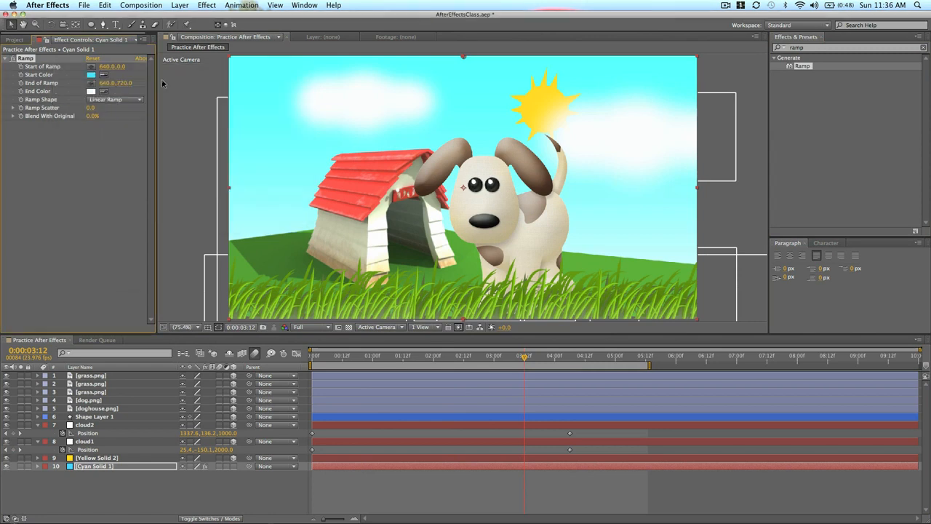
- Set the sky Ramp's End Color to a deeper blue, about 00BAEF, and clear the layer selection
left_click(94, 91)
left_click_drag(197, 150, 197, 143)
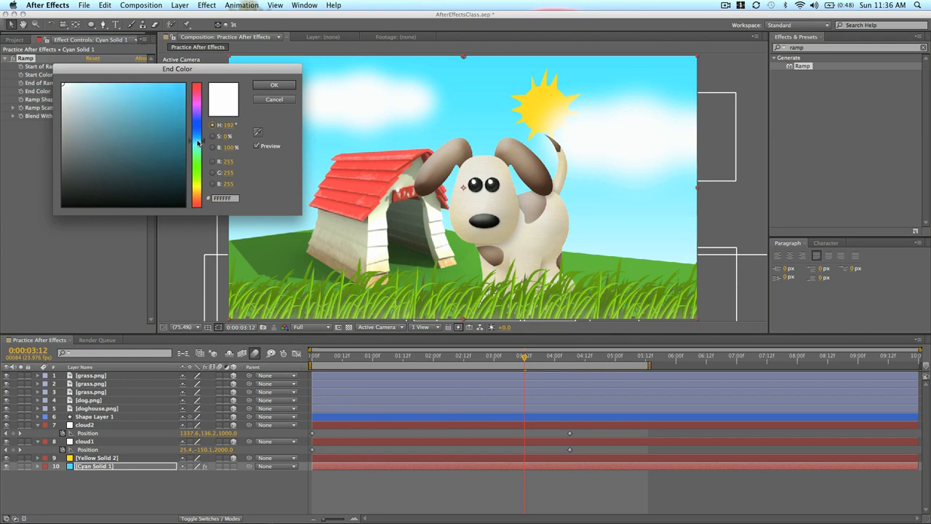
left_click_drag(181, 101, 198, 91)
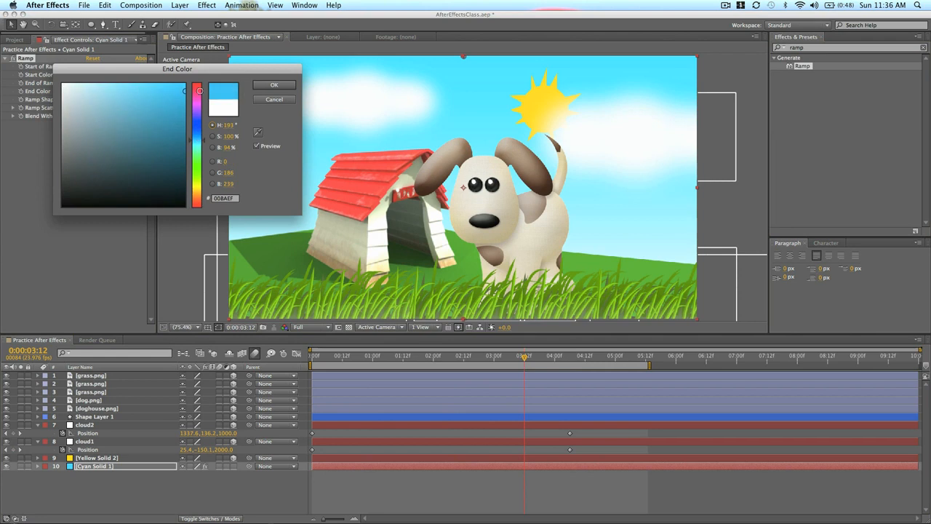
left_click(265, 84)
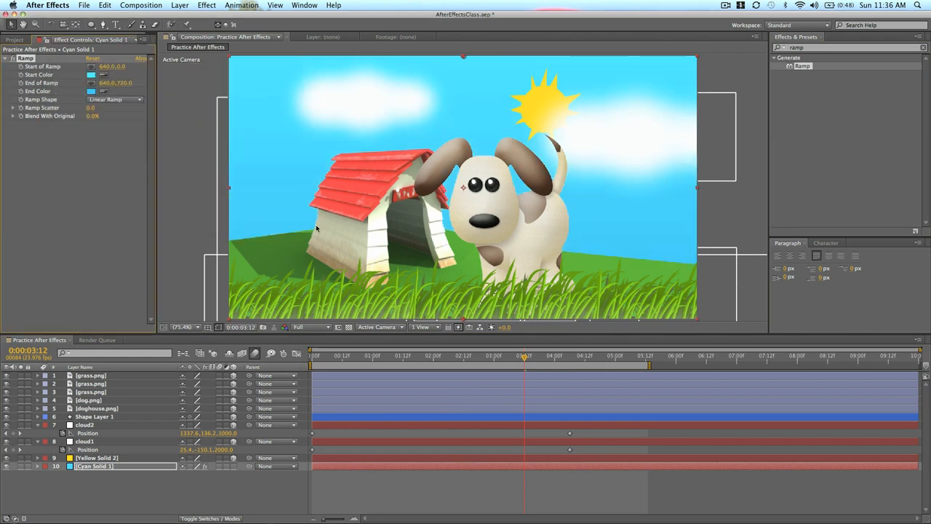
left_click(398, 499)
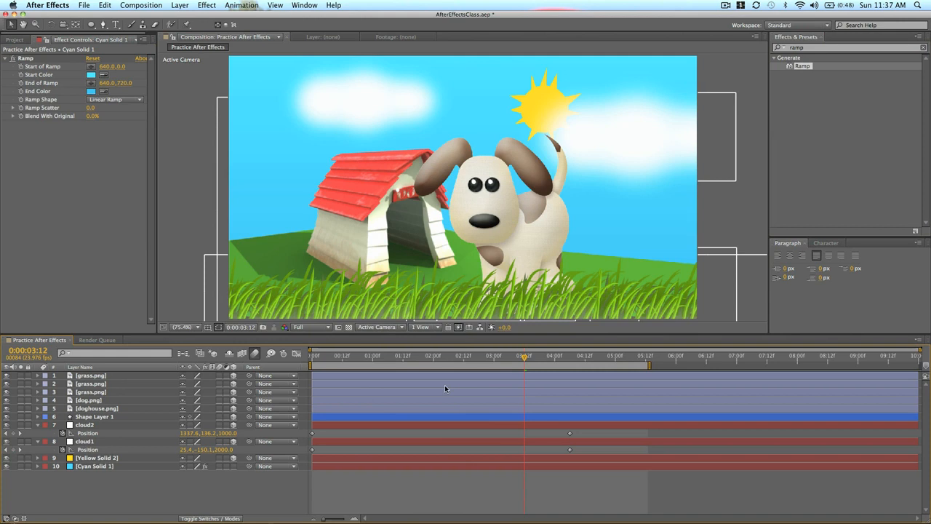
- Find the Fast Blur effect and apply it to the sun layer, Yellow Solid 2
left_click(355, 401)
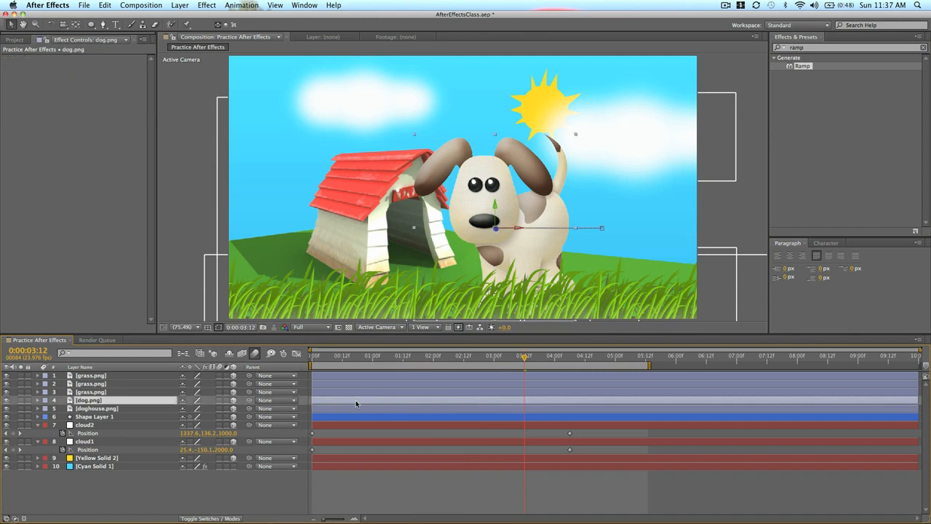
left_click(332, 459)
left_click(820, 49)
type("fast")
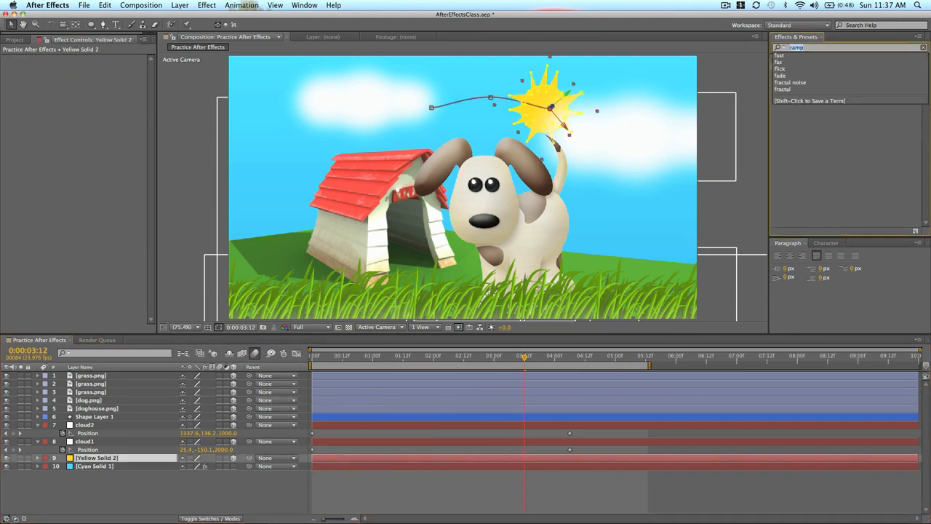
type(" blur")
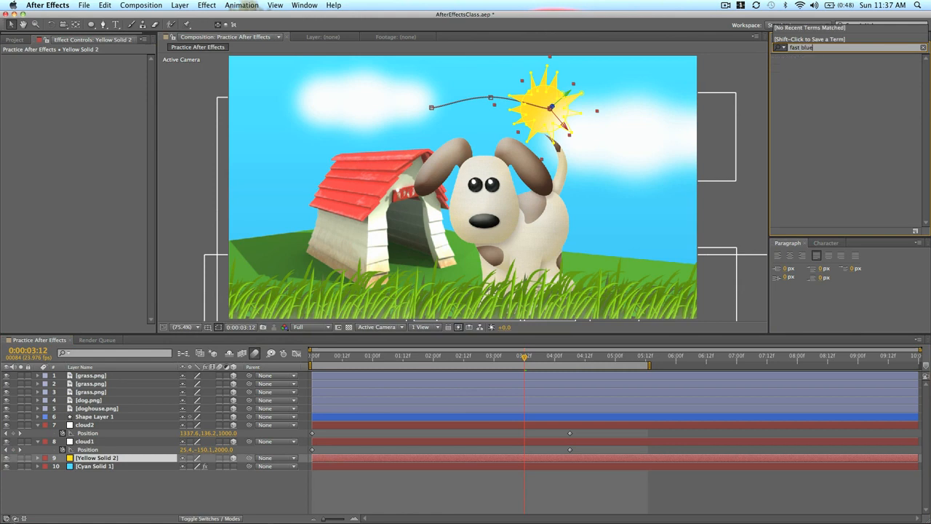
left_click_drag(806, 74, 367, 459)
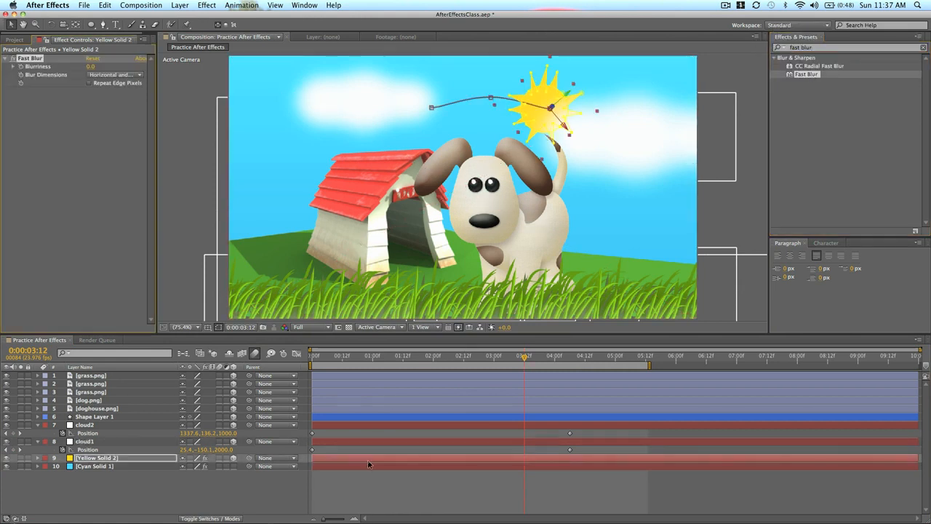
- Set the sun's Fast Blur Blurriness to 50, leave Repeat Edge Pixels off, and preview the animation
left_click(90, 67)
key("Return")
left_click(92, 68)
key("Return")
left_click(90, 83)
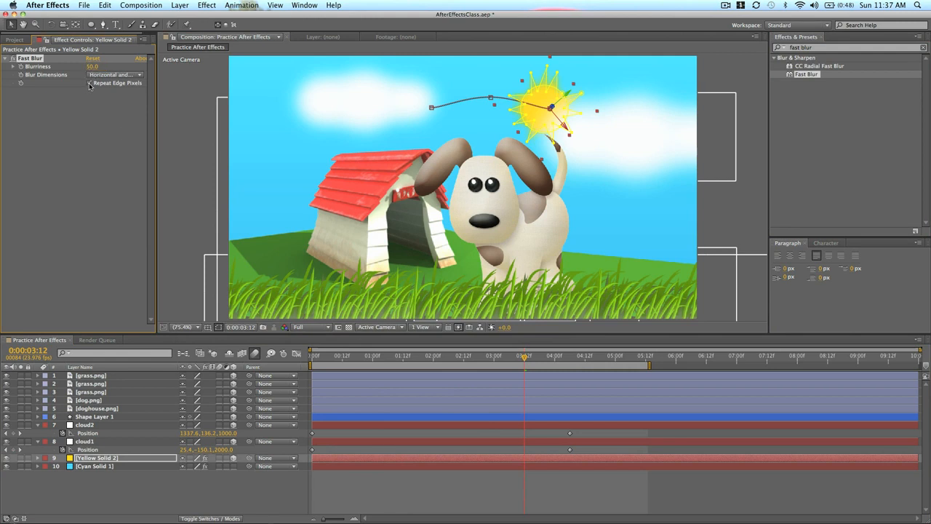
left_click(348, 480)
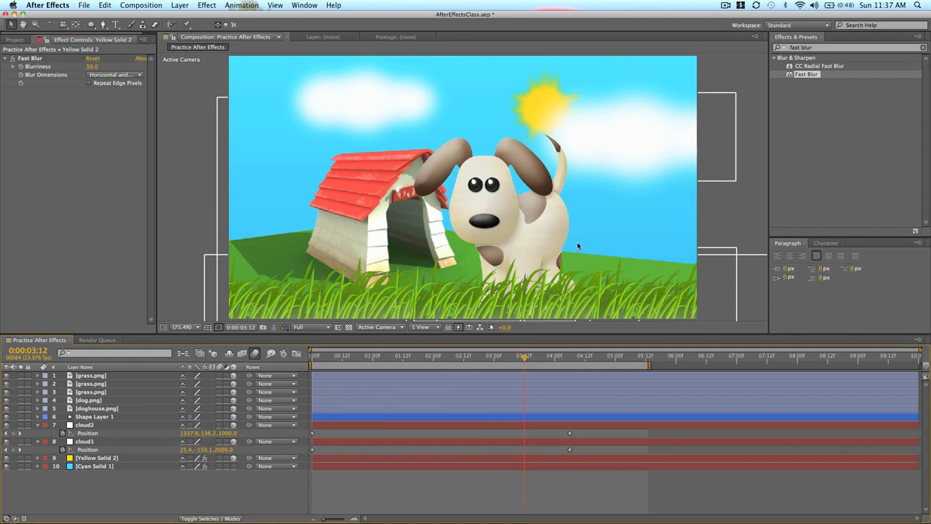
key("KP_0")
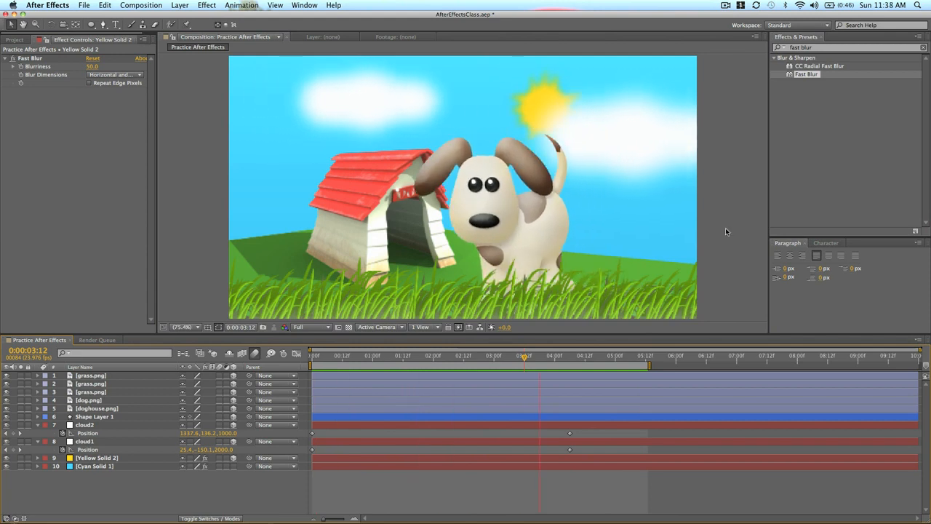
key("space")
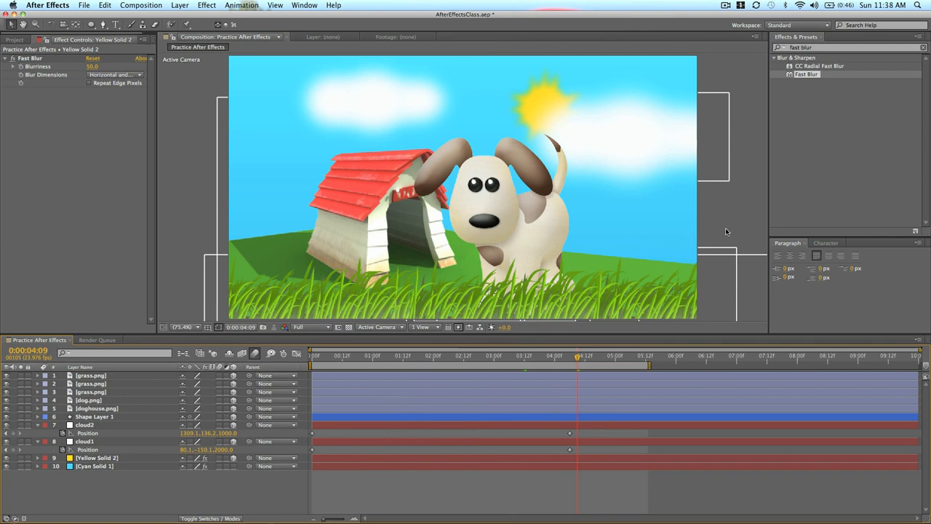